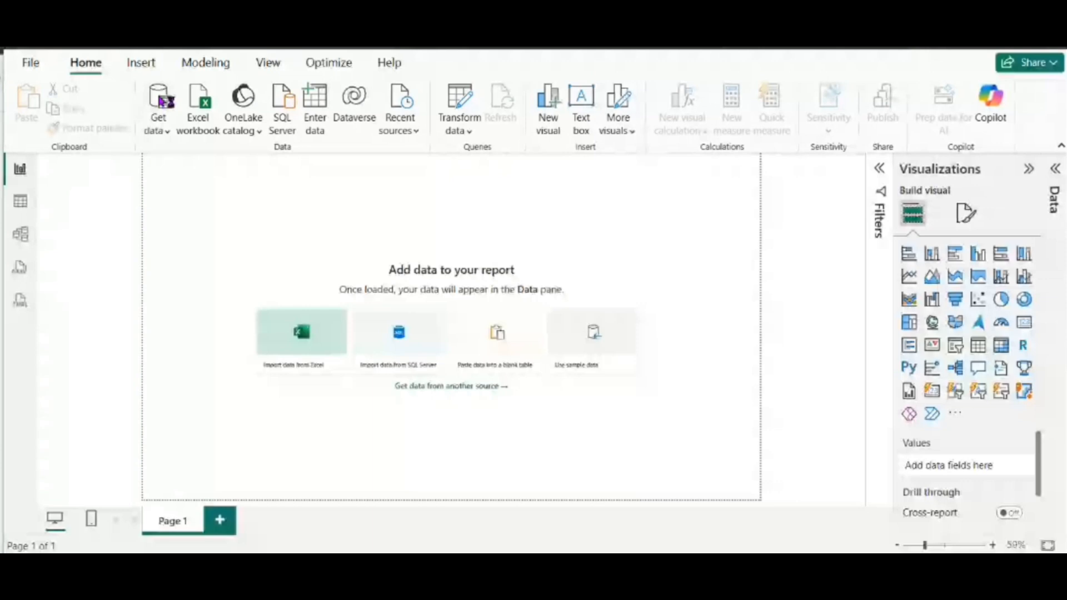
Step: Connect to a folder data source using the Student Details folder inside the desktop's POWER BI folder
click(165, 102)
click(761, 529)
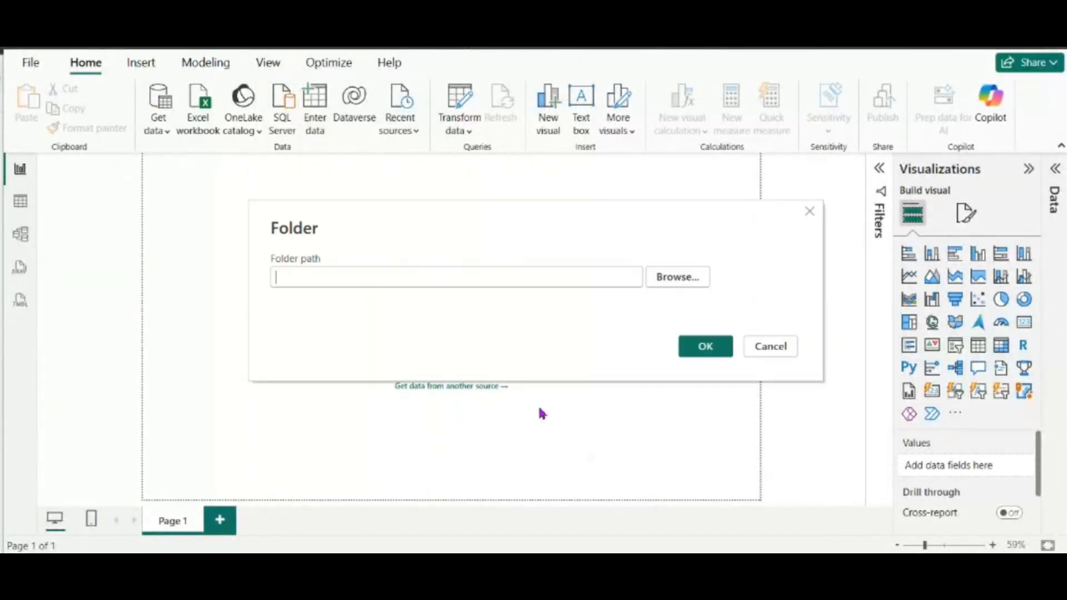
click(678, 281)
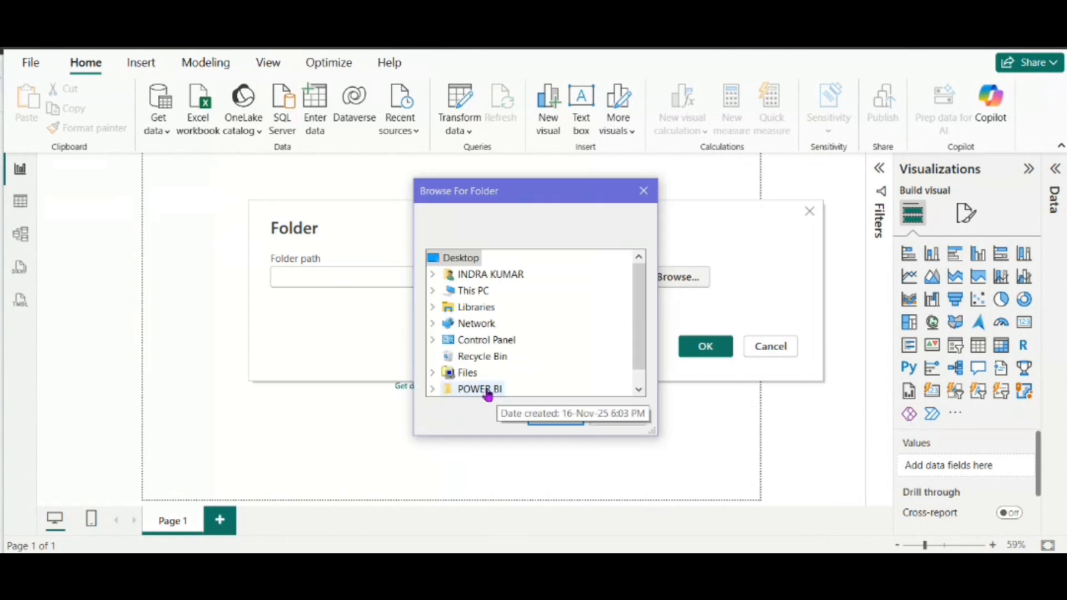
double_click(488, 392)
click(489, 386)
click(554, 418)
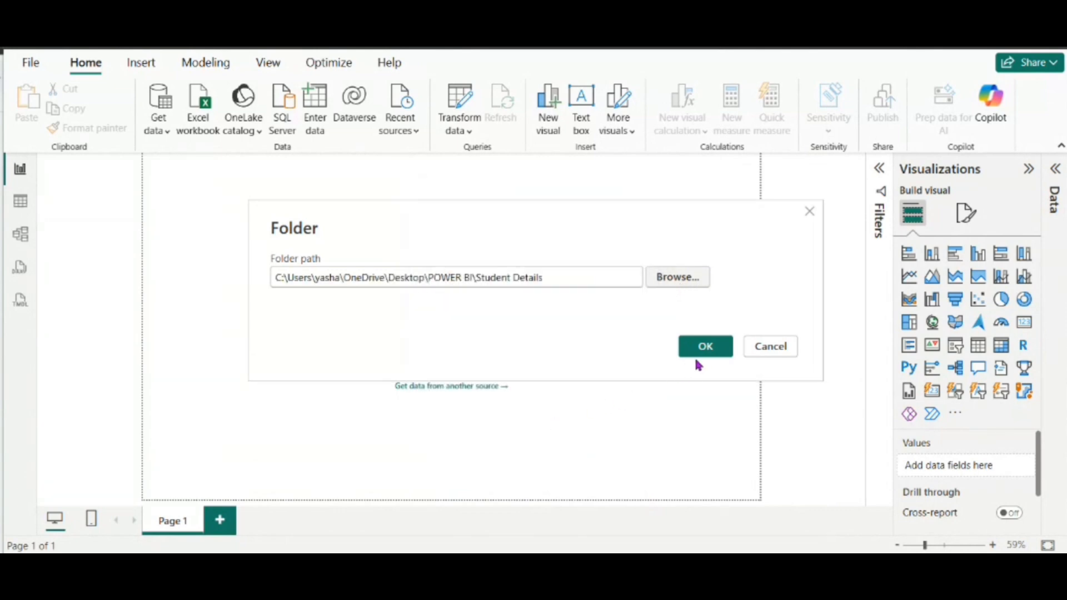
click(708, 354)
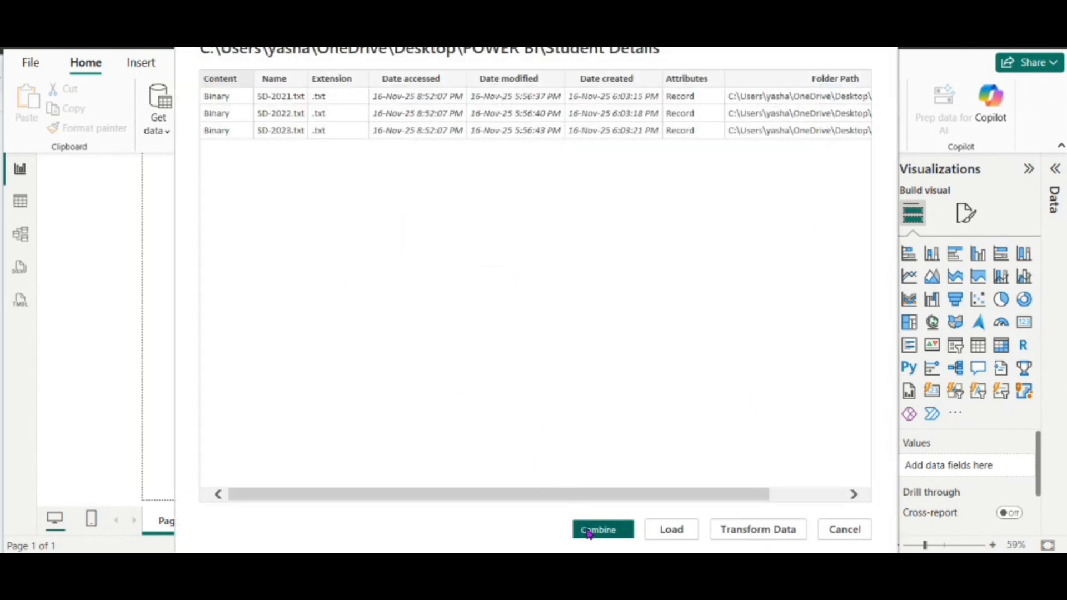
Step: Combine and transform the folder's three SD text files, accepting the file-combination settings
click(588, 533)
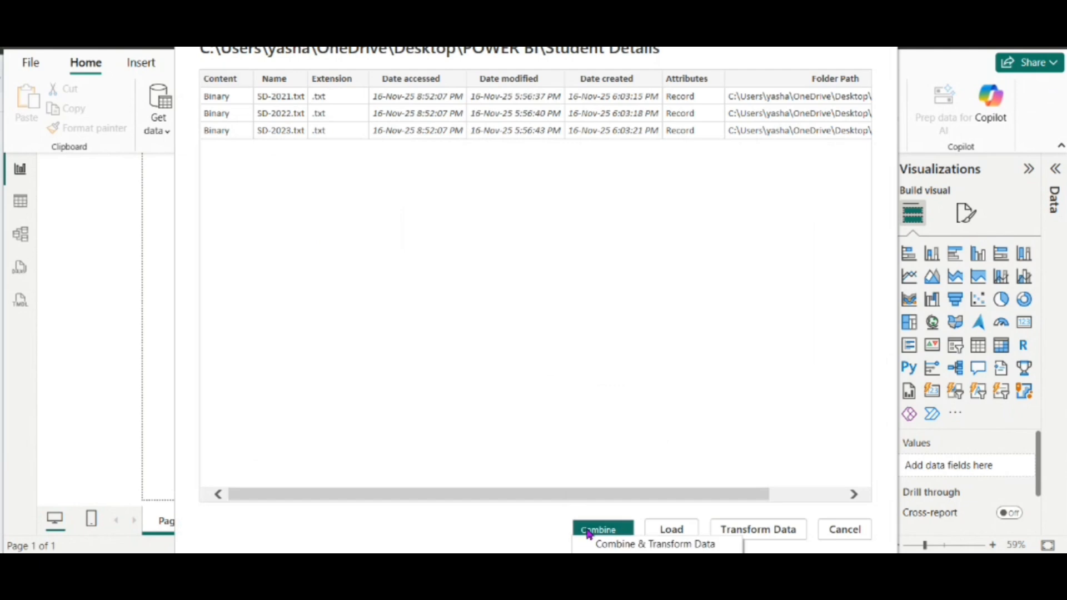
click(600, 545)
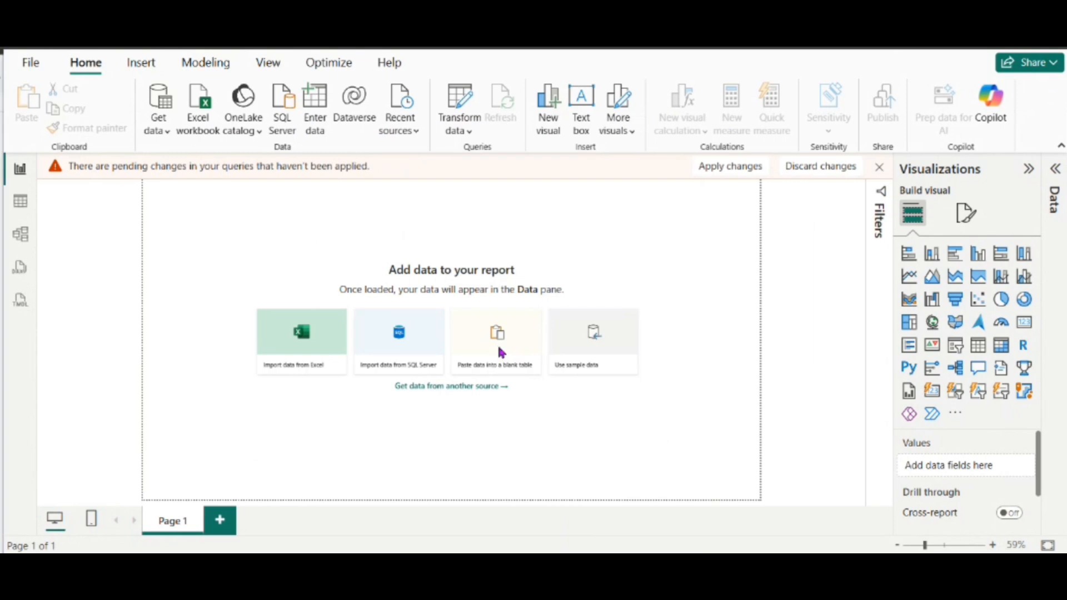
click(762, 527)
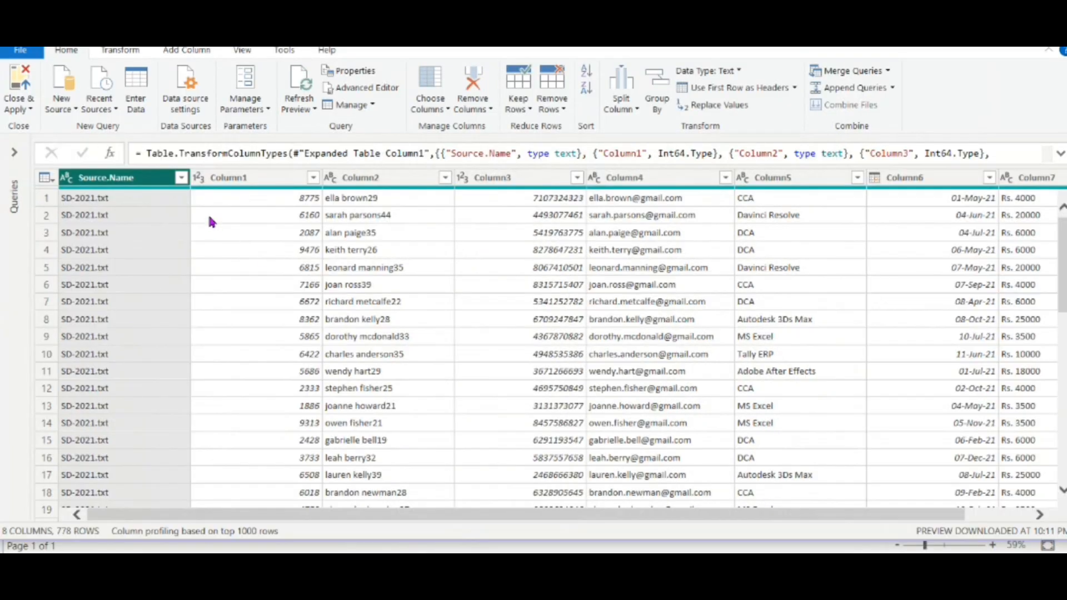
Step: Remove Column1 and split Column2 by non-digit to digit
right_click(233, 183)
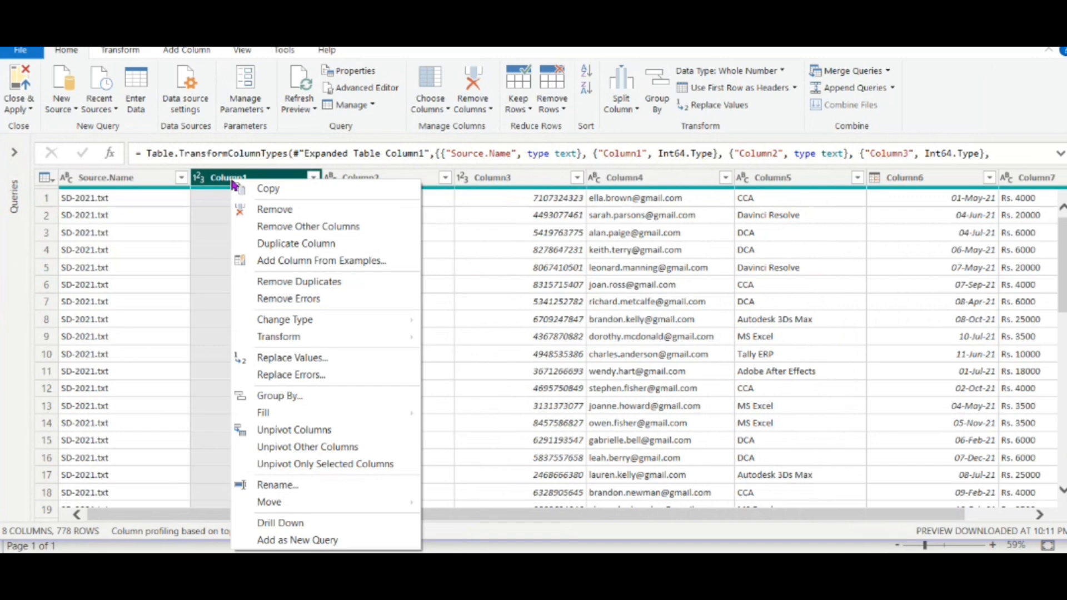
click(272, 210)
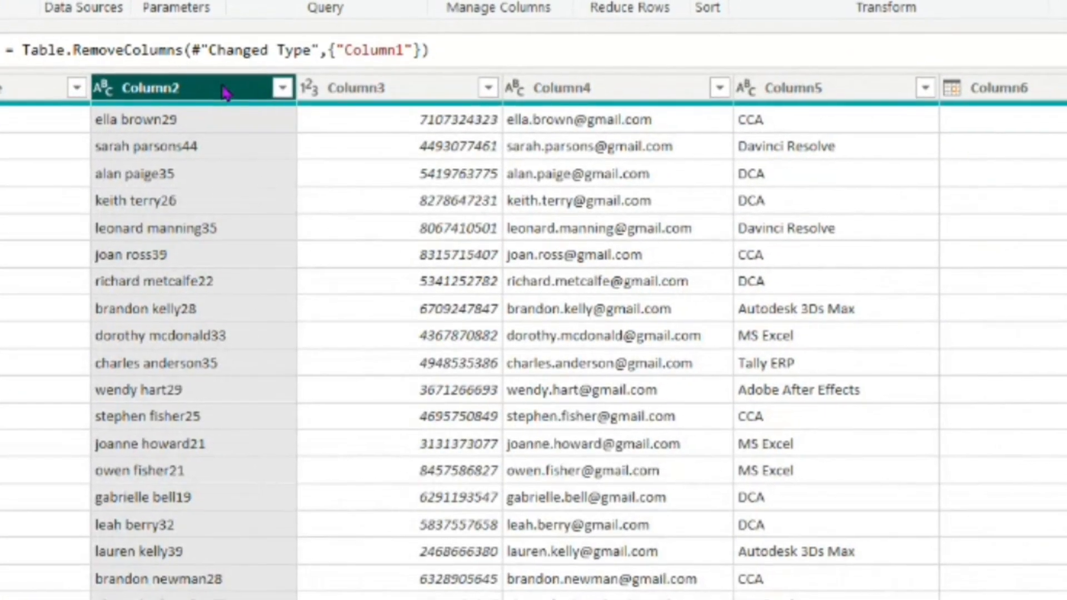
right_click(239, 118)
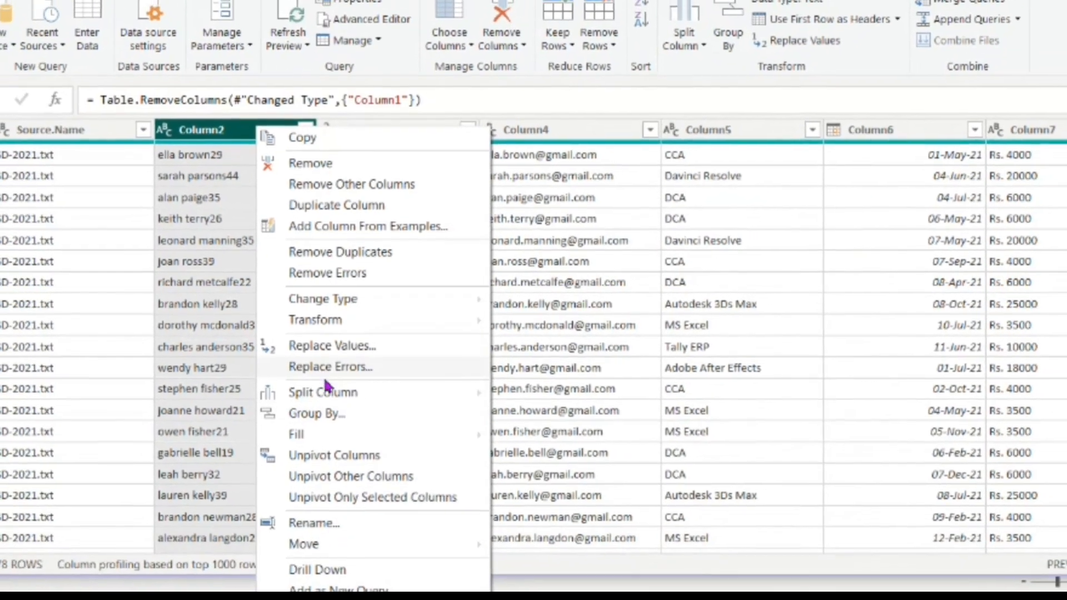
mouse_move(319, 399)
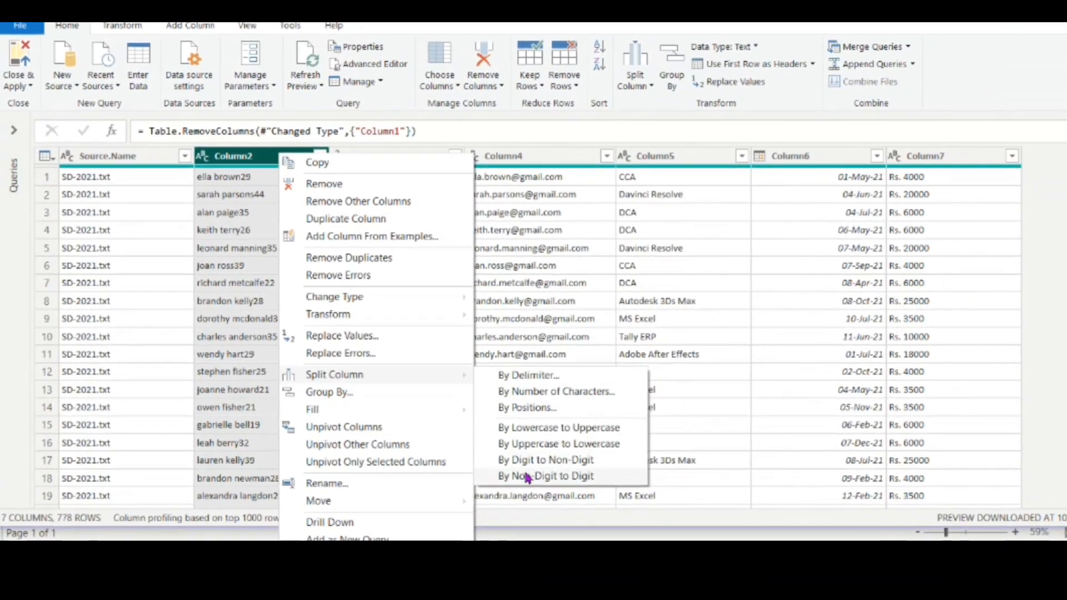
click(522, 470)
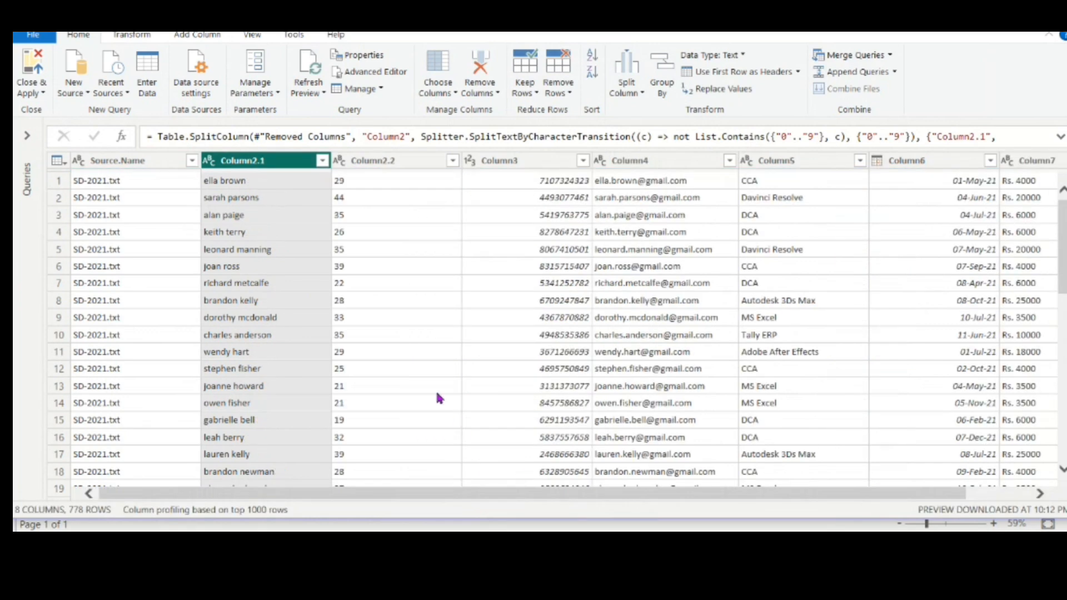
Step: Capitalize each word in Column2.1 and rename that column Student Name
right_click(284, 163)
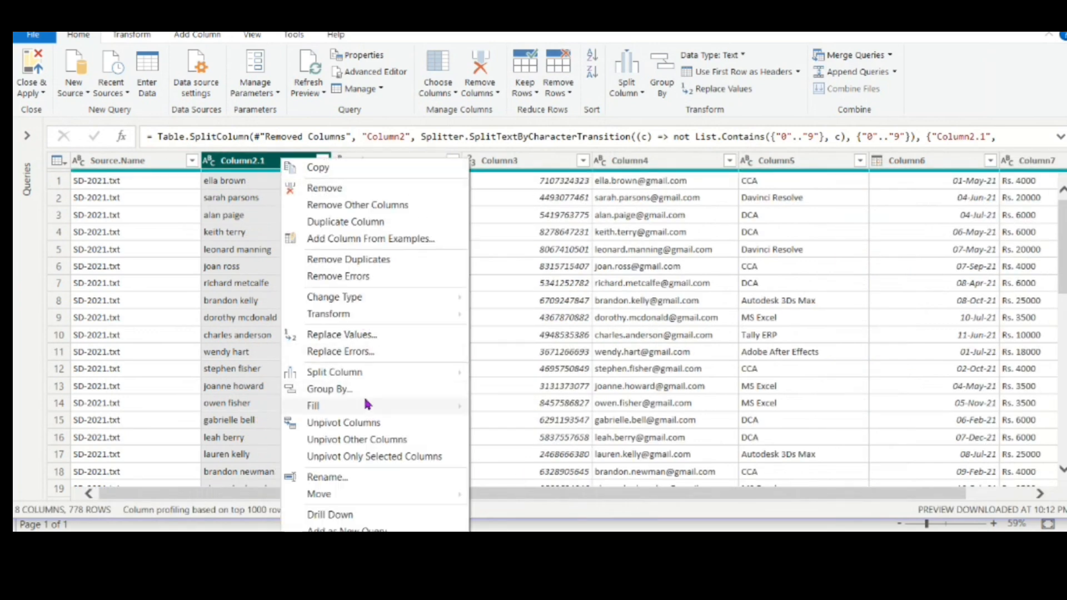
mouse_move(348, 318)
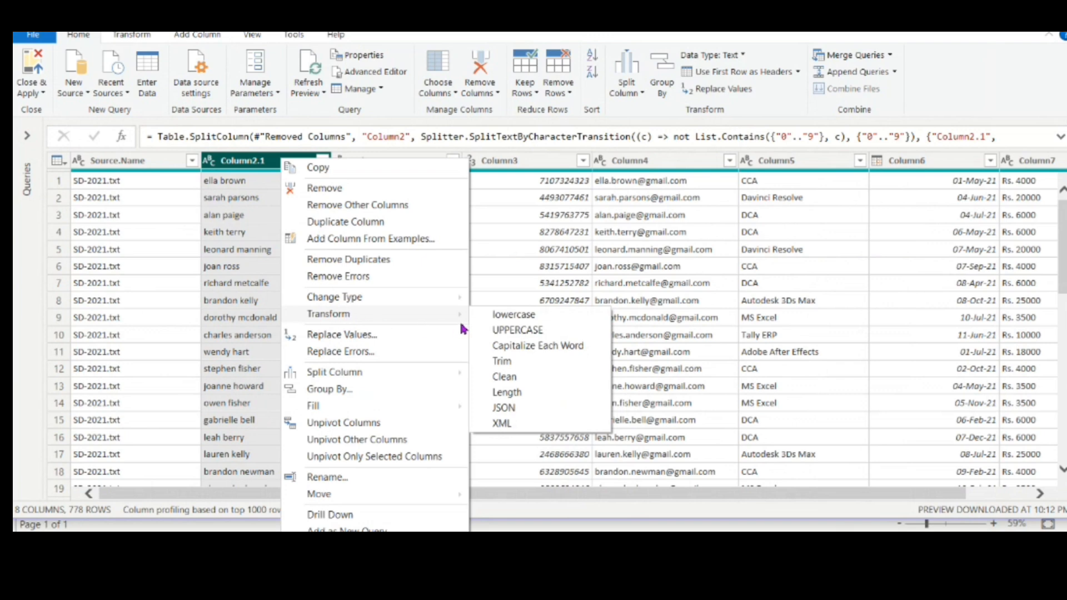
click(512, 344)
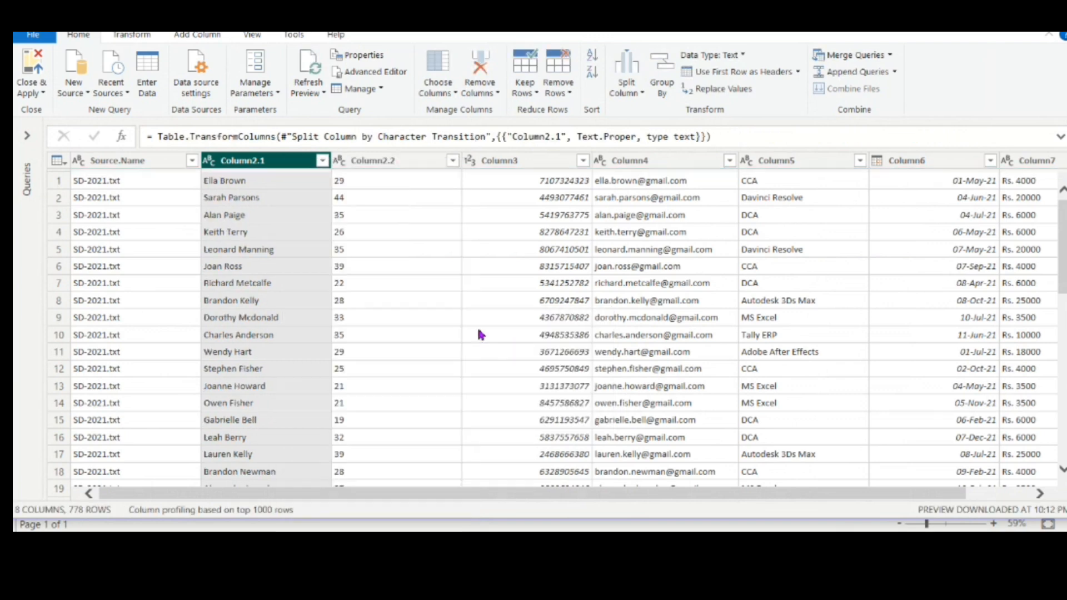
right_click(291, 167)
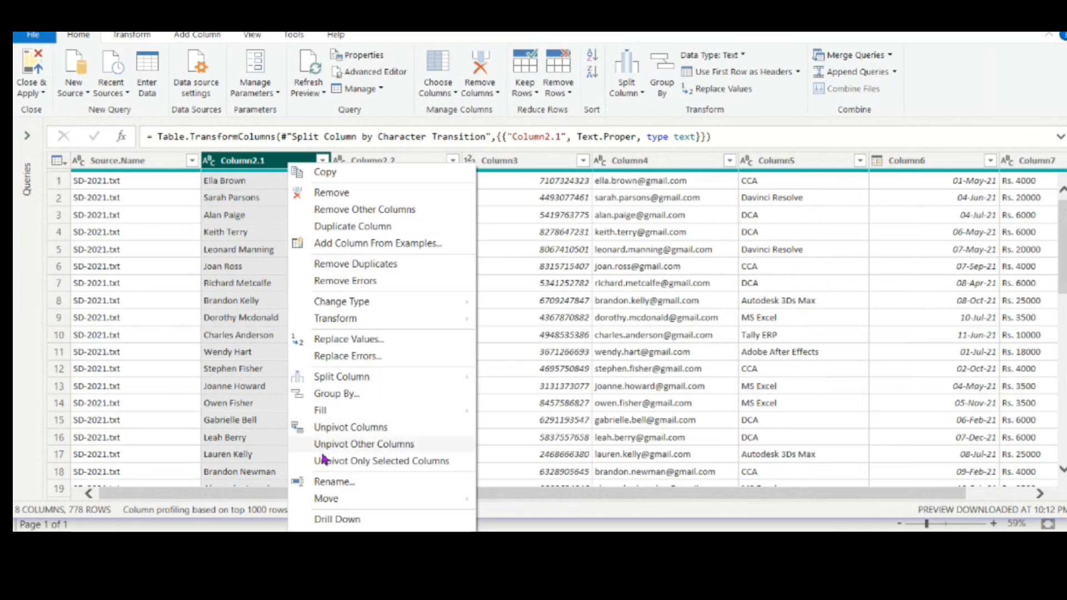
click(328, 481)
text(Student Name)
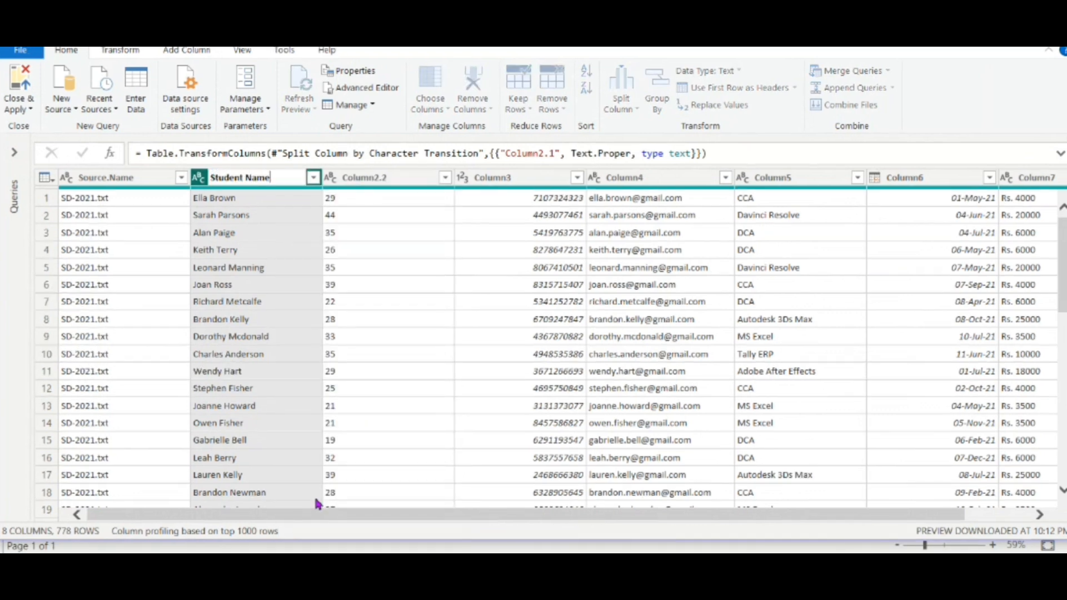
key(Return)
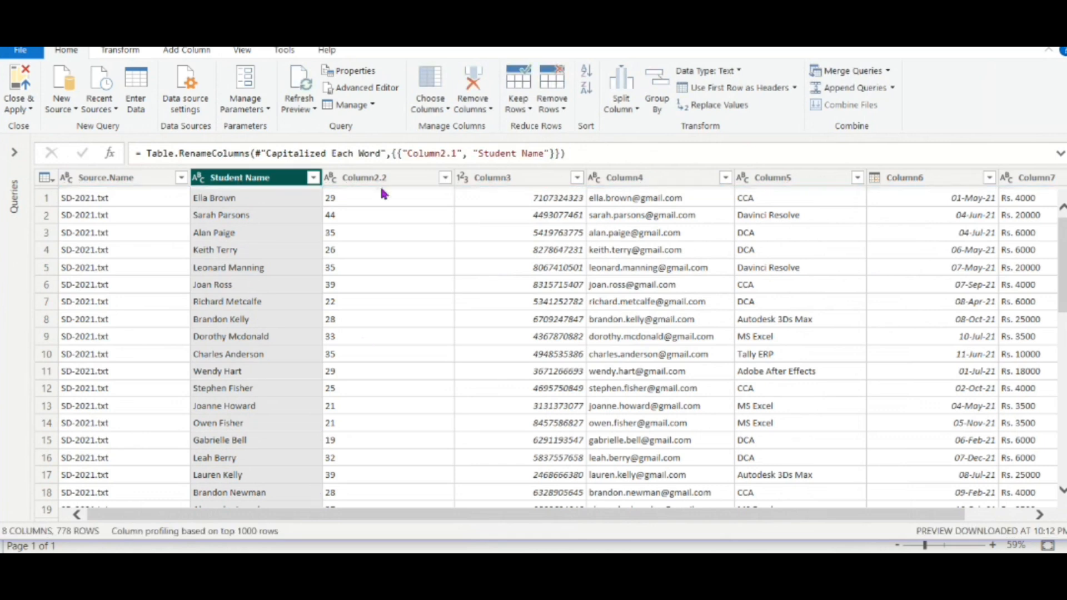
Step: Rename Column2.2 as Age and Column3 as Contact Number
right_click(372, 178)
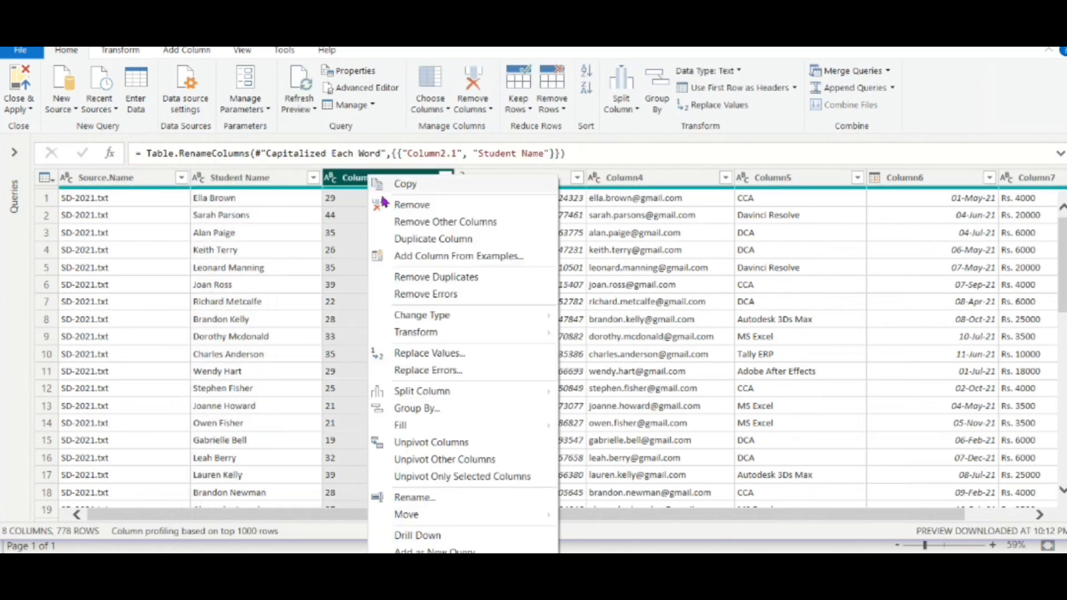
click(411, 496)
text(Age)
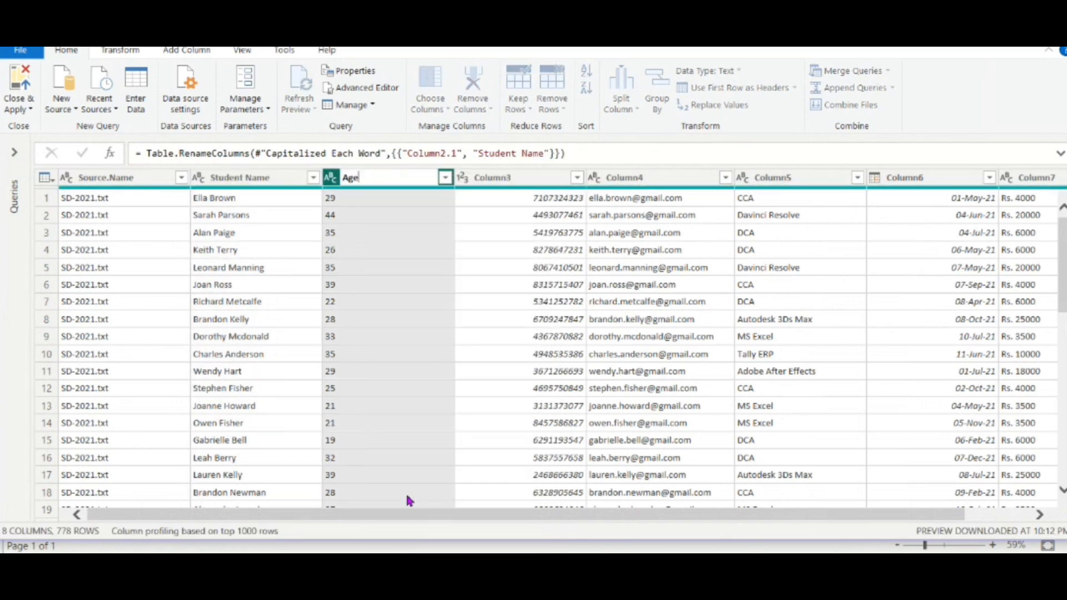
key(Return)
right_click(524, 179)
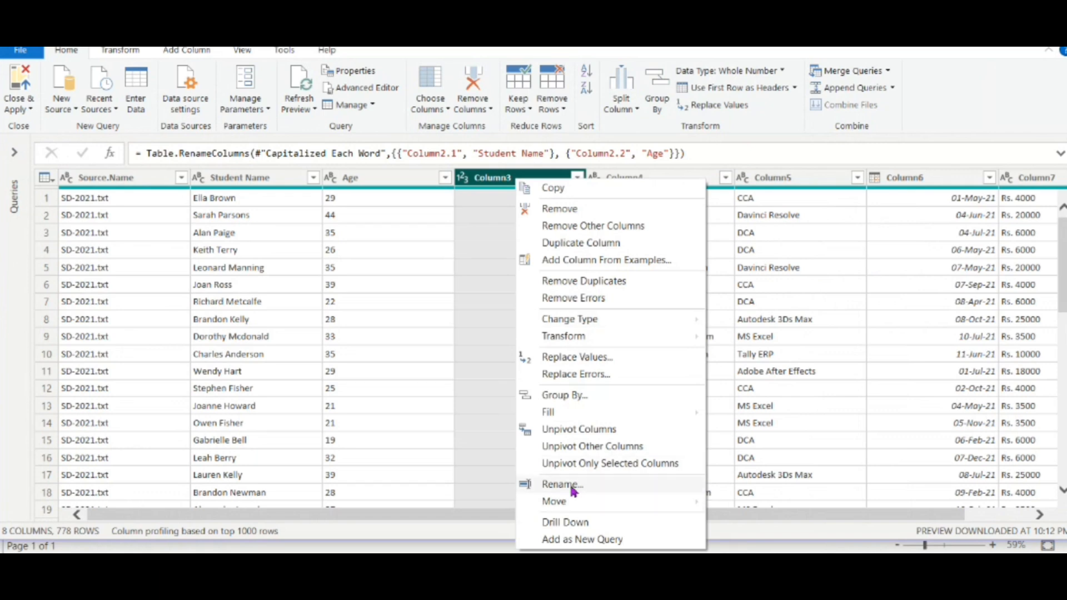
click(562, 484)
text(Co)
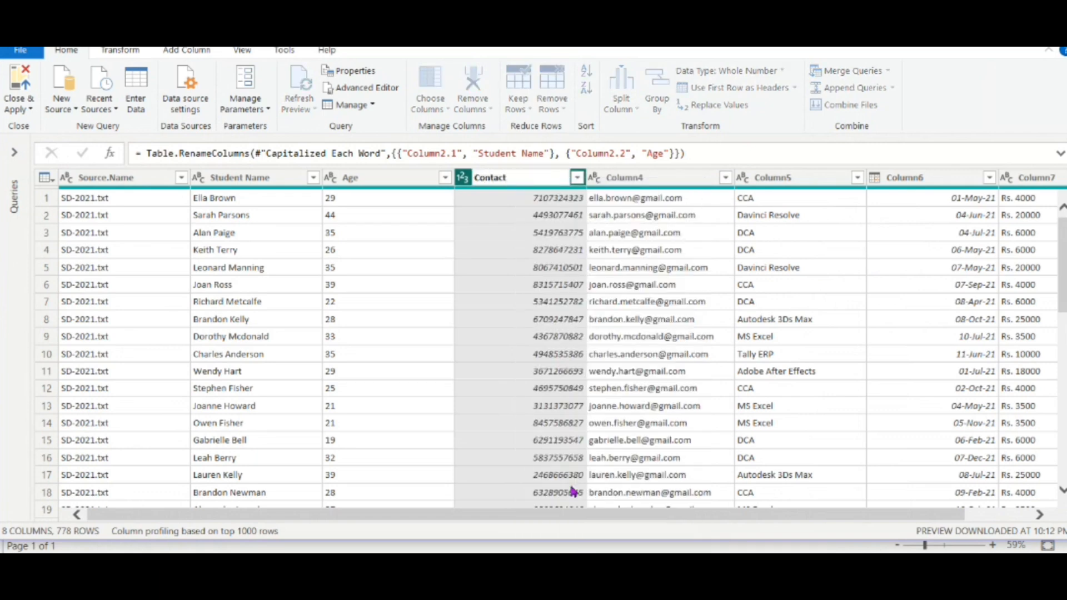
text(ntact Number)
key(Return)
Step: Rename Column4 as Email and Column5 as Course Name
right_click(634, 180)
click(675, 503)
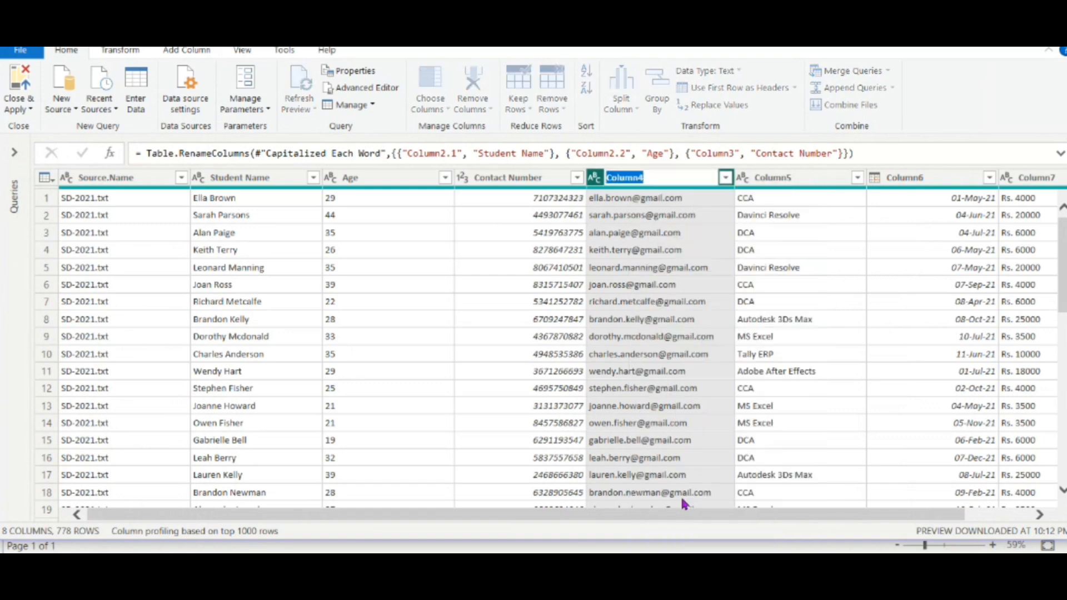
text(Email)
key(Return)
click(772, 177)
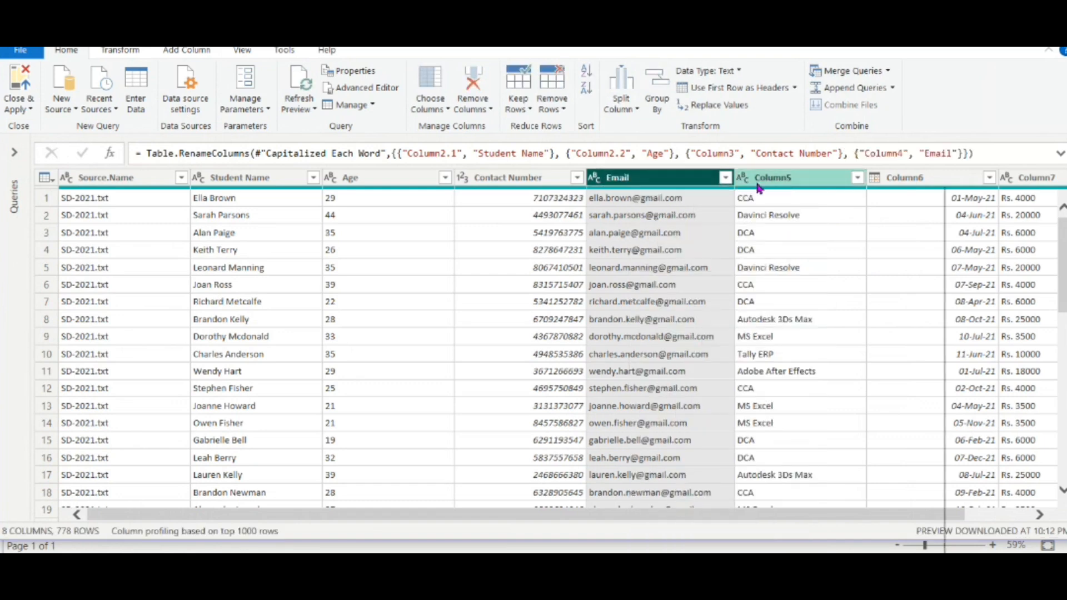
right_click(755, 180)
click(787, 511)
text(Cou)
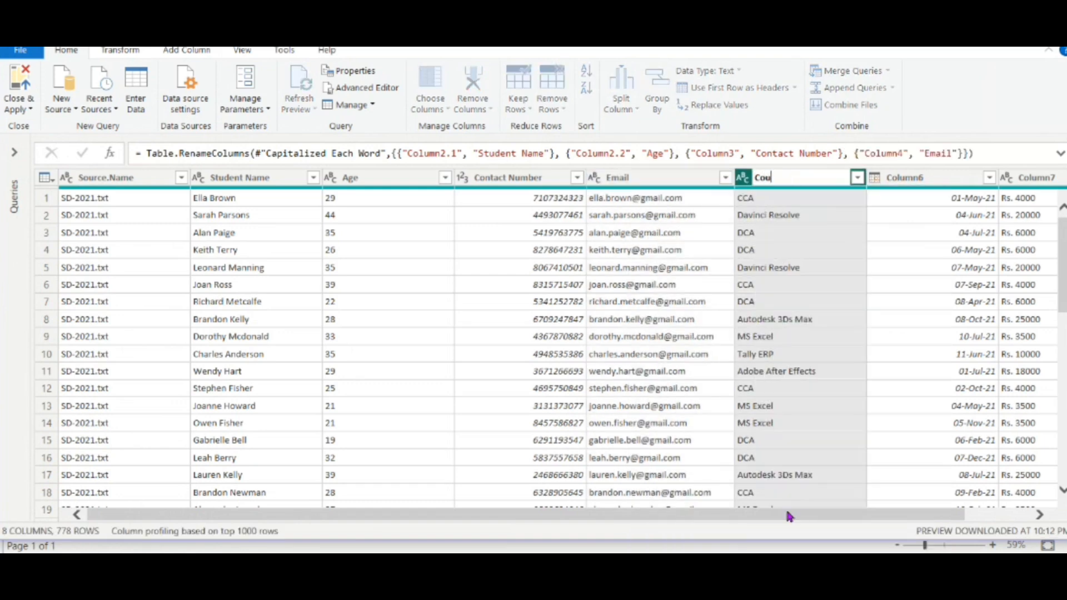
text(rse Name)
key(Return)
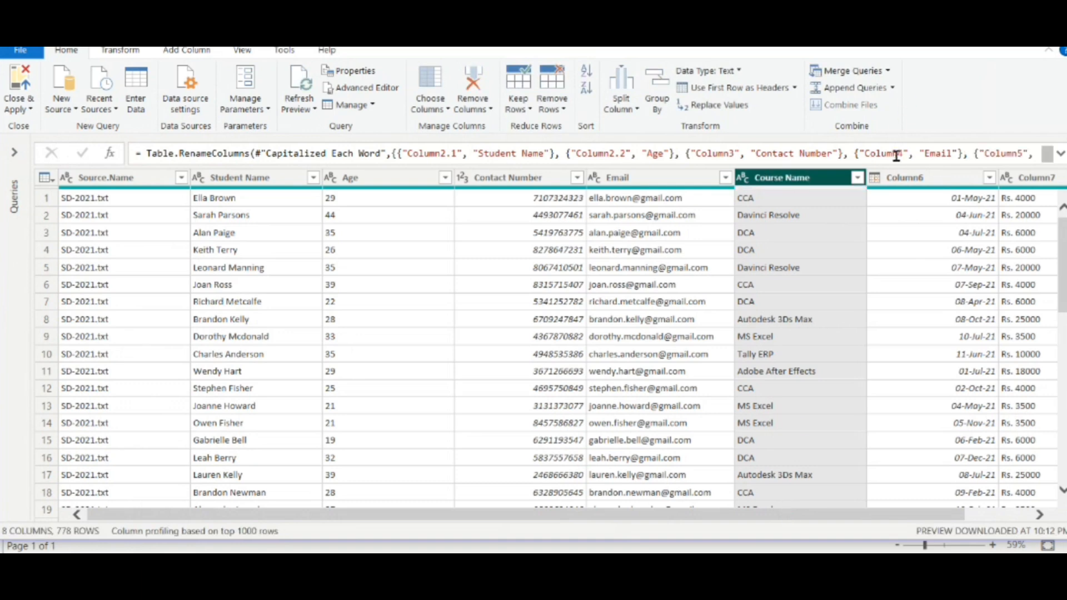
Step: Rename the date column, Column6, as Date Of Join
click(891, 182)
right_click(890, 183)
click(933, 487)
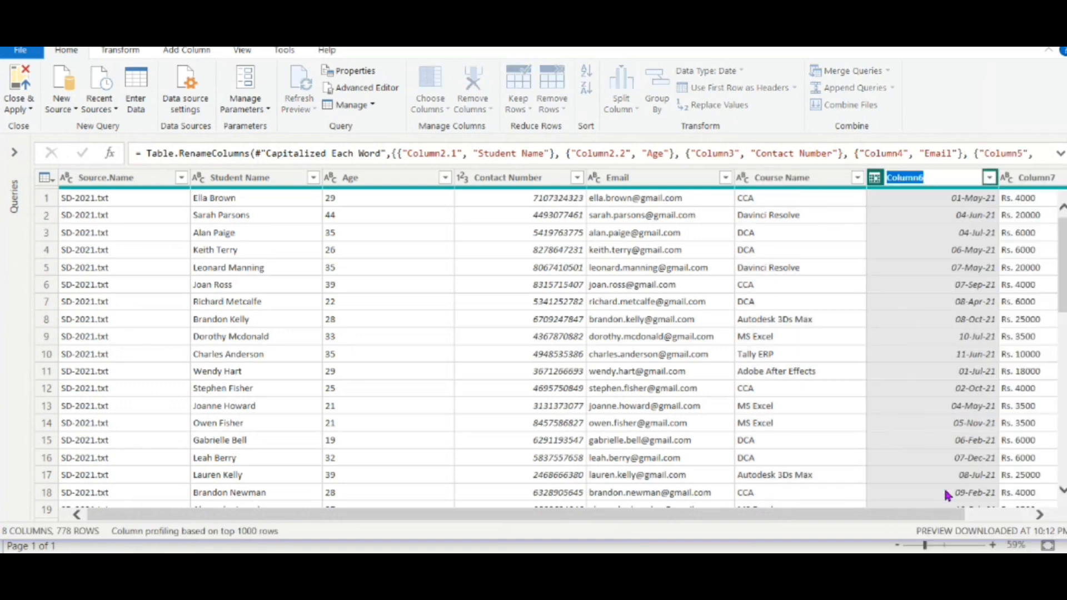
text(Date Of Join)
key(Return)
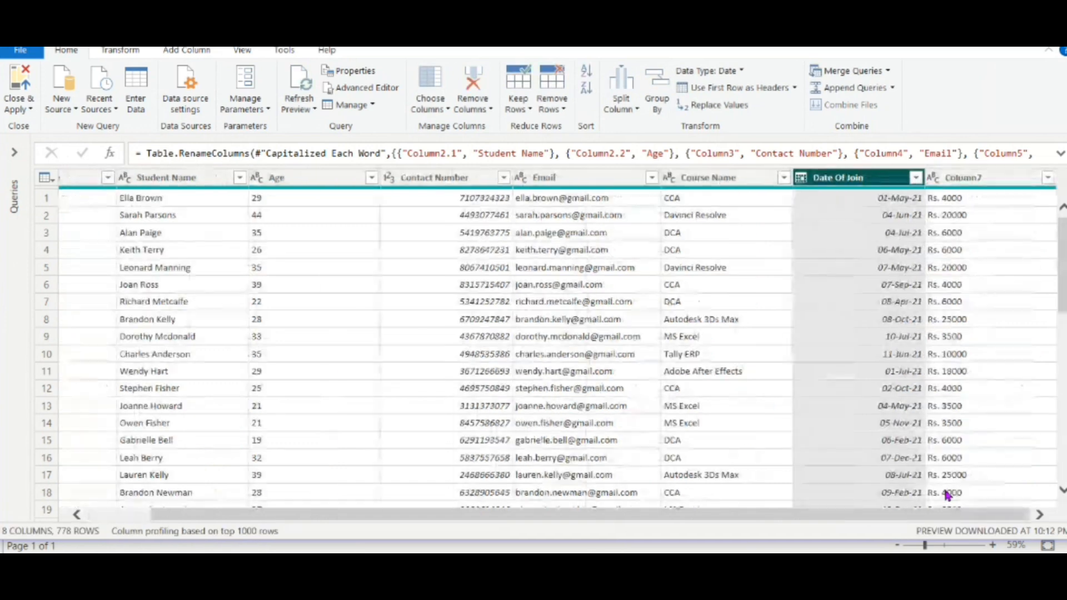
Step: Split Column7 at each occurrence of a custom period delimiter and remove the resulting Rs column, Column7.1
right_click(956, 186)
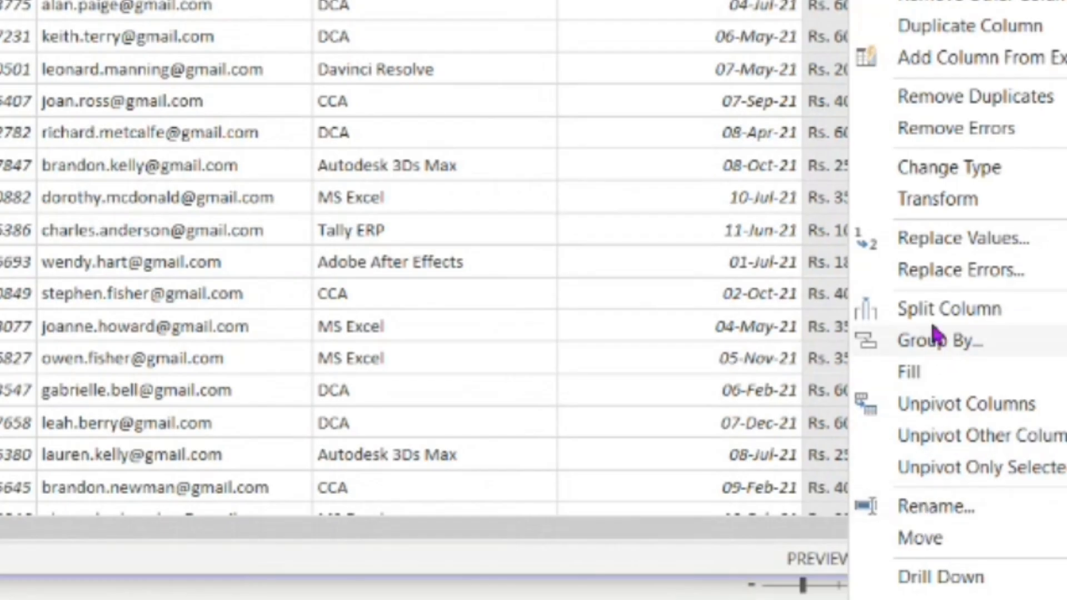
mouse_move(994, 398)
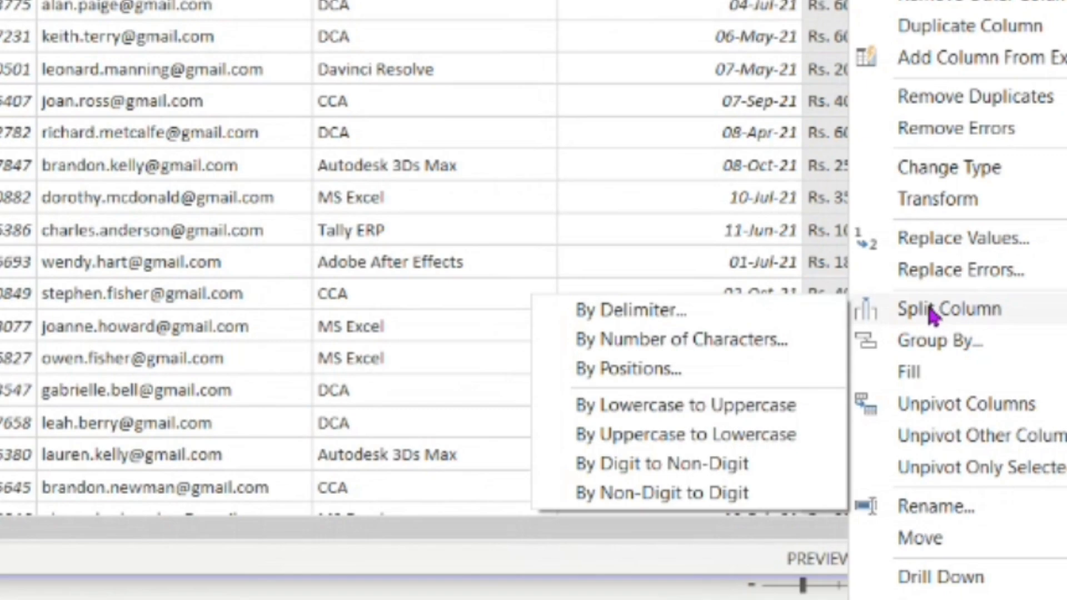
click(802, 315)
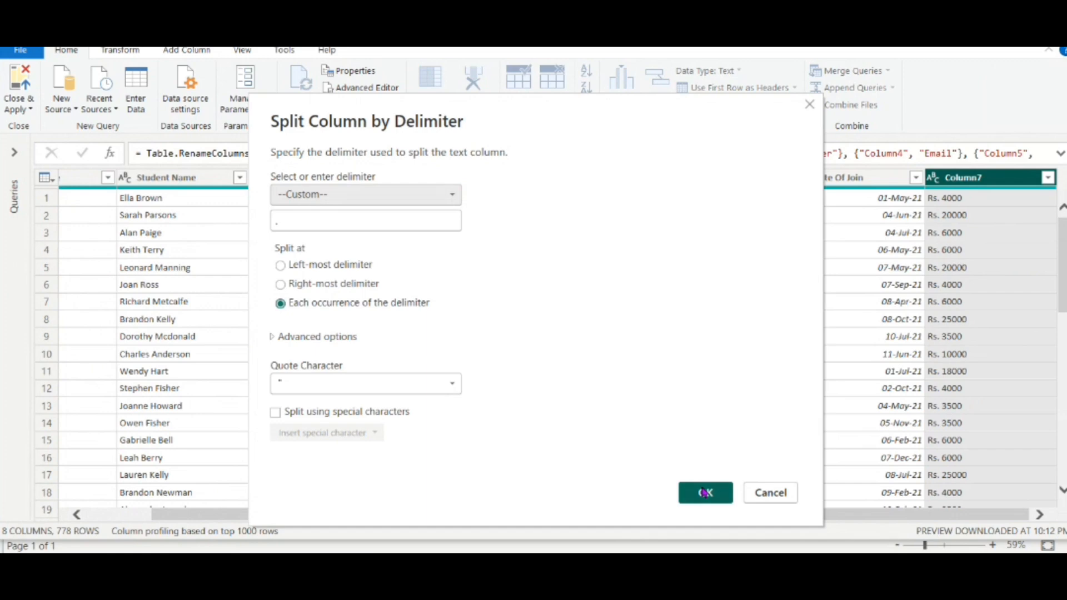
click(705, 493)
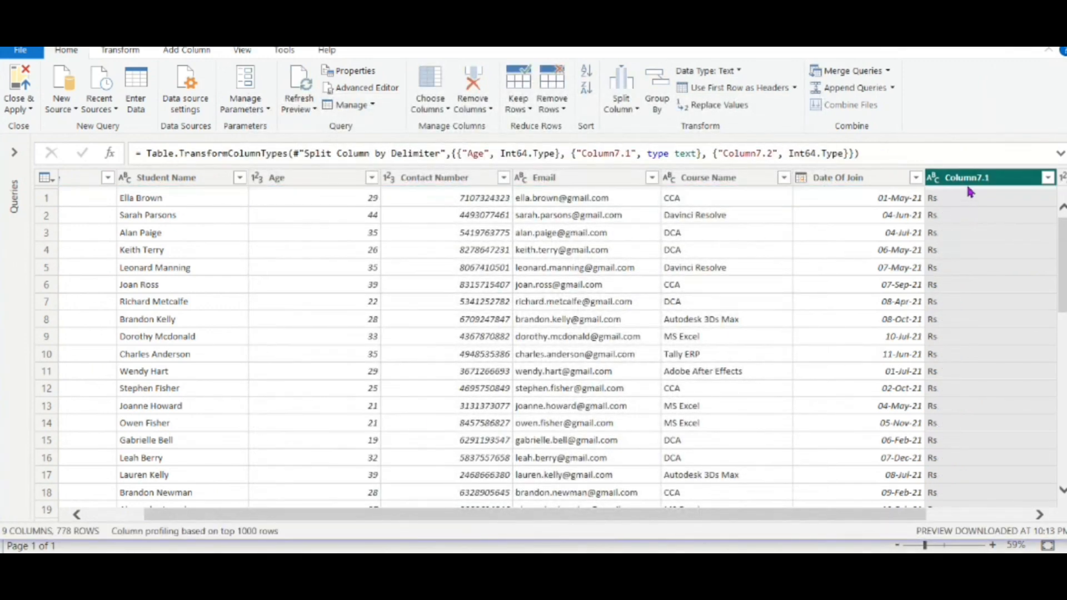
right_click(967, 179)
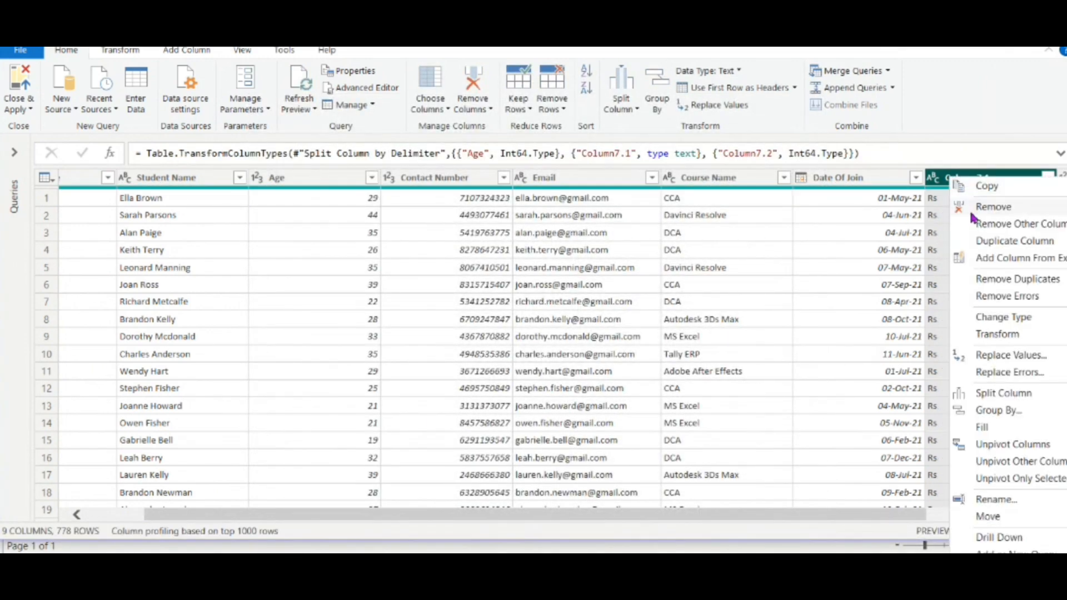
click(968, 206)
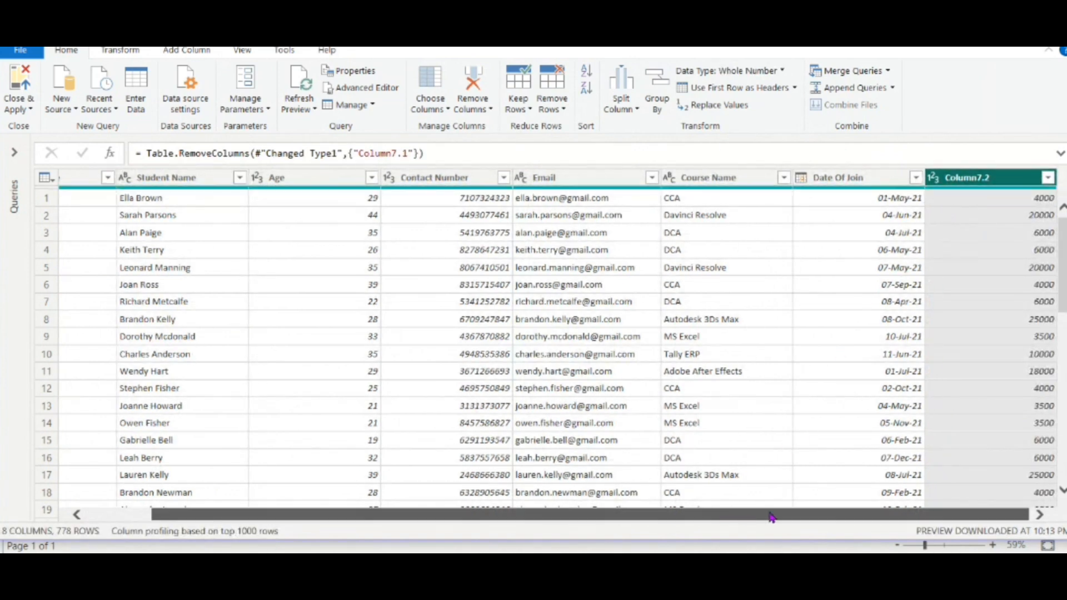
Step: Rename Column7.2 as Fees
right_click(967, 178)
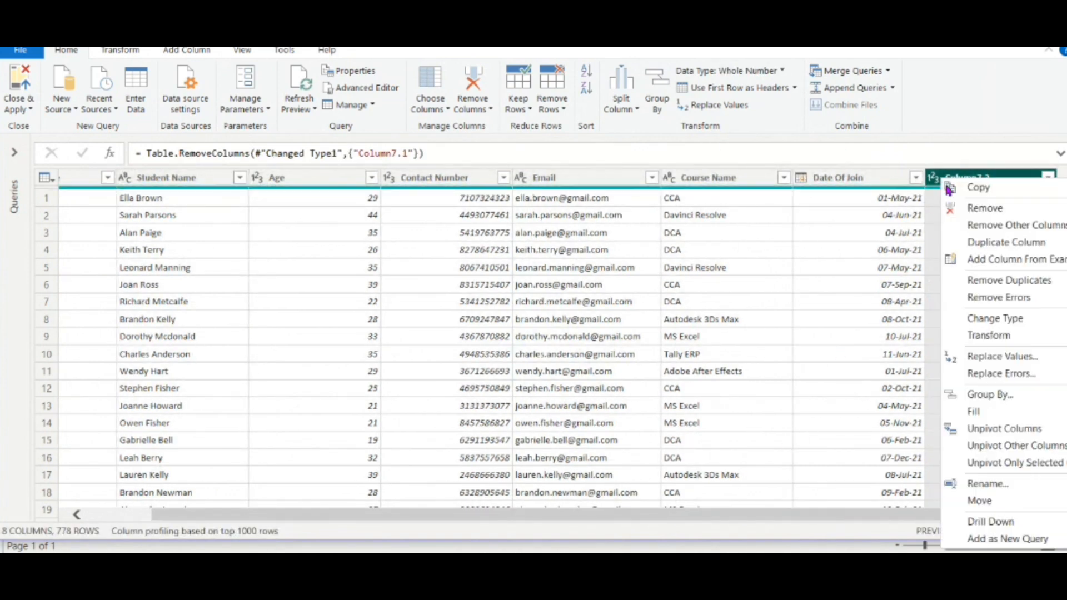
click(965, 483)
text(F)
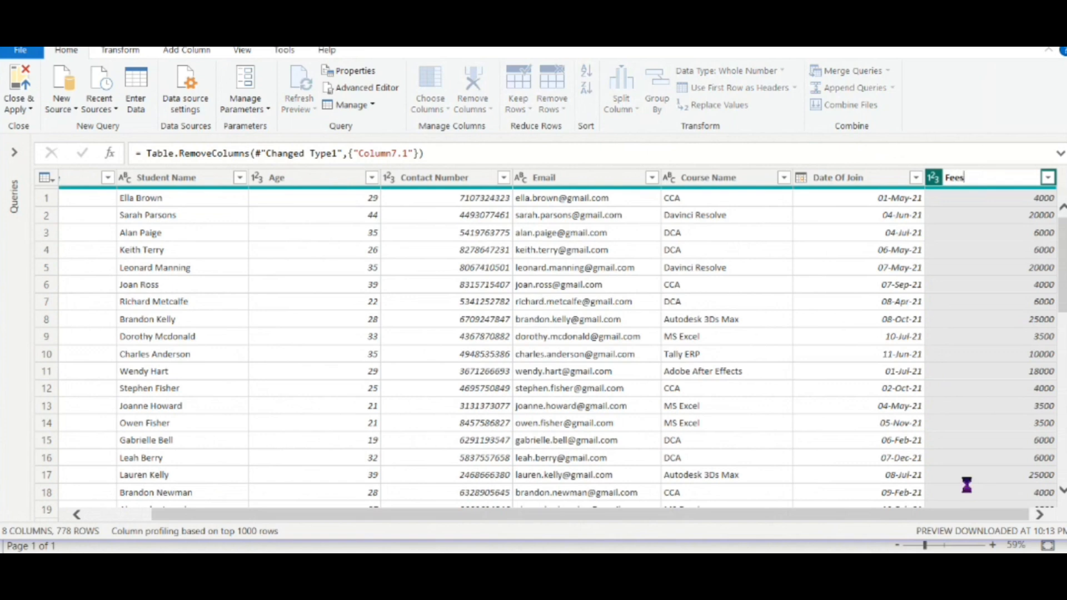
text(ees)
key(Return)
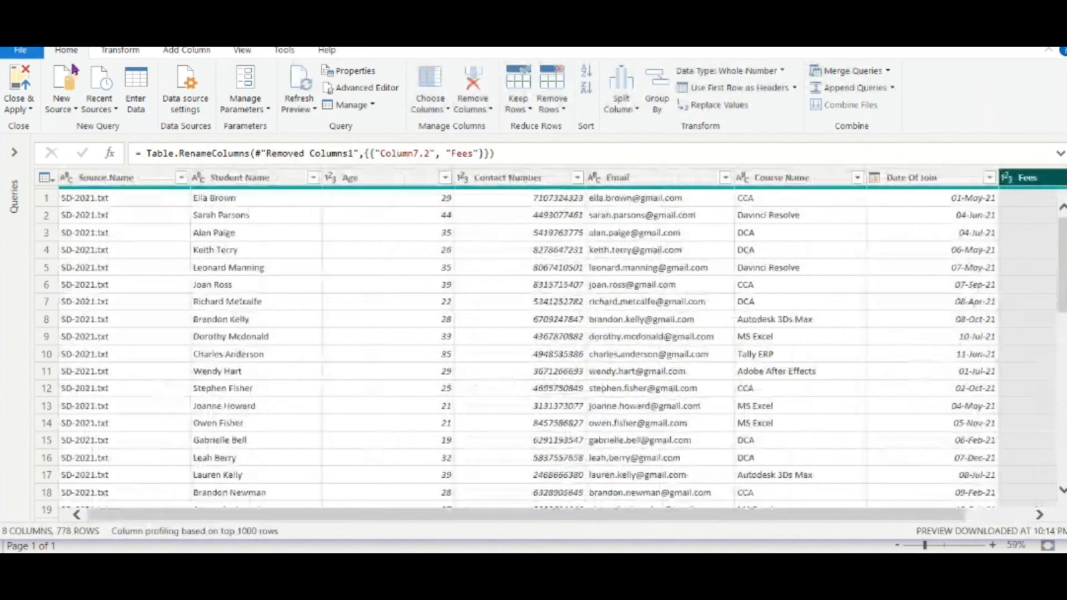
Step: Close the query editor with its changes applied and expand the Student Details table's field list
click(25, 86)
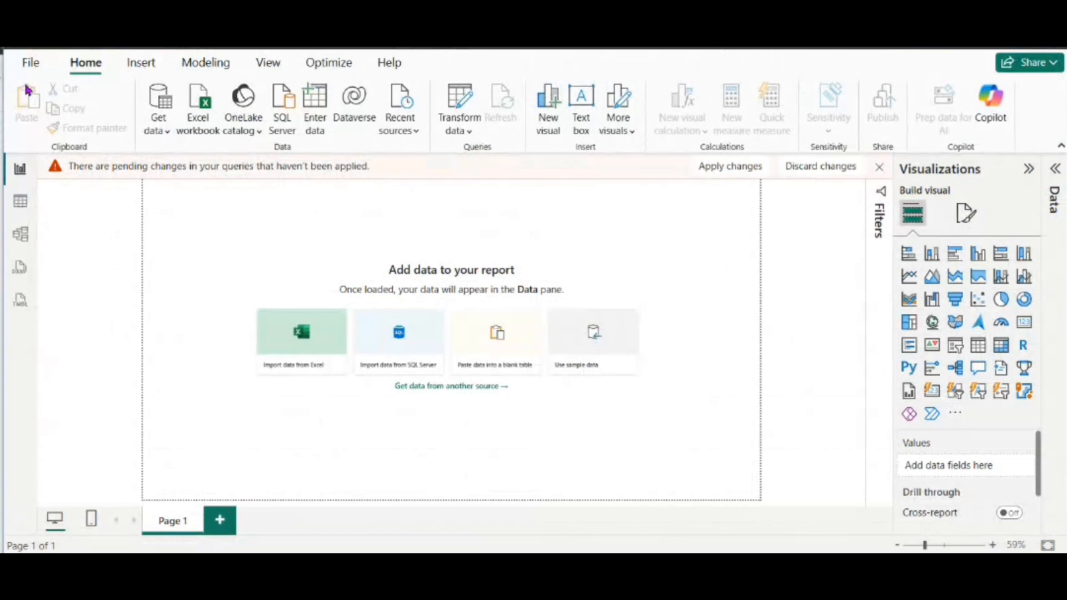
click(1054, 176)
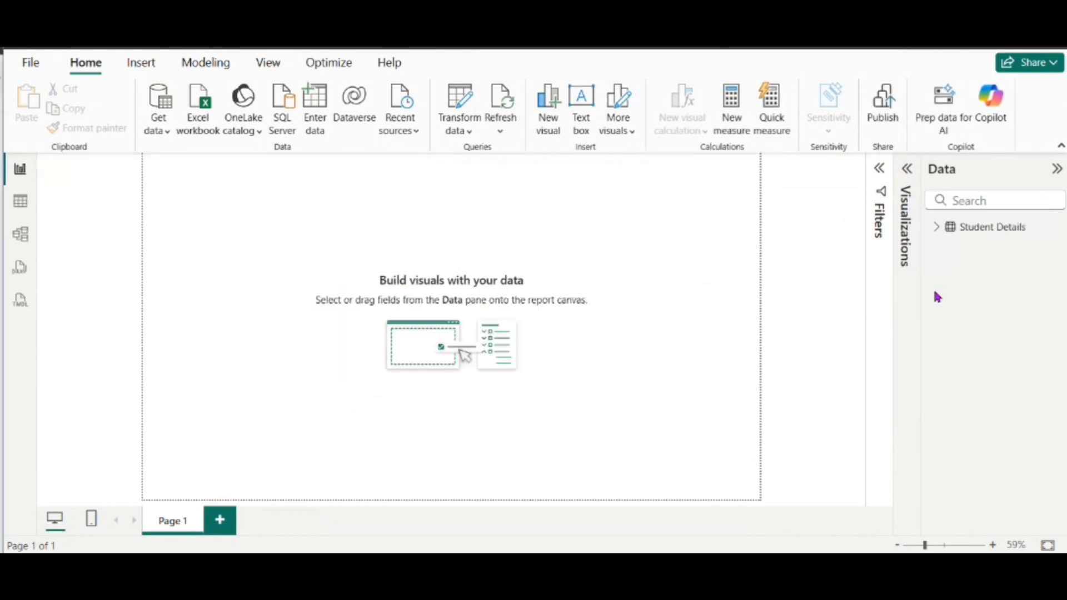
click(938, 231)
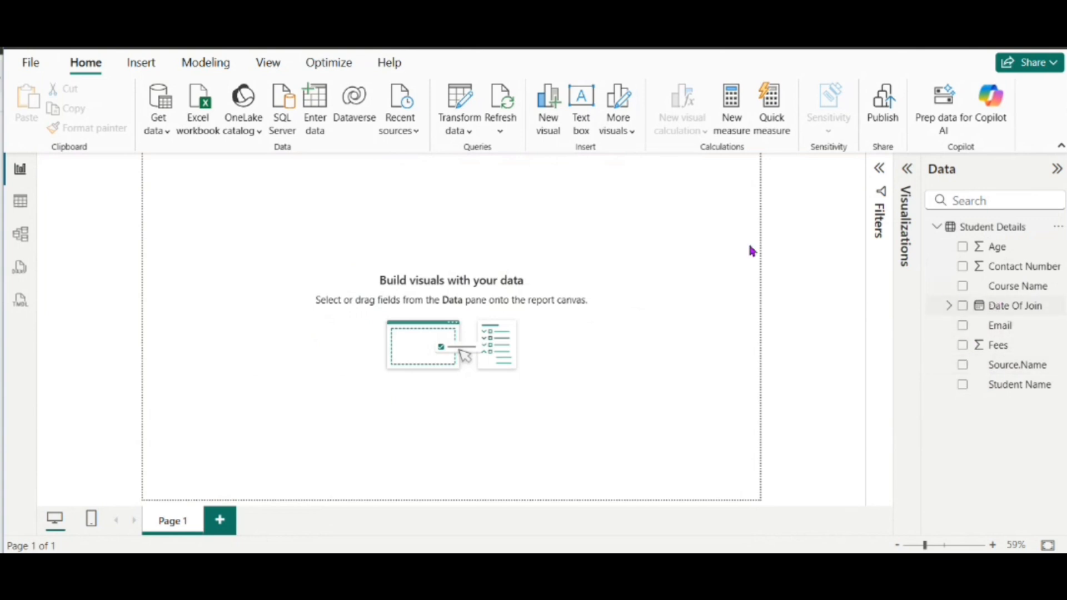
Step: Import Table2 from the Student Personal Details.xlsx Excel workbook
click(196, 126)
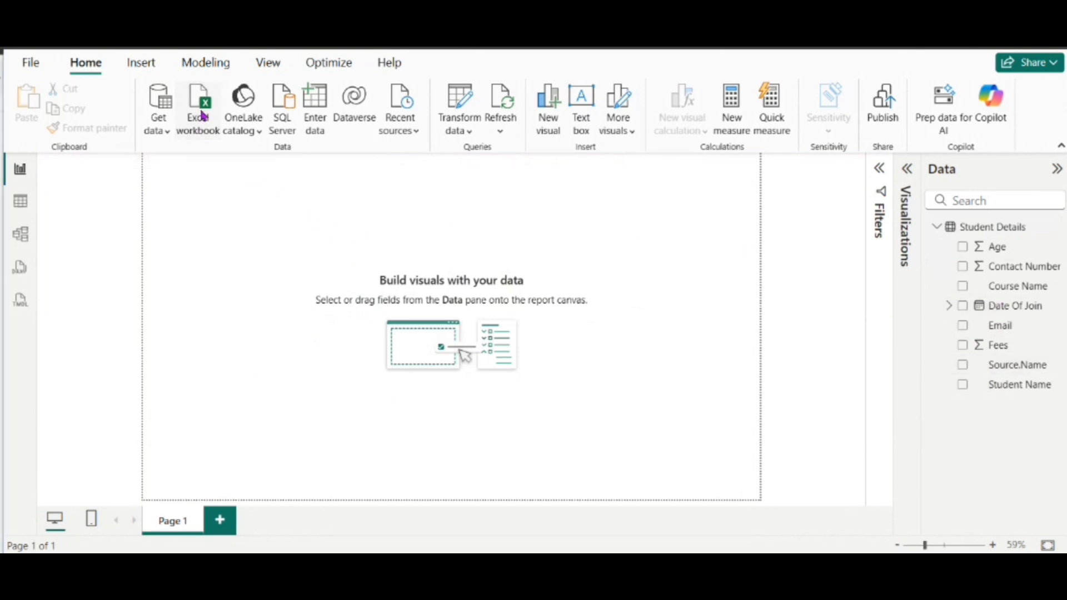
click(190, 154)
click(490, 389)
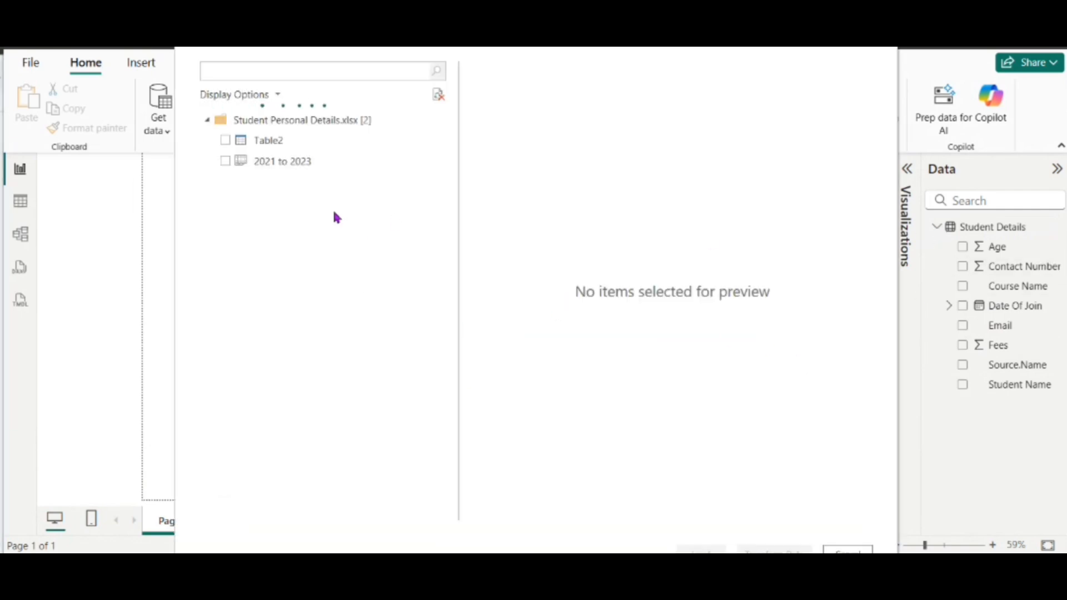
click(225, 140)
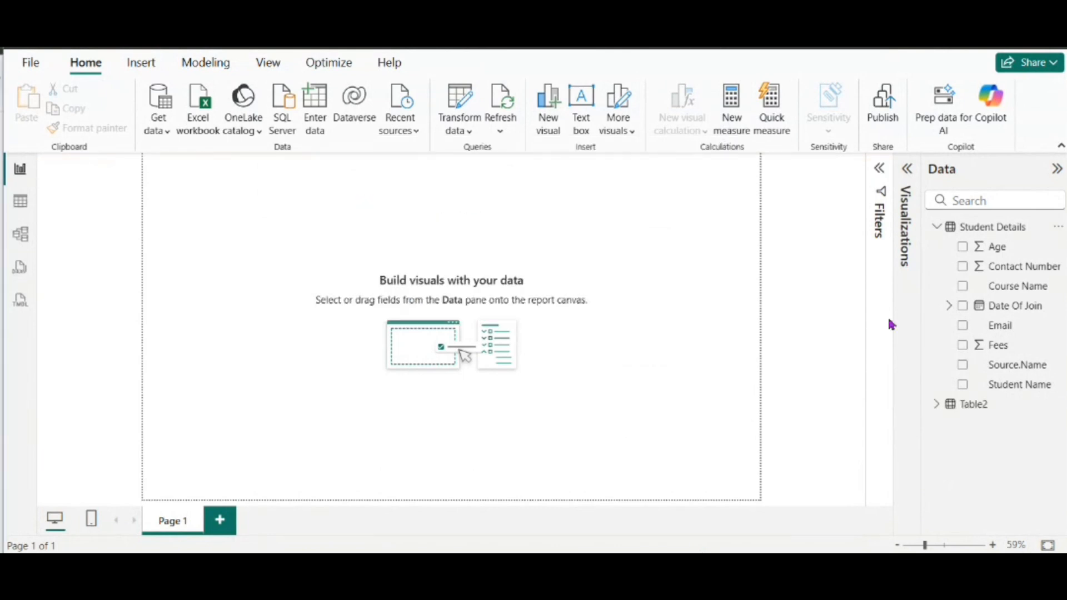
Step: Rename the imported Table2 as Student Personal Details
click(1057, 404)
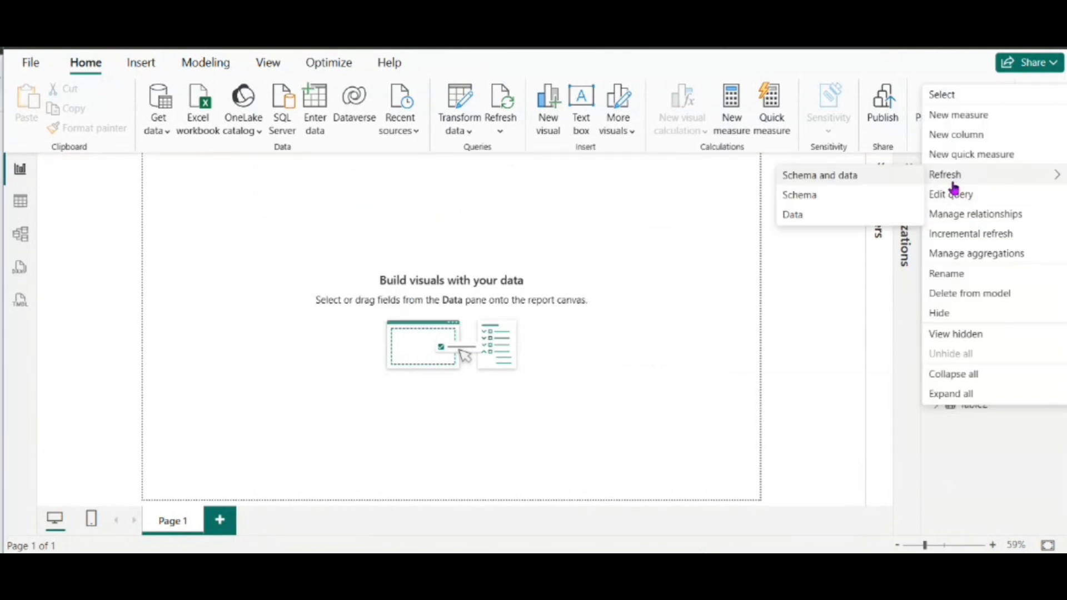
click(935, 274)
text(St)
text(udent Personal Details)
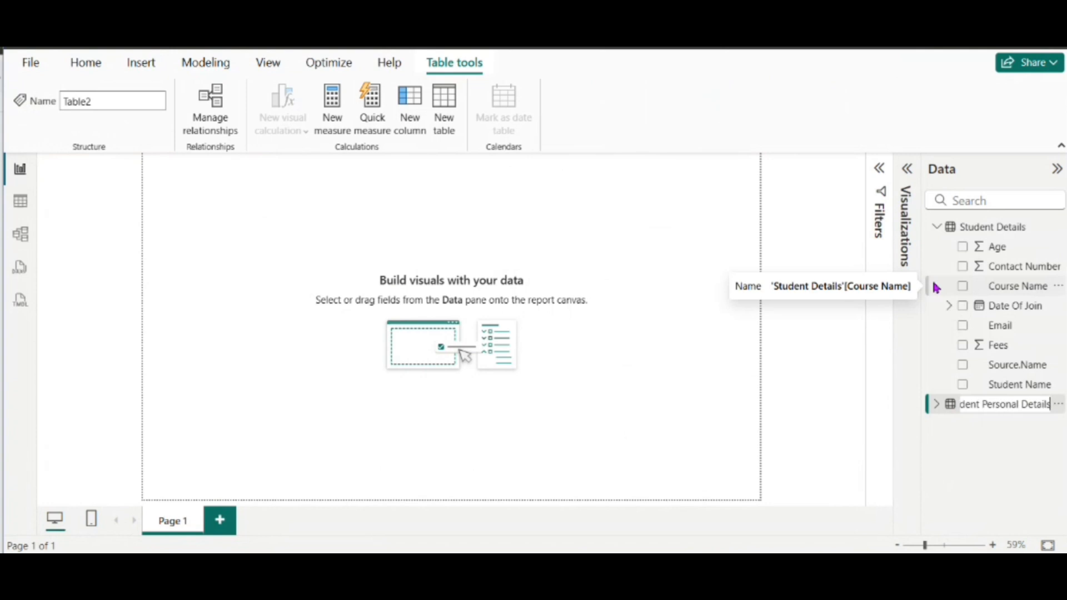
key(Return)
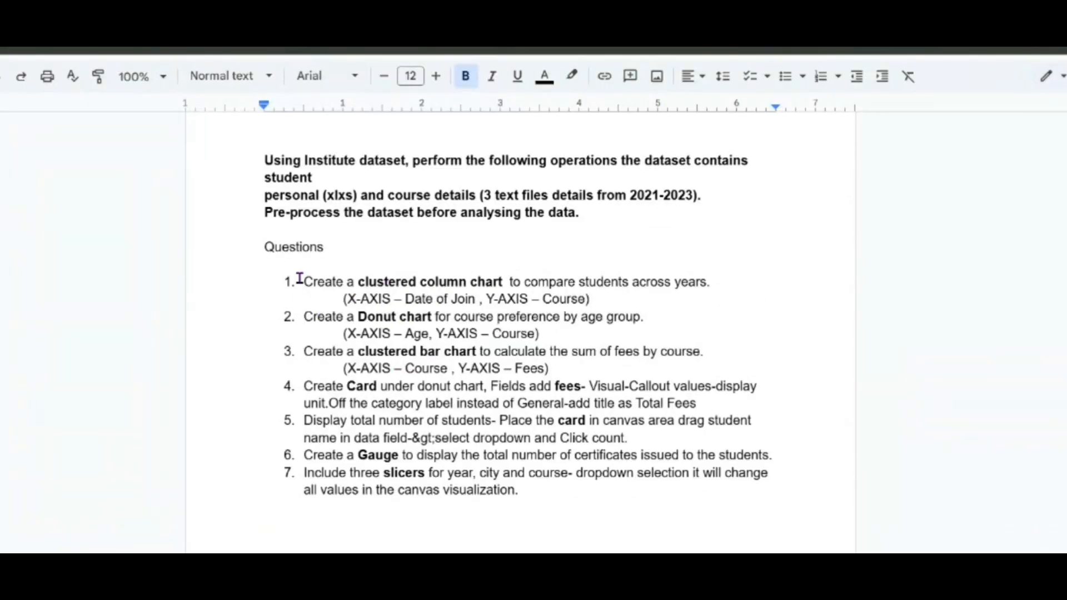
Step: Add a clustered column chart with the Date Of Join Quarter on the X-axis and the count of Course Name on the Y-axis
drag(301, 281, 839, 274)
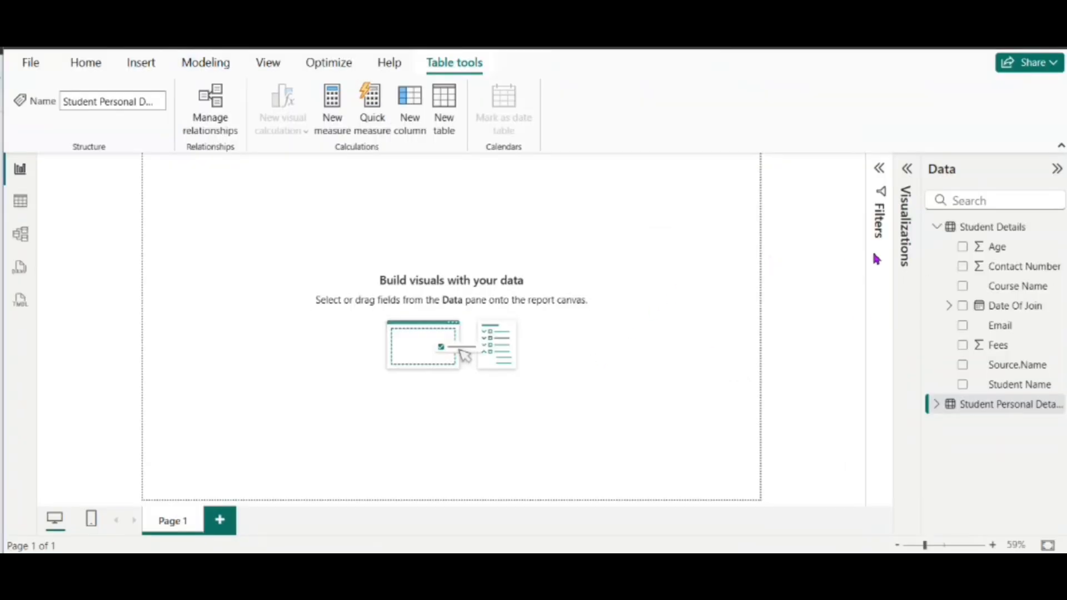
click(907, 226)
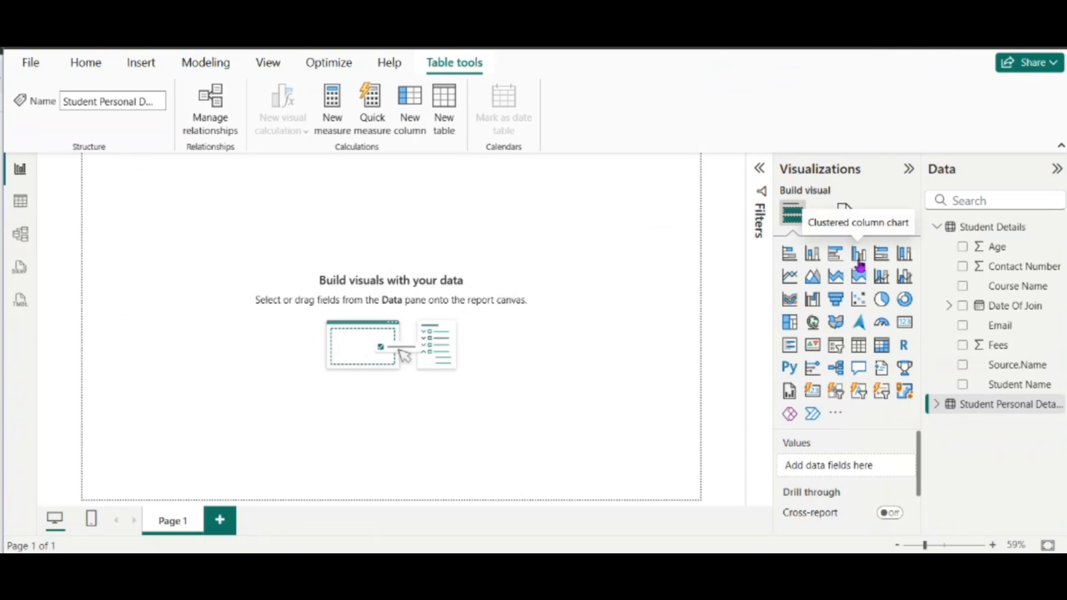
click(859, 261)
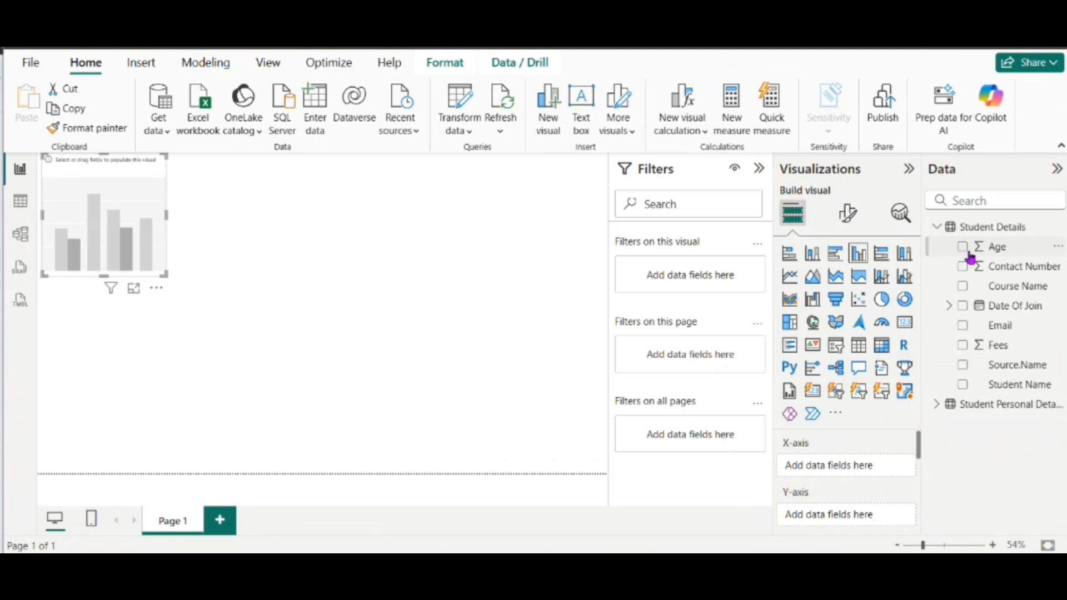
click(948, 306)
click(960, 326)
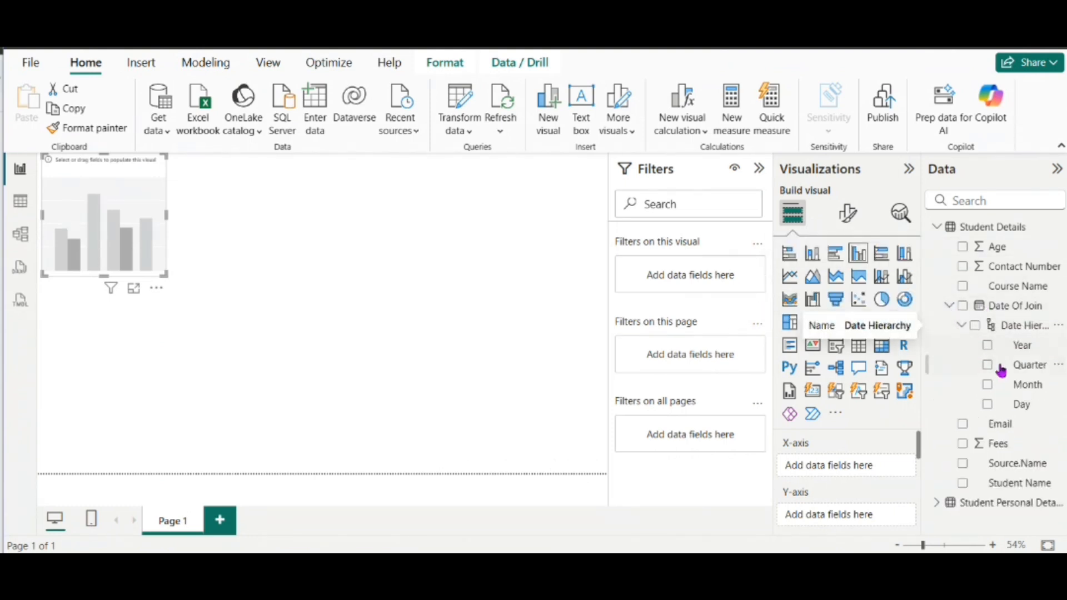
drag(1017, 368, 852, 474)
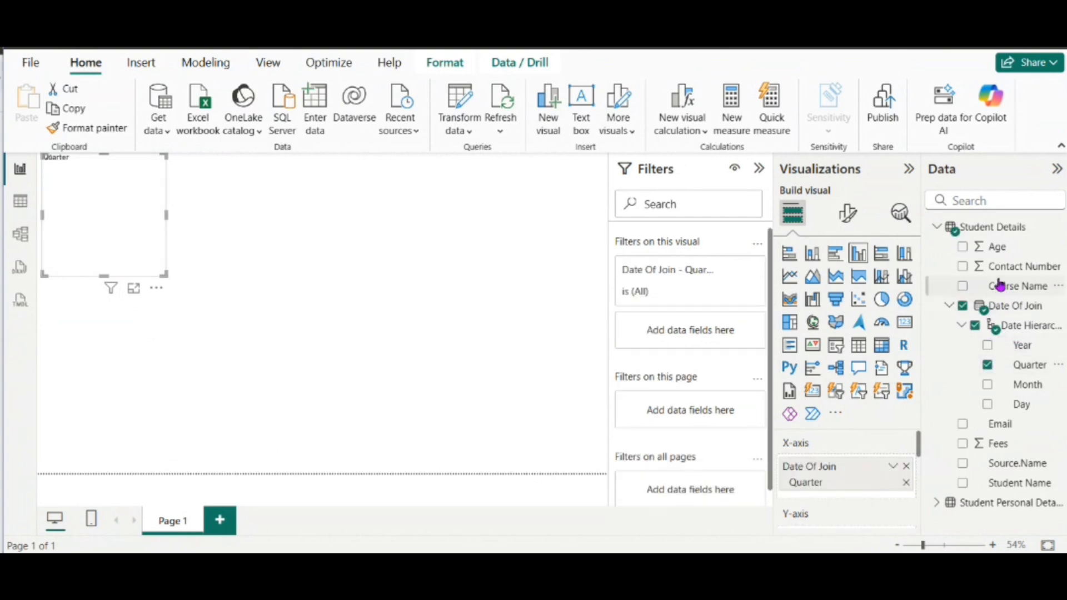
drag(998, 286, 857, 513)
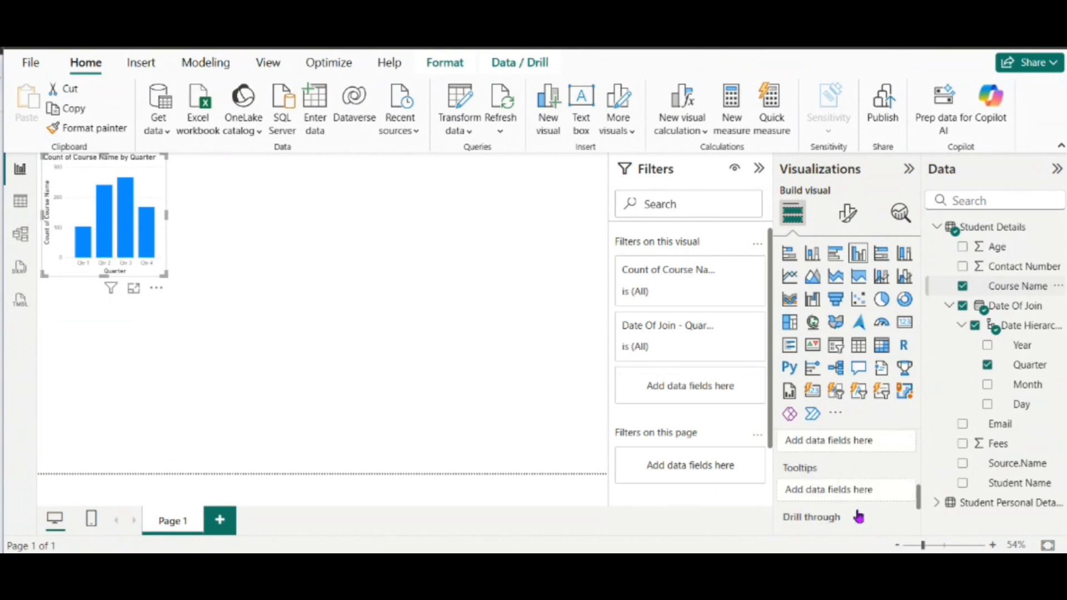
Step: Collapse the Filters pane and enlarge the column chart, mainly in width
click(226, 291)
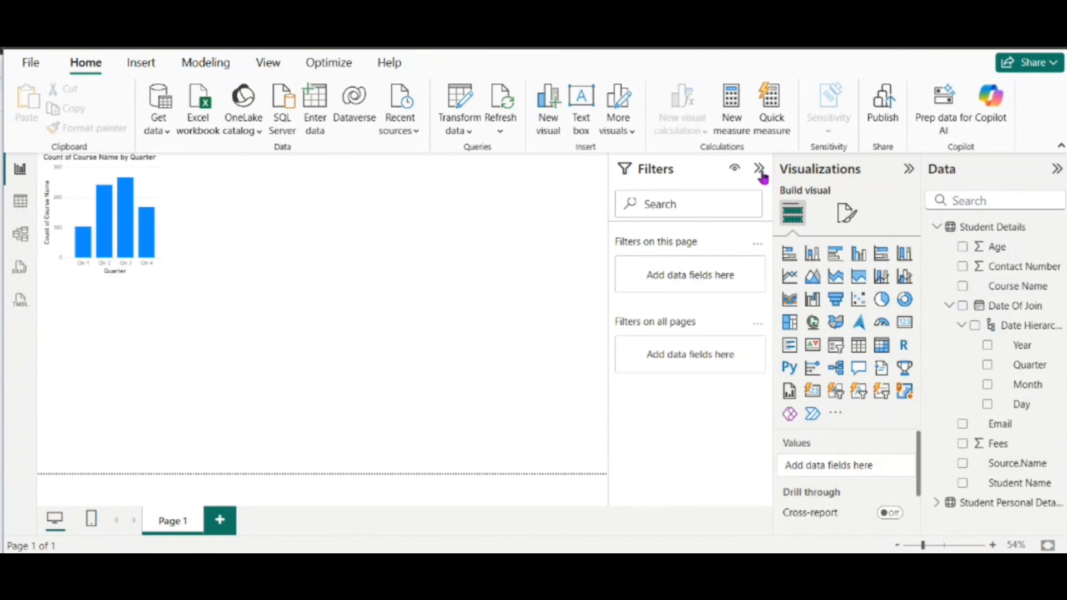
click(758, 168)
click(225, 287)
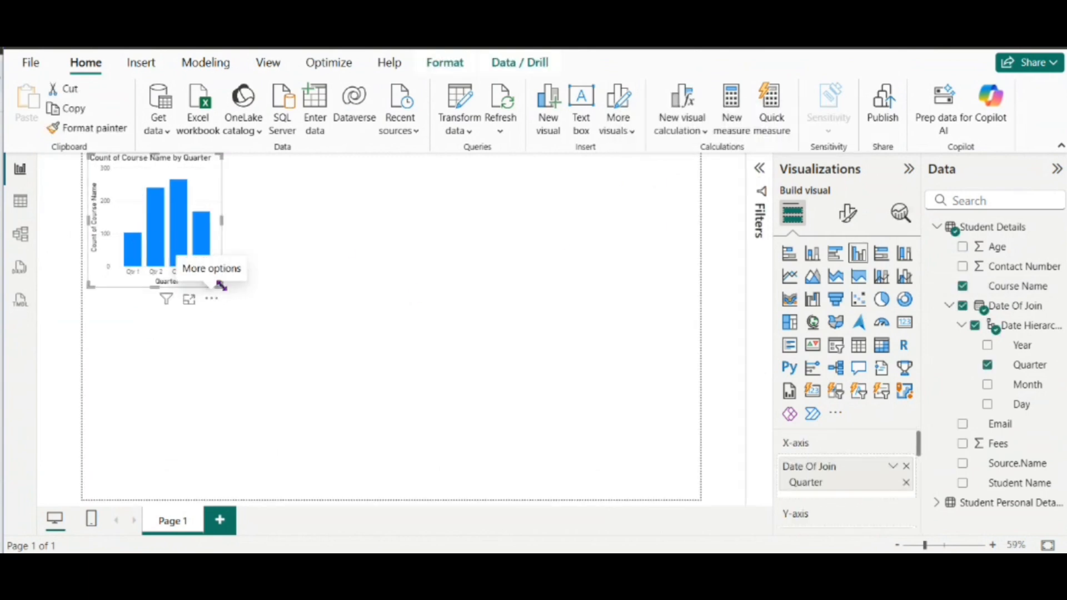
drag(225, 288, 282, 295)
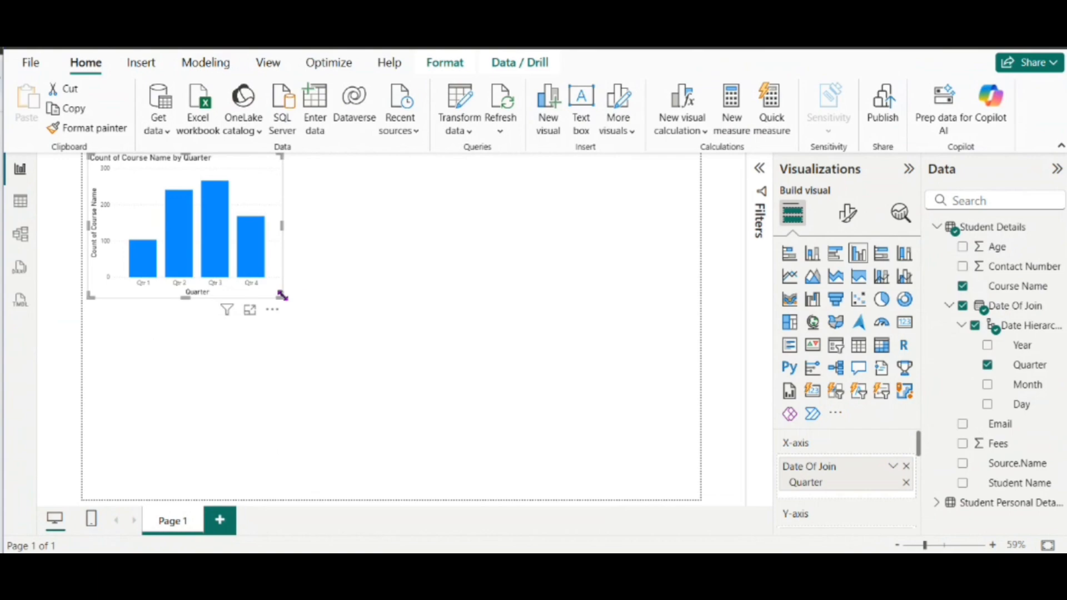
click(336, 299)
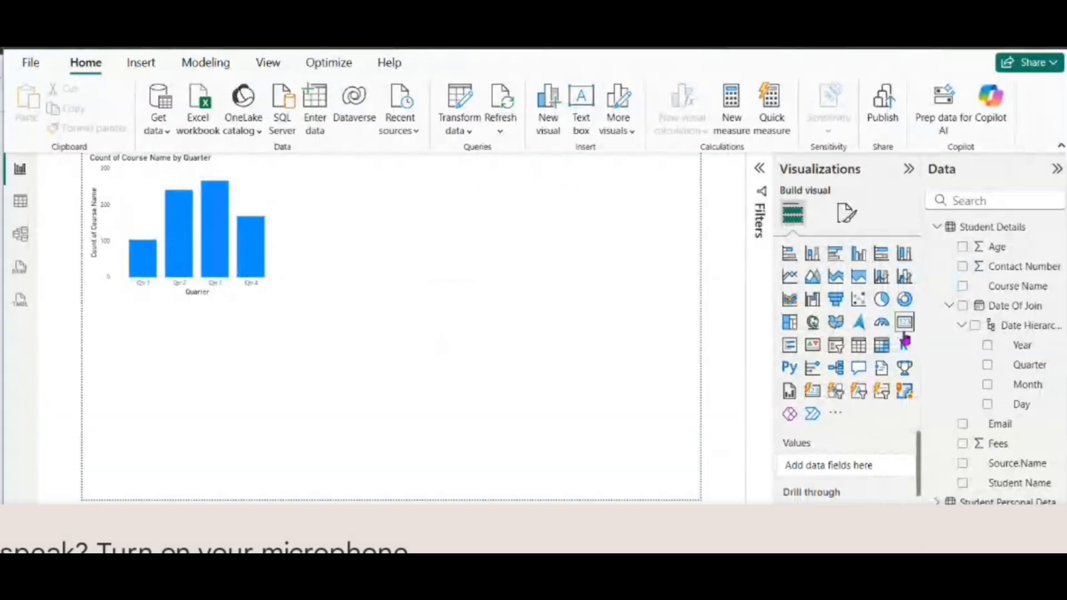
Step: Add a donut chart with Age as legend and the count of Course Name as values, and widen it across the page
click(902, 300)
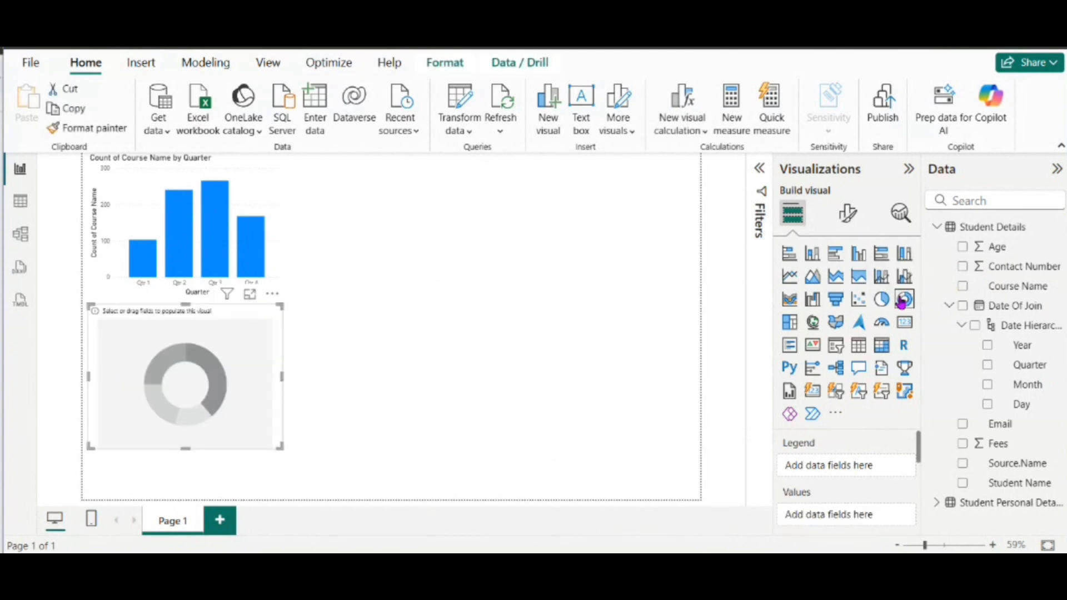
click(995, 249)
drag(995, 249, 847, 467)
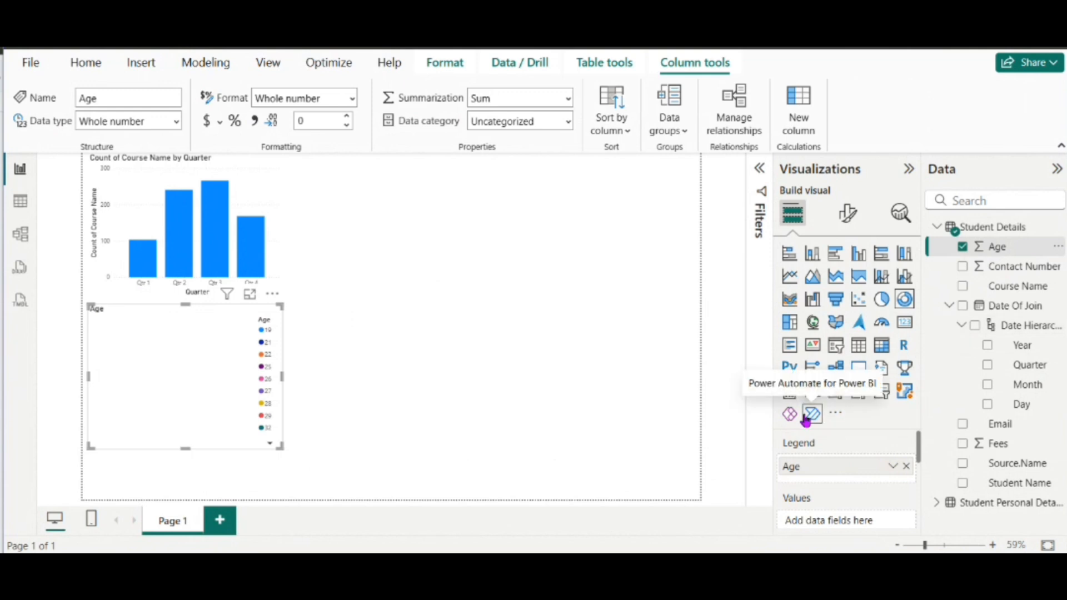
scroll(828, 445, down, 5)
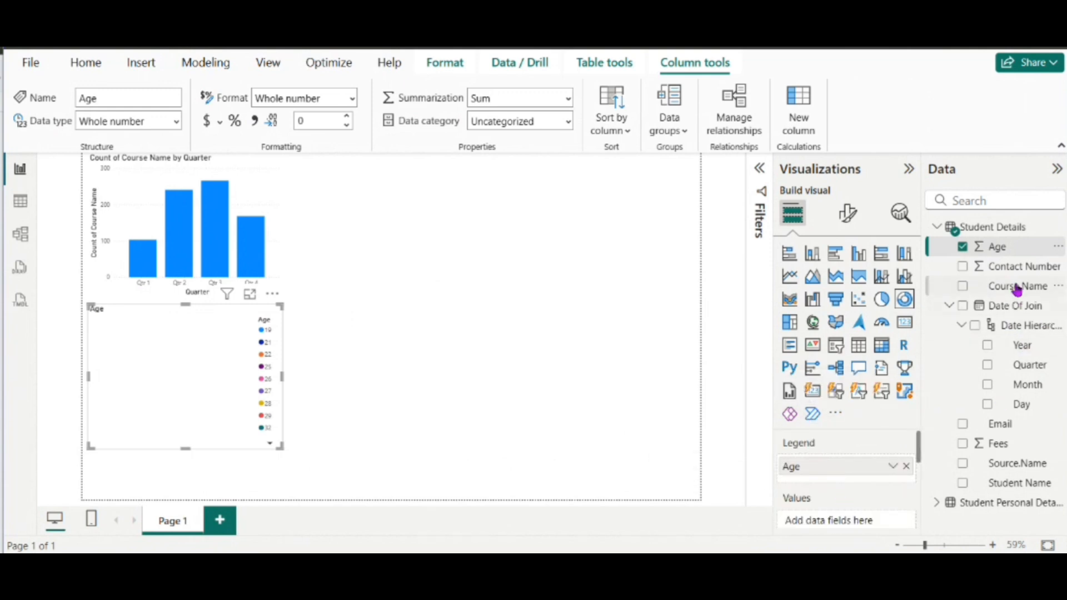
drag(1016, 286, 875, 519)
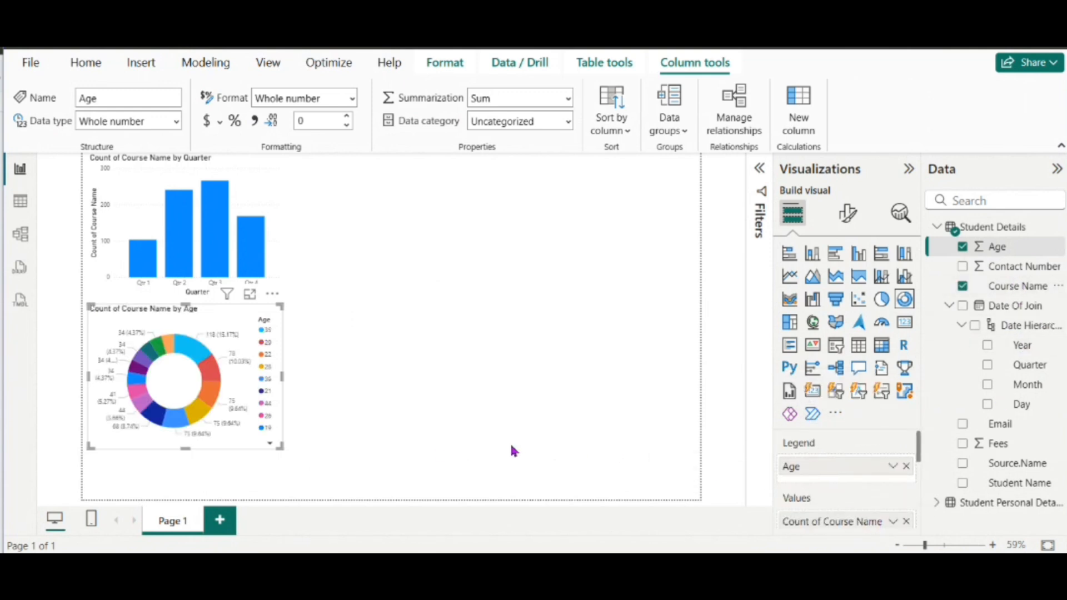
drag(282, 377, 541, 375)
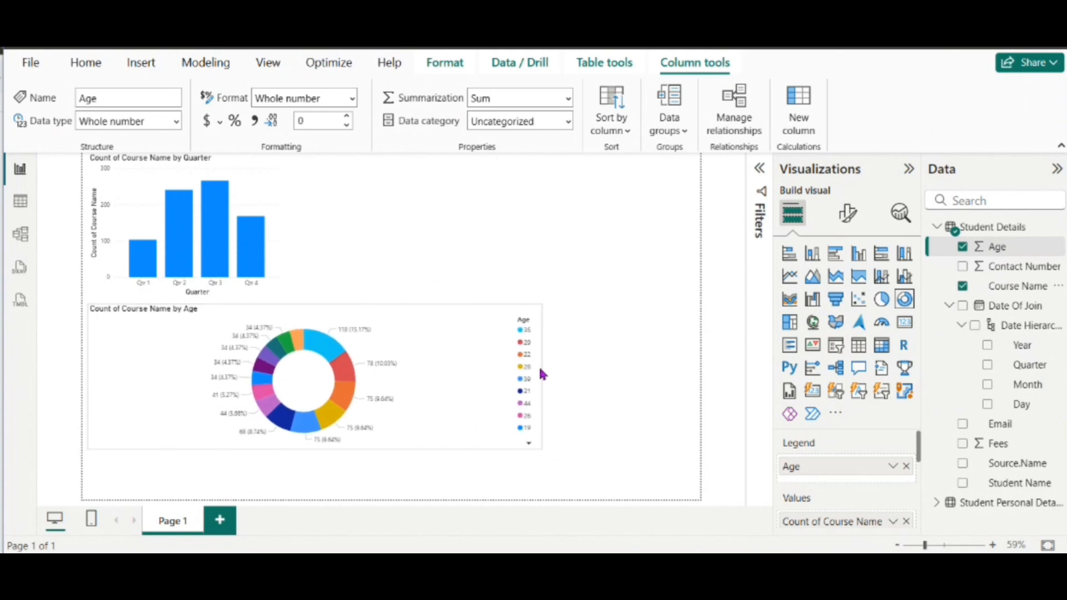
Step: Start a new group on the donut chart's Age field with the List group type and put age 19 in its own group
click(891, 469)
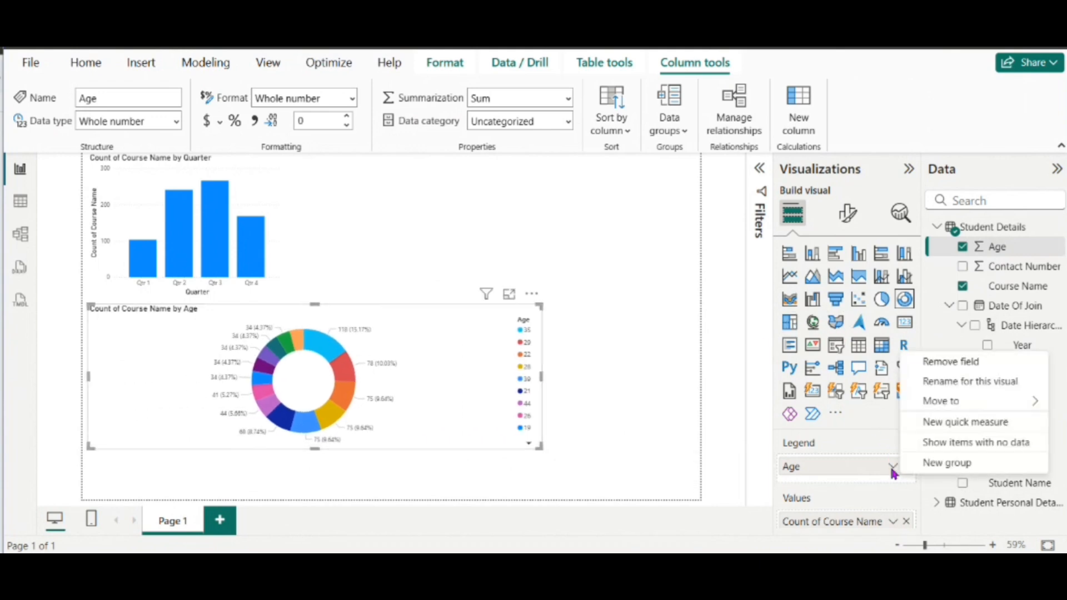
click(924, 464)
click(410, 192)
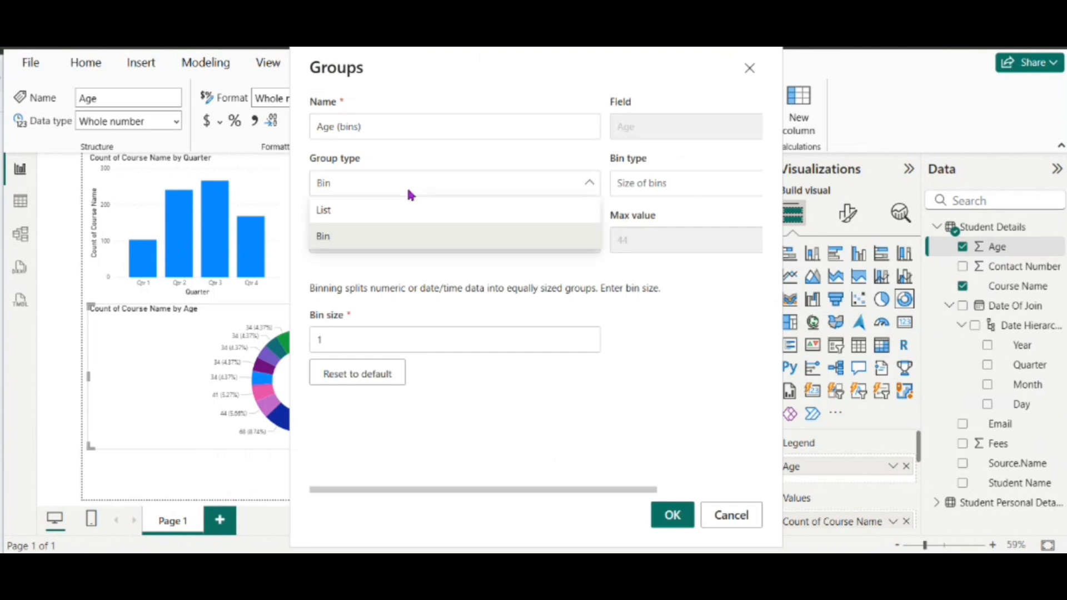
click(406, 212)
click(341, 243)
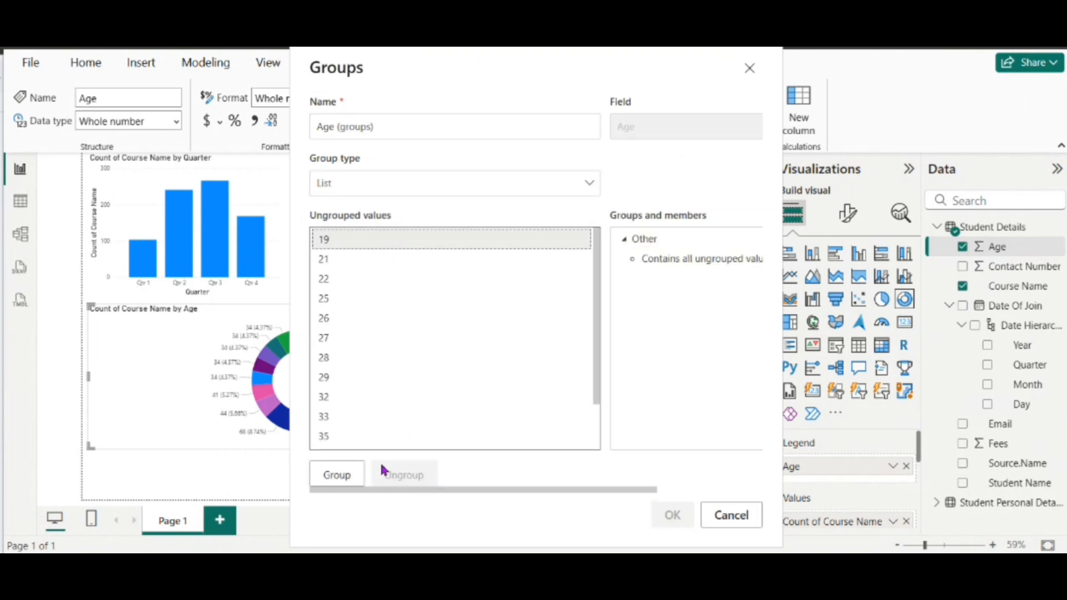
click(339, 476)
Step: Group the ages 21, 22, 25, 26, 27, 28 and 29 together
click(367, 251)
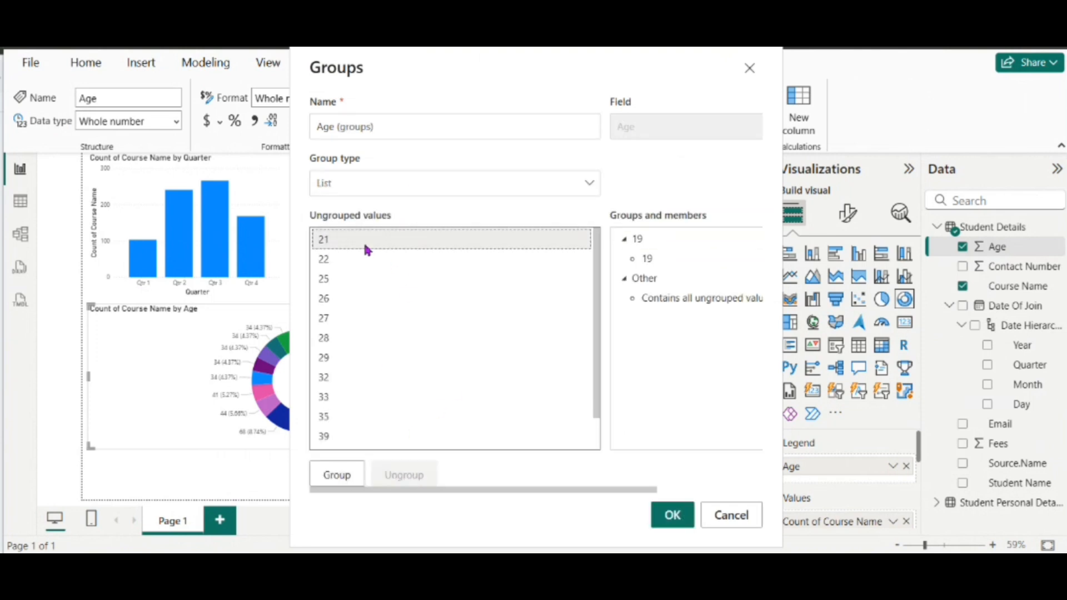
key(shift+Down)
key(shift+Down)
key(shift+Down)
key(shift+Down)
key(shift+Down)
key(shift+Down)
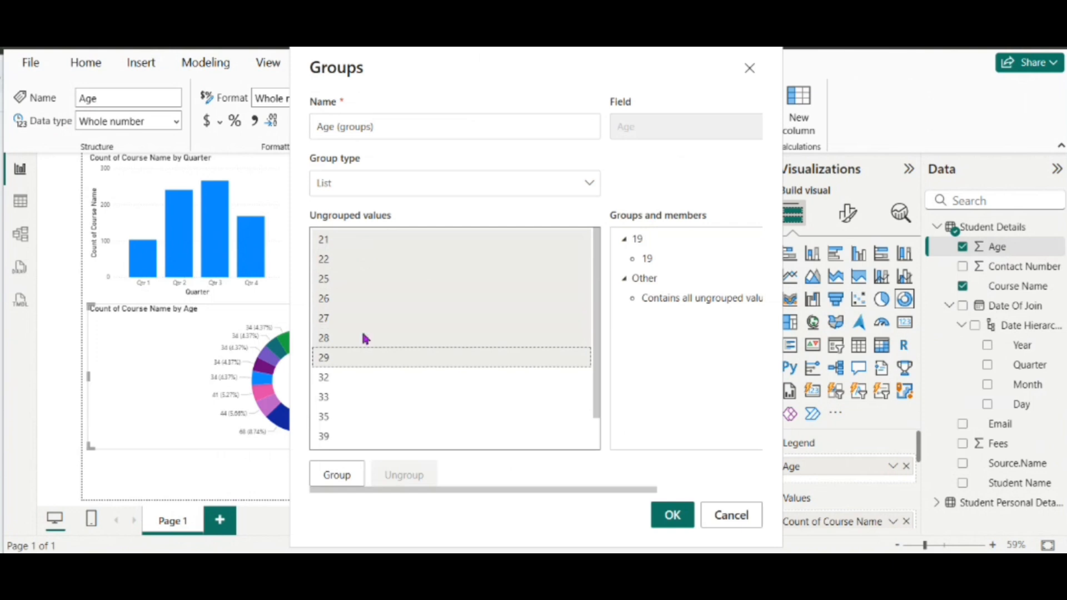
click(336, 472)
Step: Group the ages 32, 33, 35 and 39 together, and the ages 41 and 44 together
click(368, 245)
key(shift+Down)
key(shift+Down)
key(shift+Down)
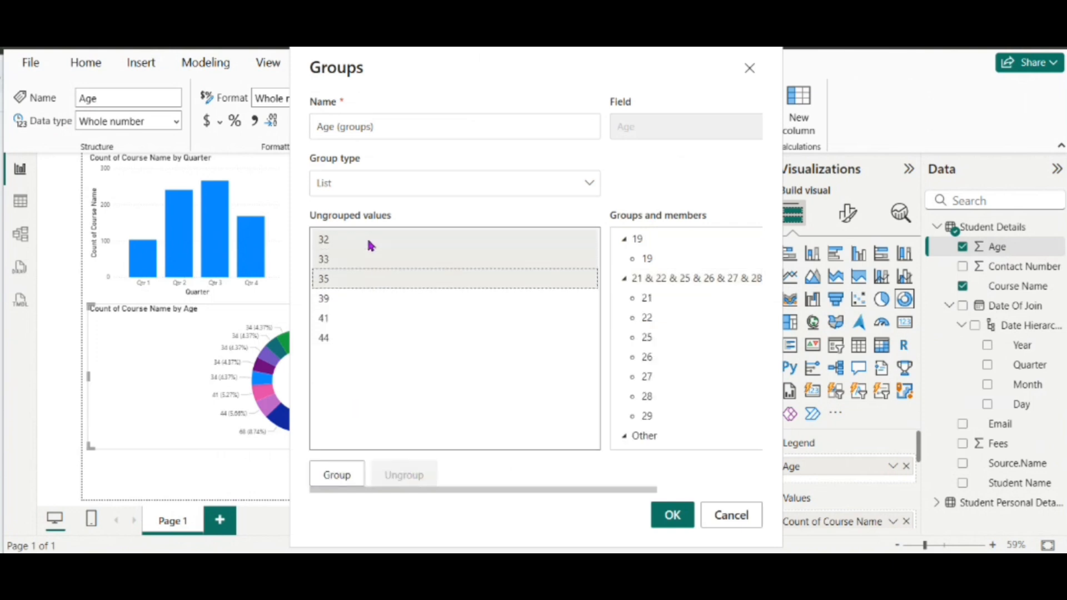
click(337, 474)
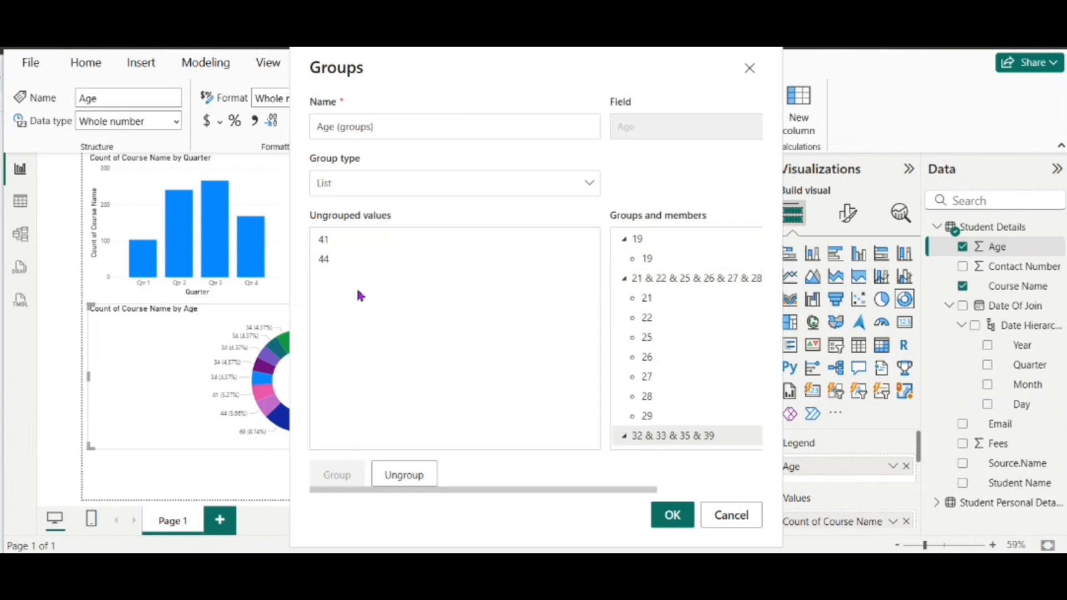
click(349, 240)
key(shift+Down)
click(335, 474)
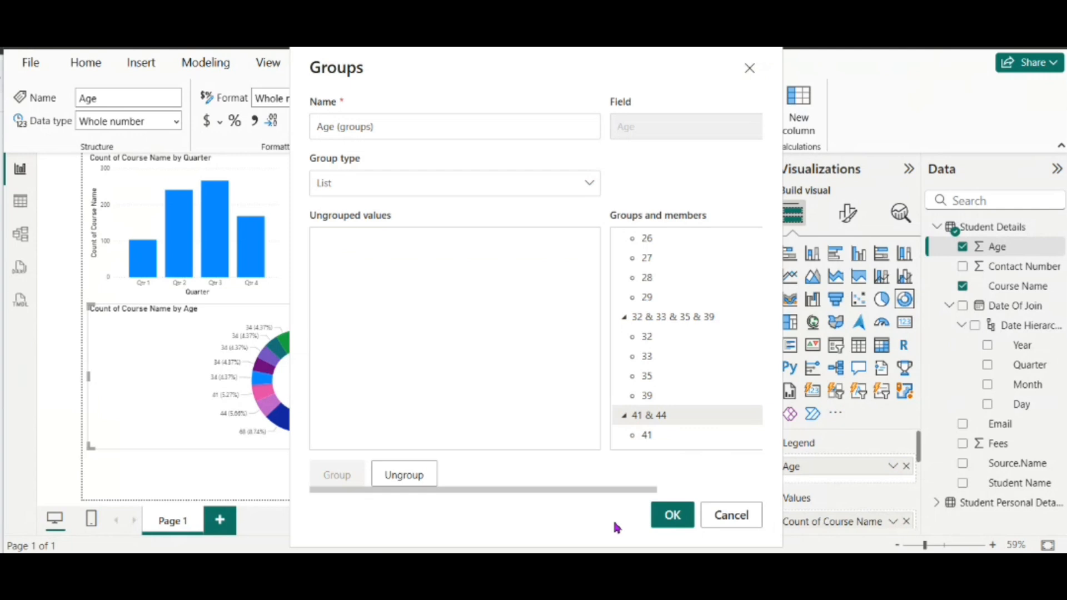
Step: Apply the age groups to the donut chart and narrow the chart to about the width of the column chart above
click(667, 515)
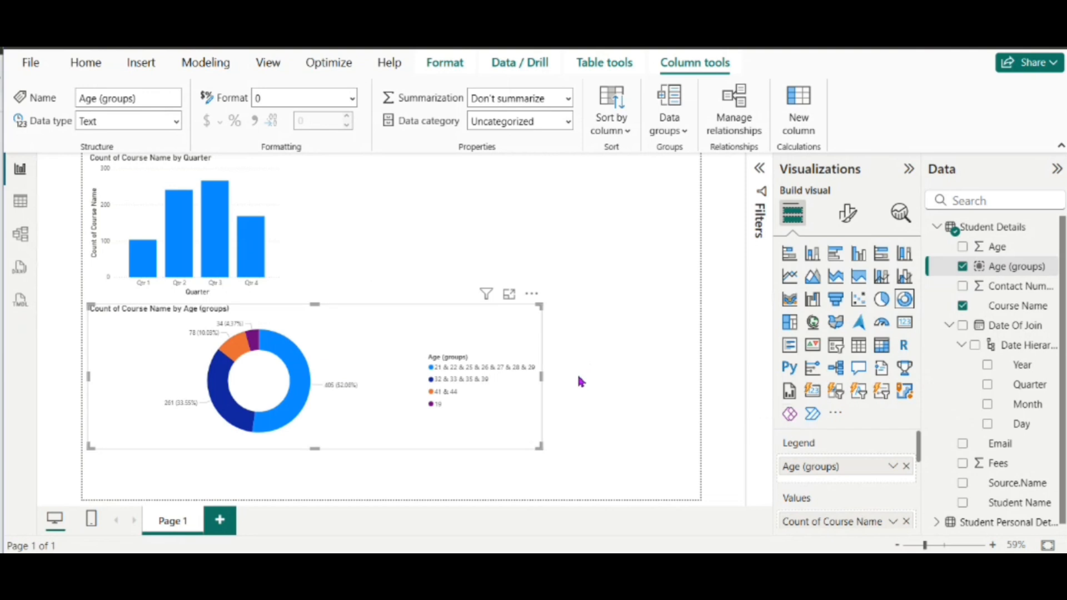
drag(541, 375, 294, 373)
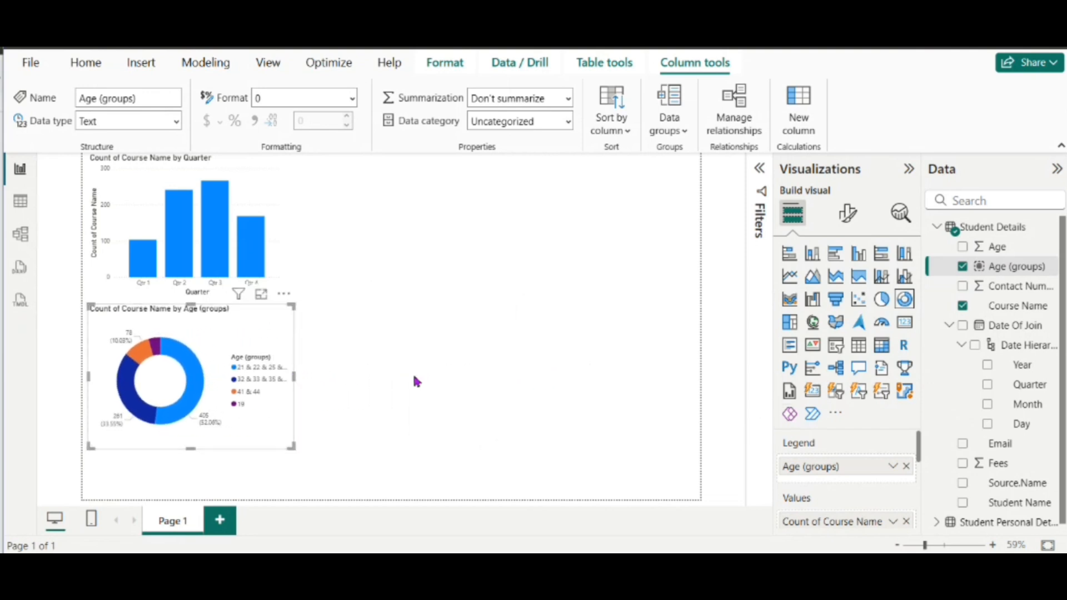
click(415, 382)
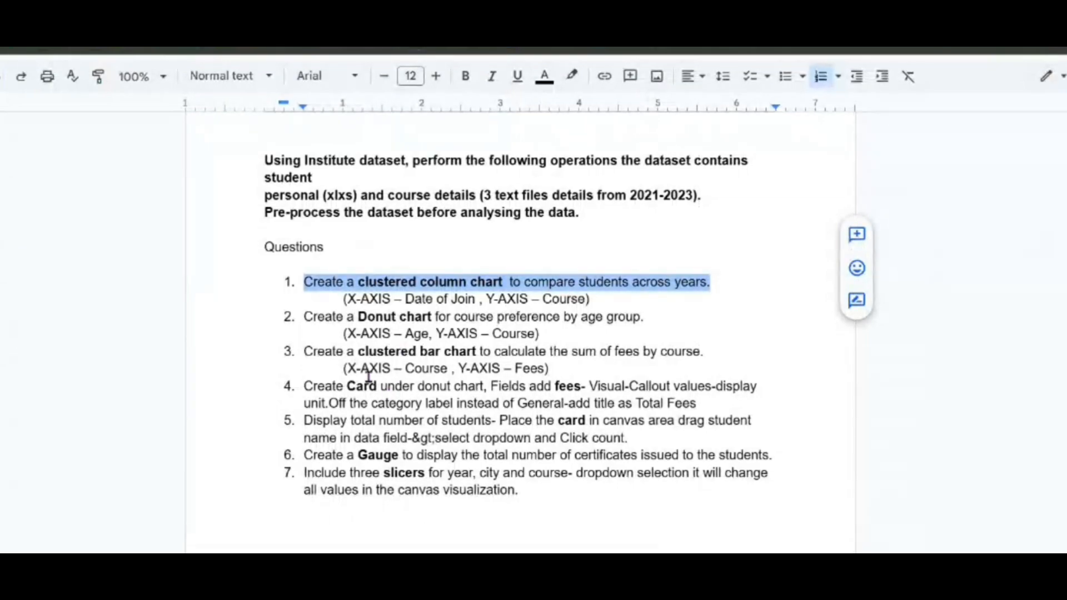
Step: Add a clustered bar chart with Course Name on the Y-axis and the sum of Fees on the X-axis, and widen it across the page
click(430, 354)
double_click(432, 352)
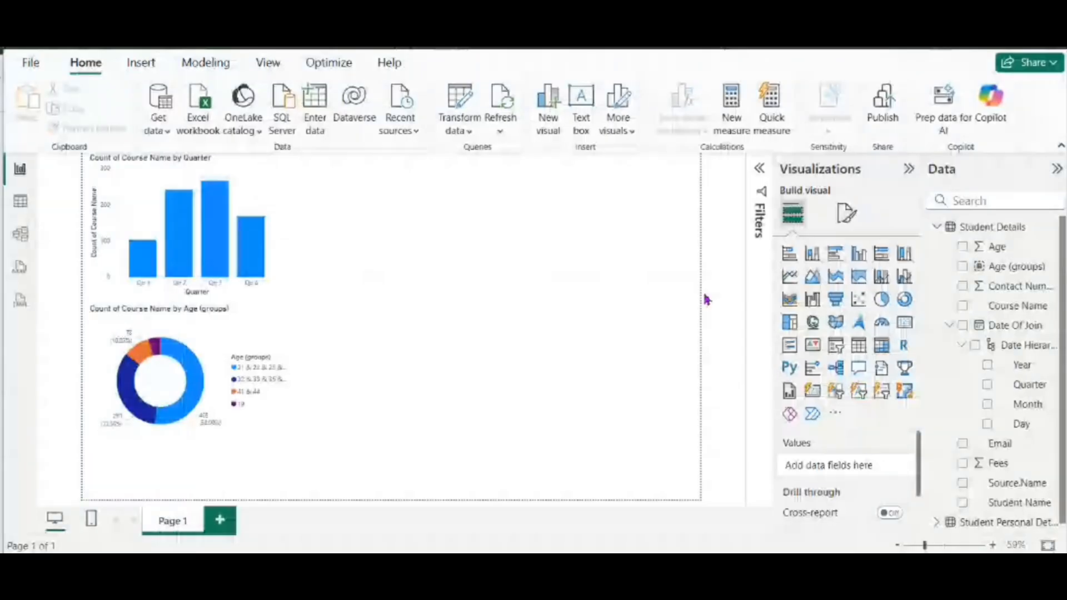
click(834, 256)
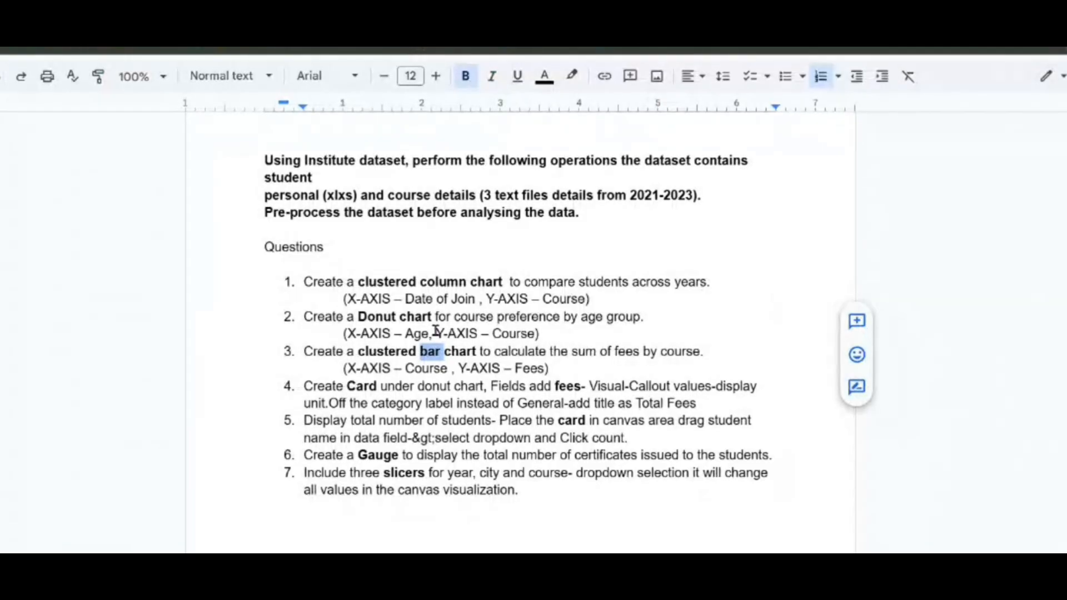
click(419, 371)
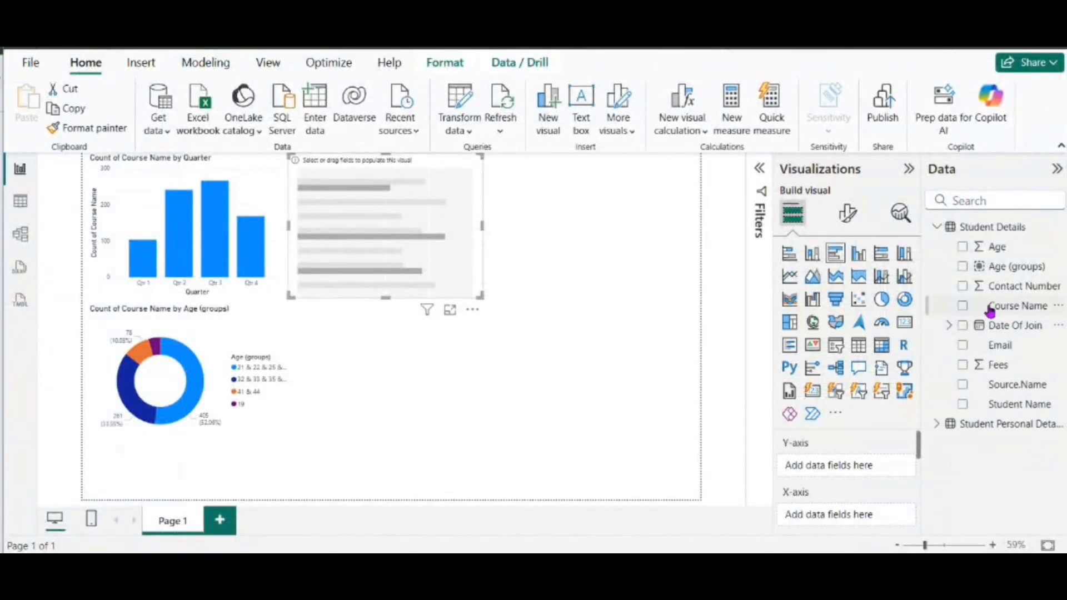
drag(990, 310, 867, 467)
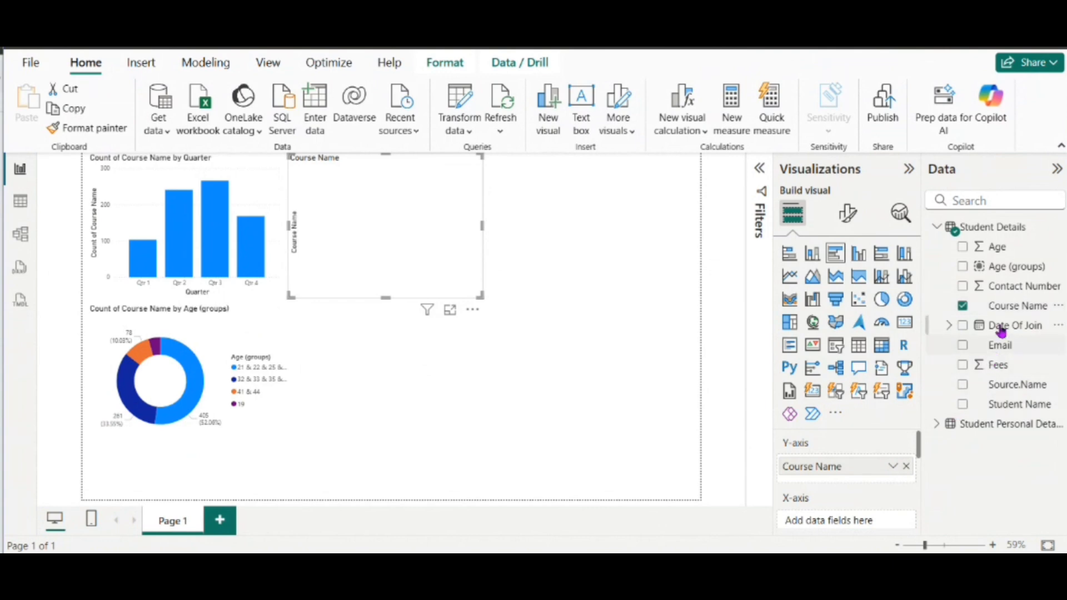
drag(1000, 366, 868, 530)
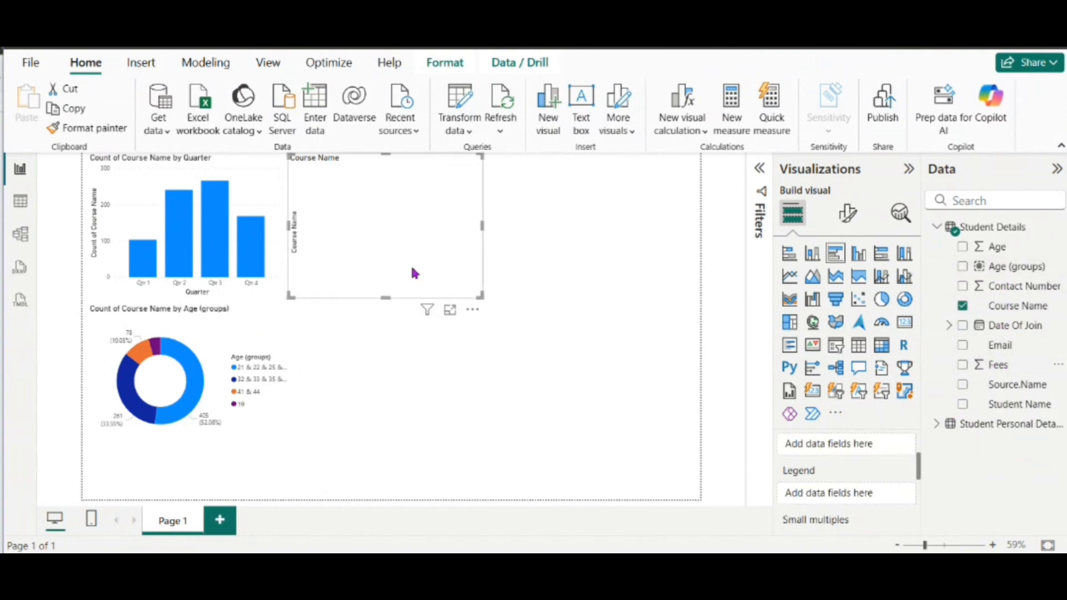
scroll(800, 457, up, 3)
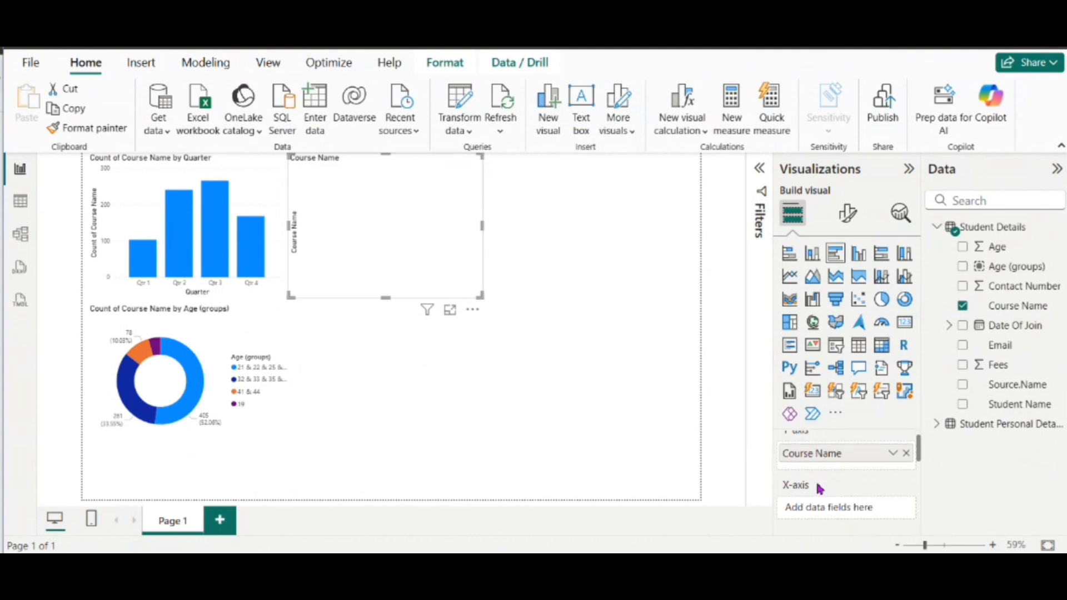
drag(997, 366, 858, 509)
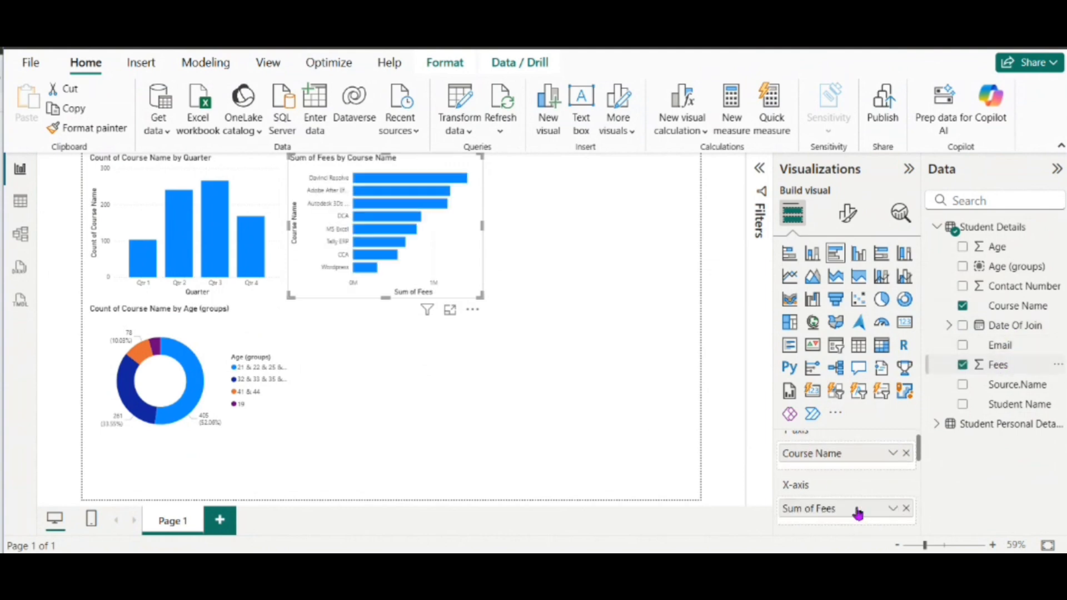
drag(481, 227, 665, 229)
click(417, 466)
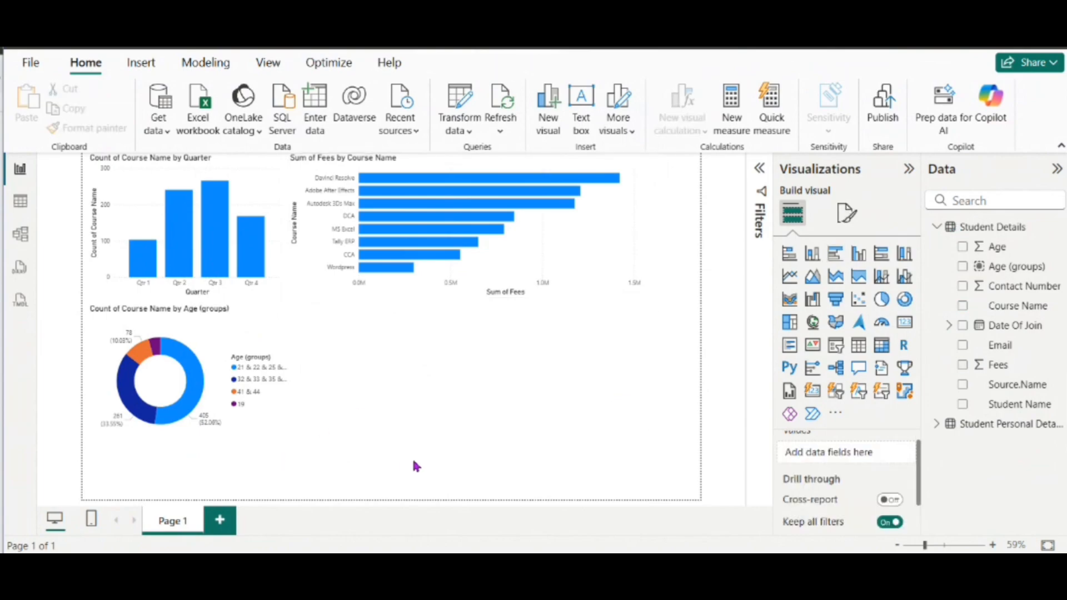
Step: Add a card showing the sum of Fees and narrow it to about half its width
key(alt+Tab)
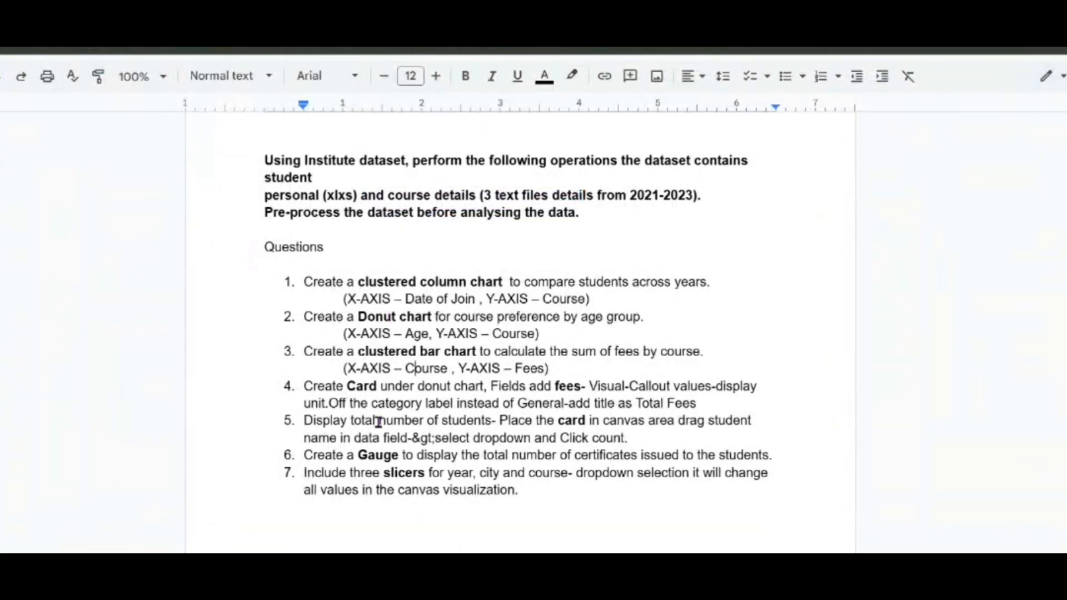
double_click(365, 387)
key(alt+Tab)
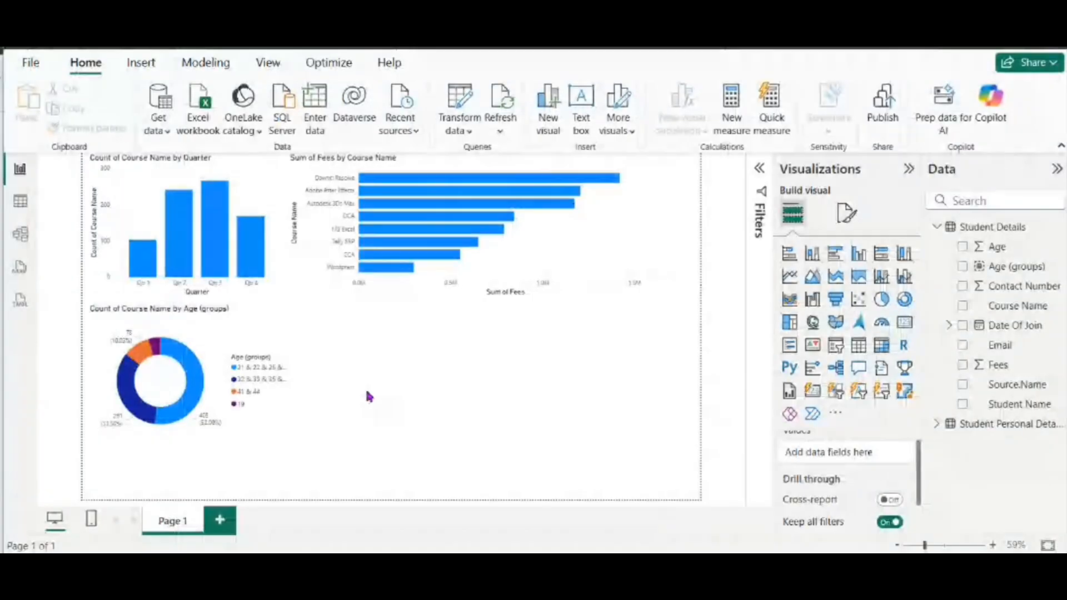
click(904, 324)
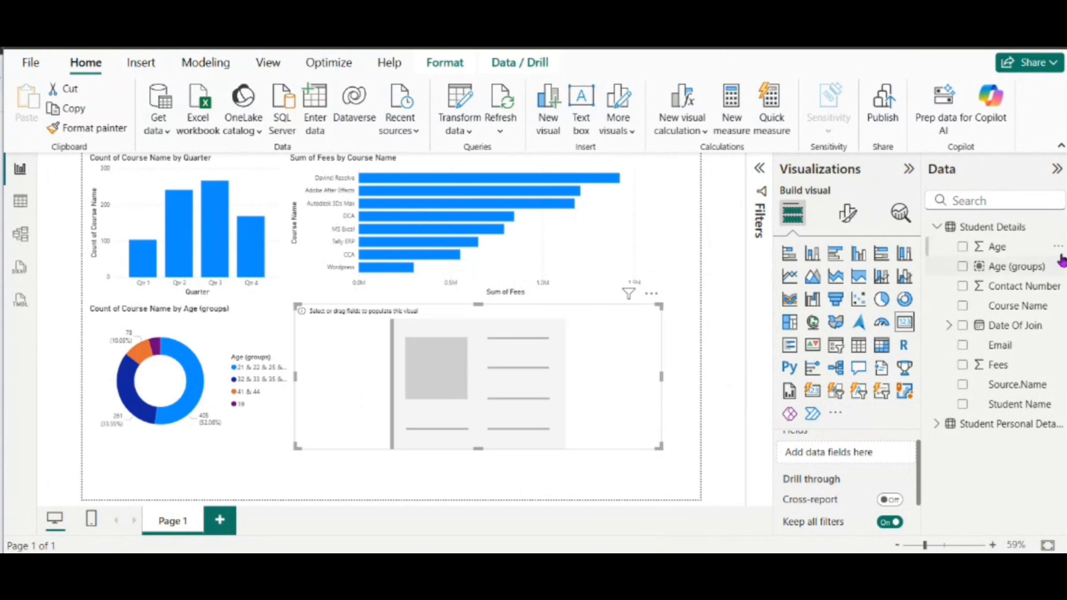
click(962, 365)
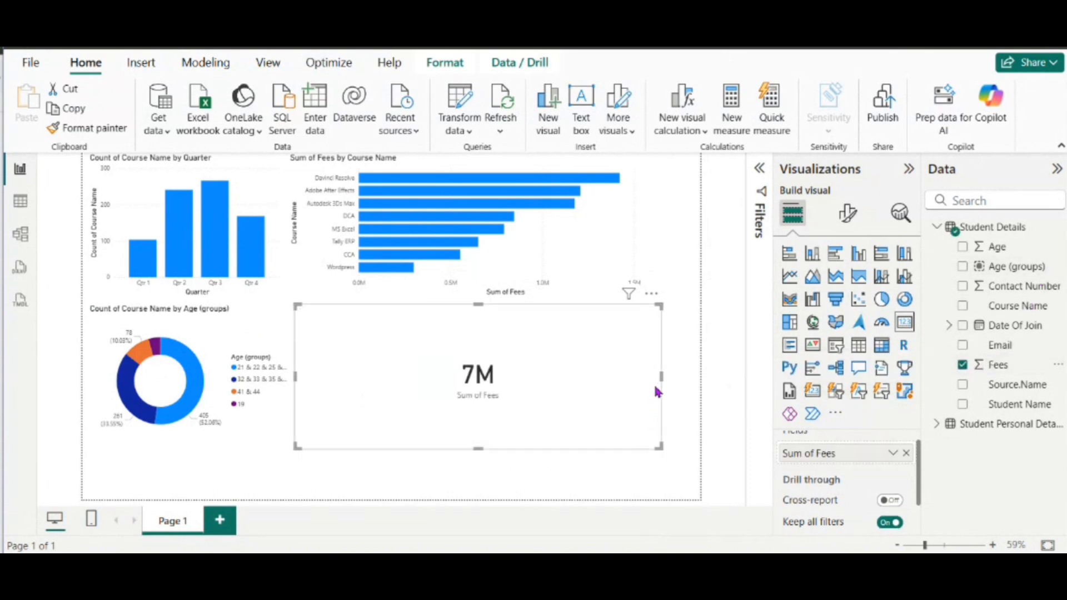
drag(661, 376, 466, 395)
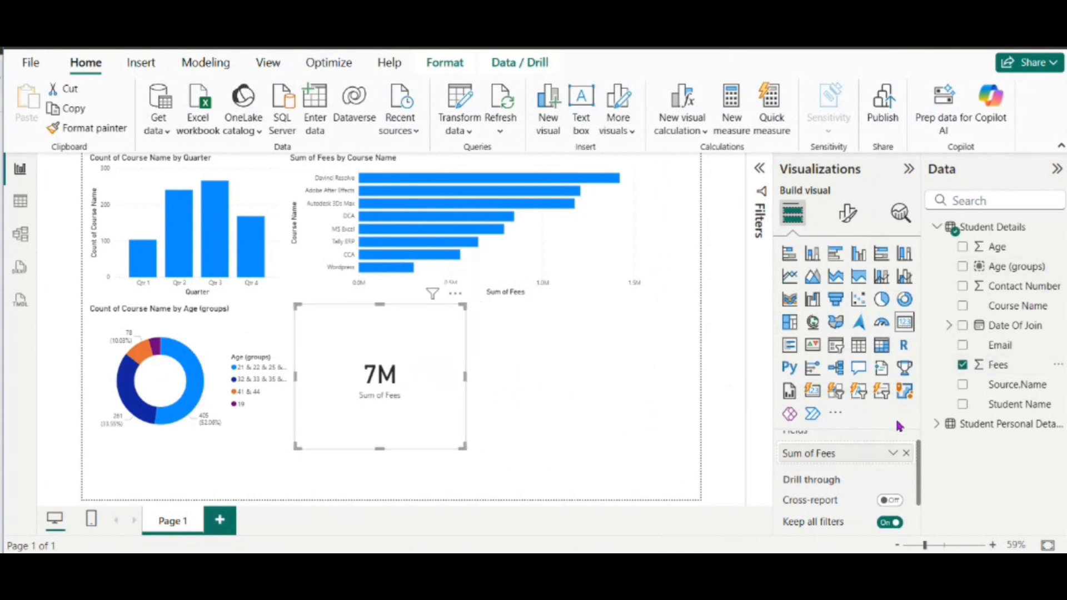
Step: Set the display units of the fees card's callout value to Thousands
click(848, 214)
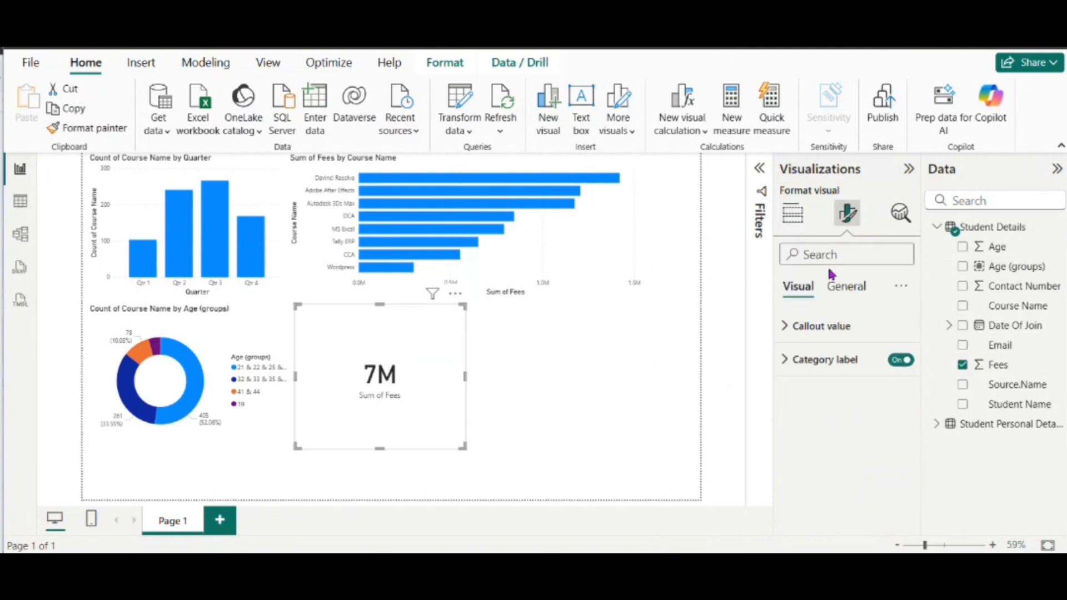
click(838, 326)
scroll(846, 461, down, 1)
scroll(846, 460, down, 2)
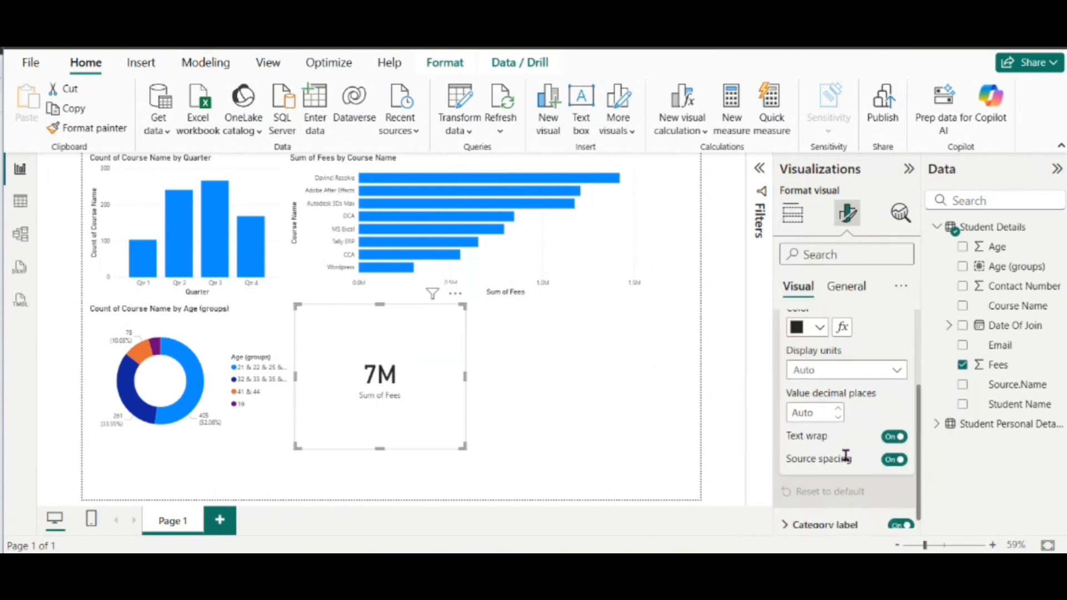
click(850, 372)
click(841, 433)
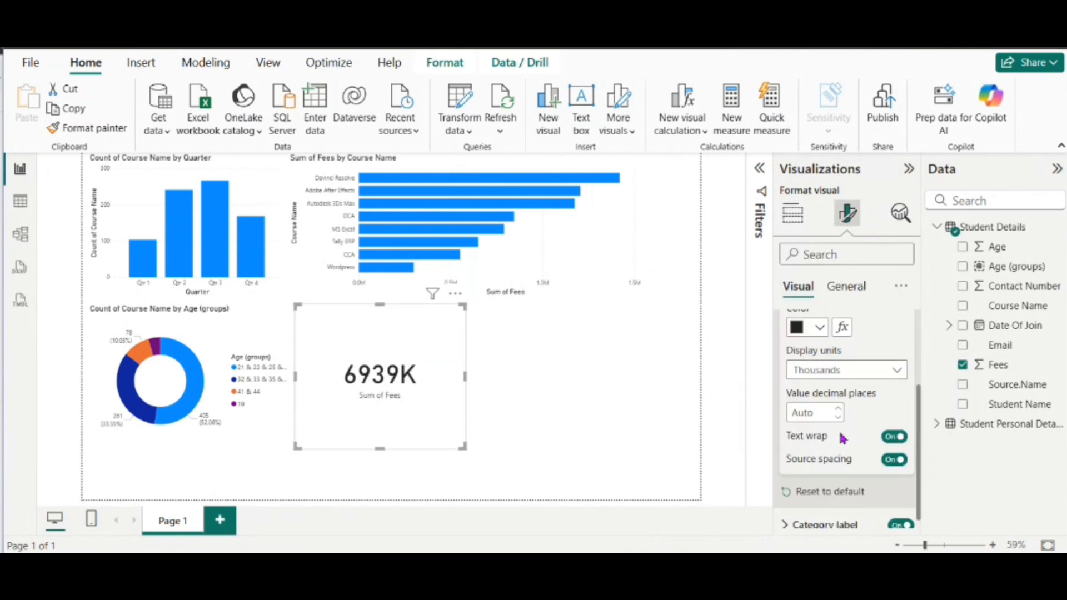
Step: Turn on the fees card's title and set its text to Total Fees
click(845, 299)
click(828, 345)
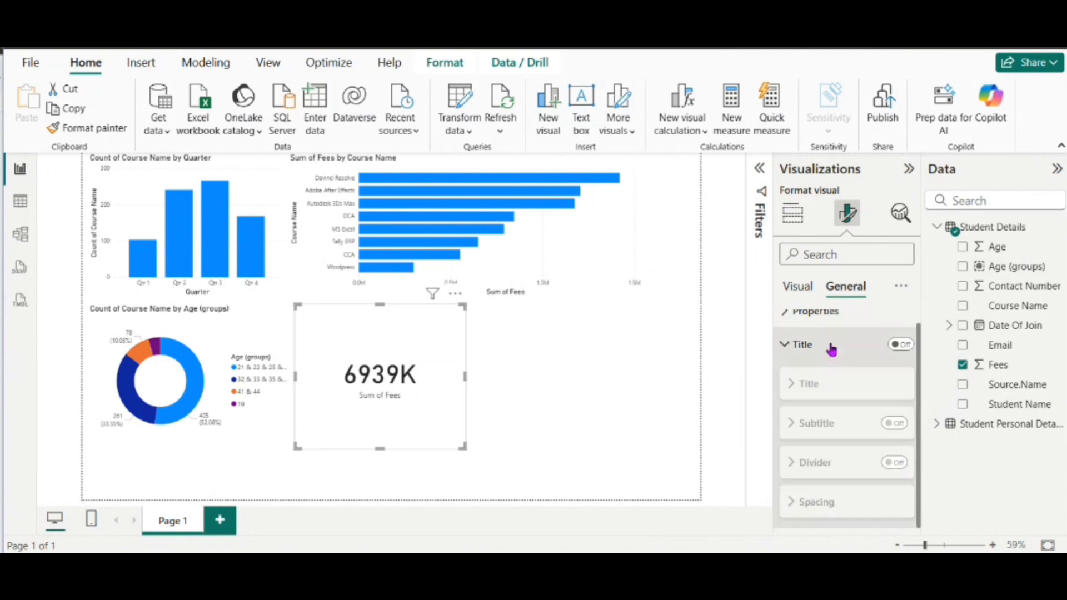
click(899, 347)
click(820, 426)
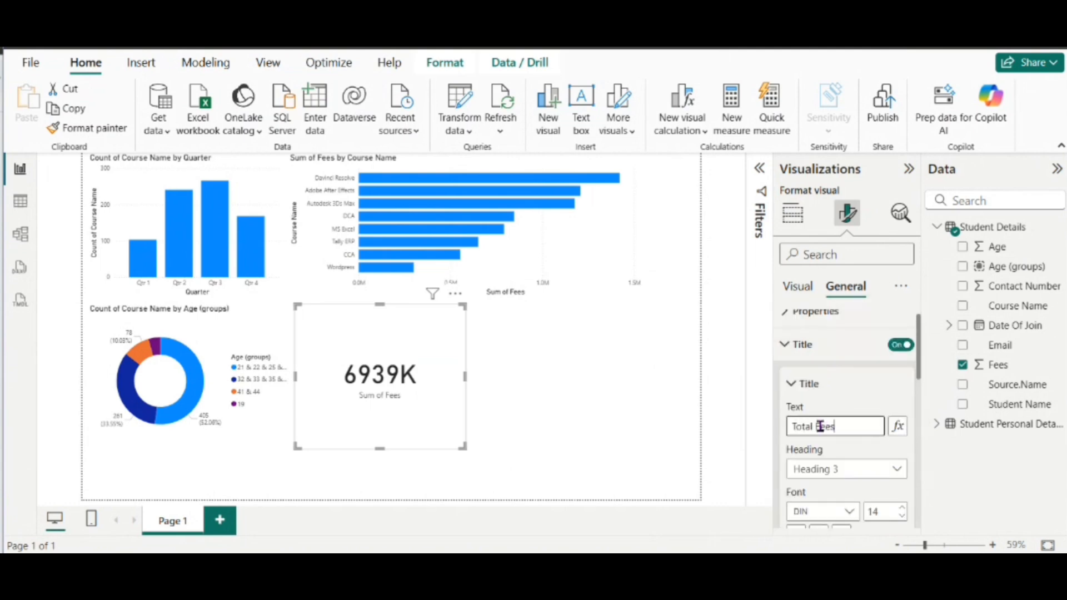
Step: Turn off the fees card's category label, then shrink the card and place it directly under the donut chart
click(800, 289)
click(796, 309)
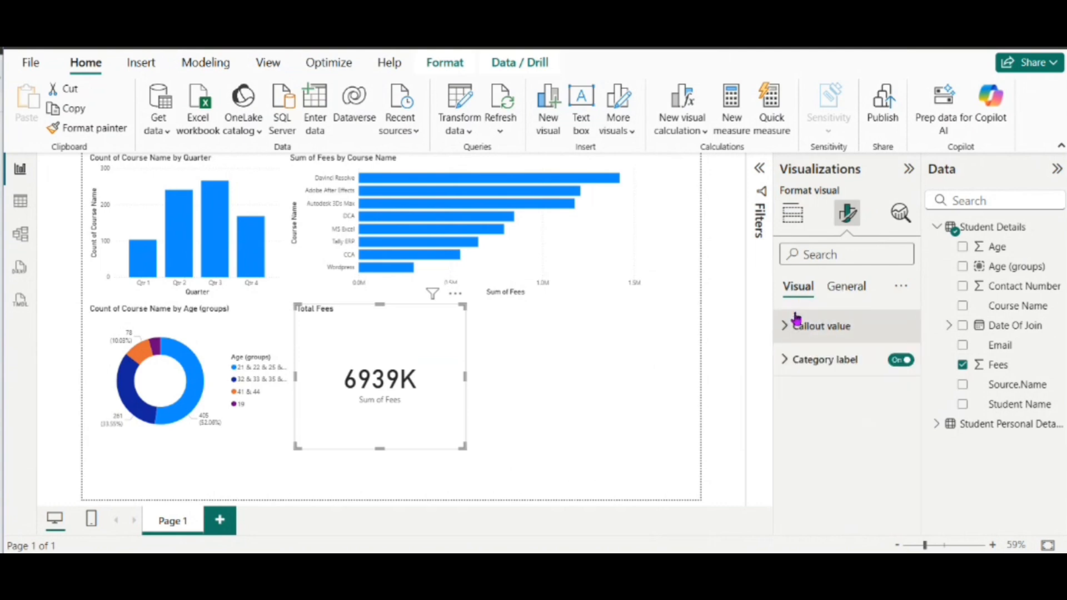
click(900, 359)
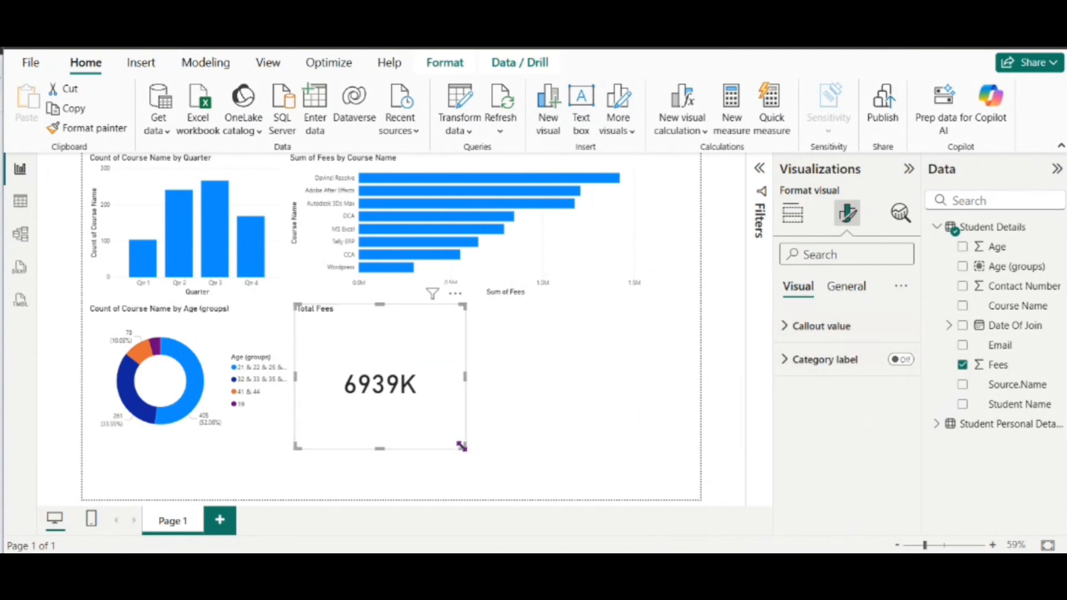
drag(461, 445, 223, 482)
click(274, 485)
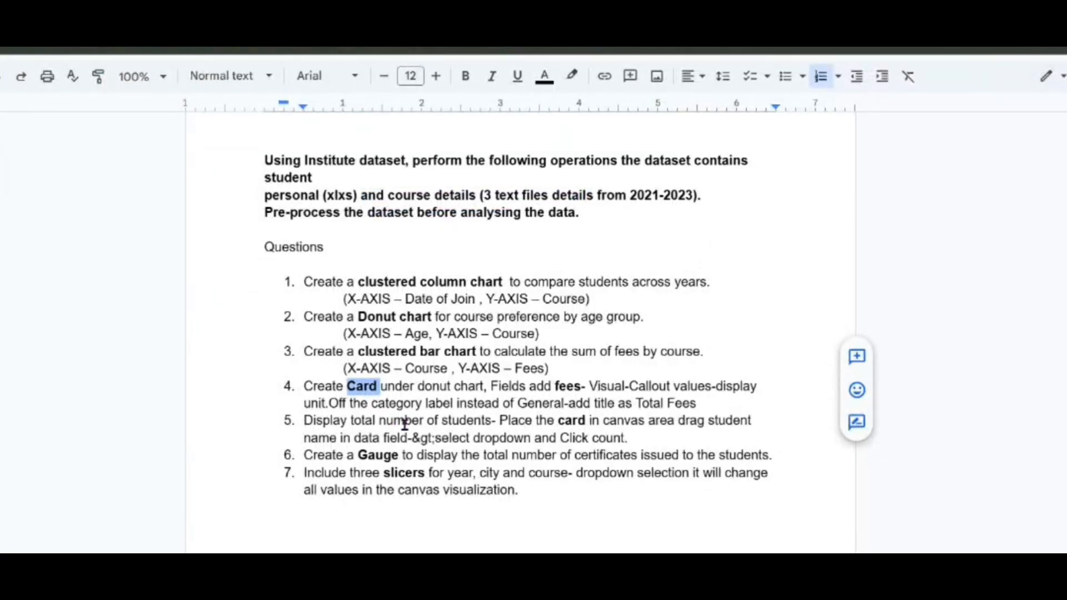
Step: Add a second card with the Student Name field from Student Details and summarize it by Count
click(555, 513)
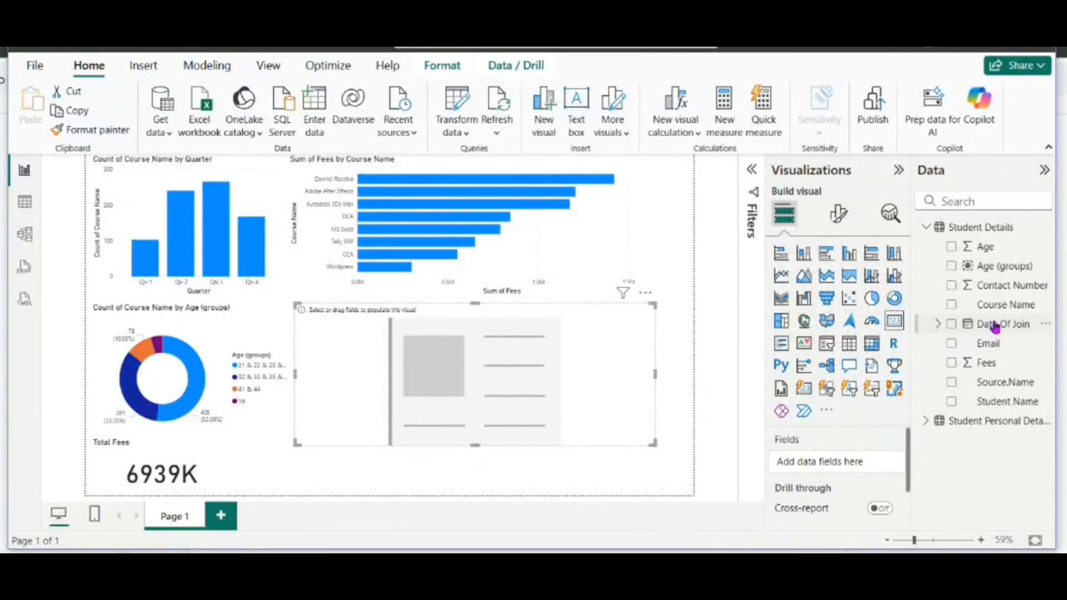
click(985, 407)
drag(986, 407, 851, 466)
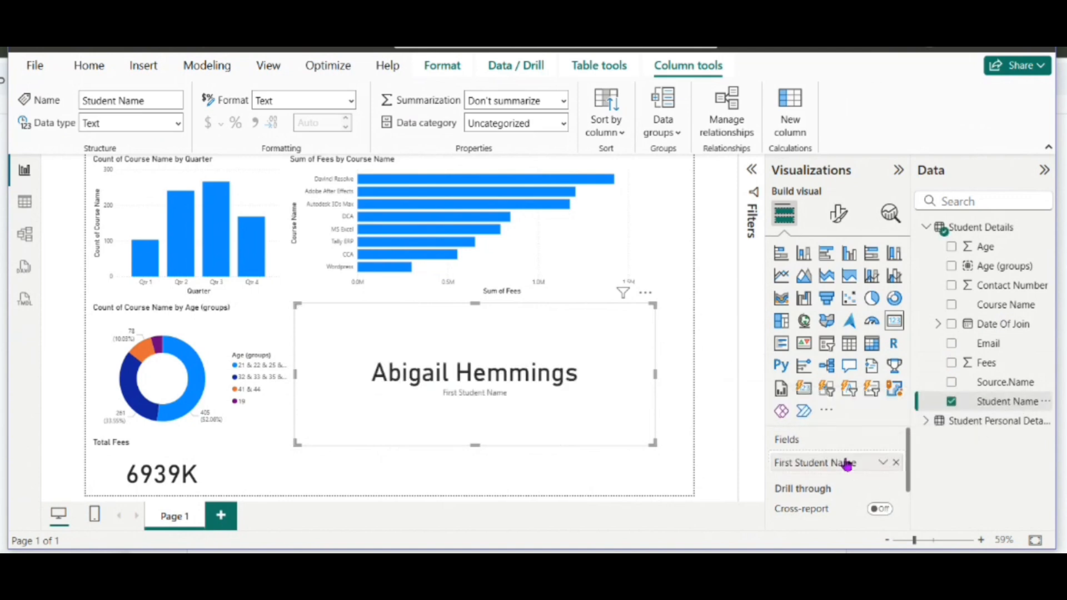
click(882, 463)
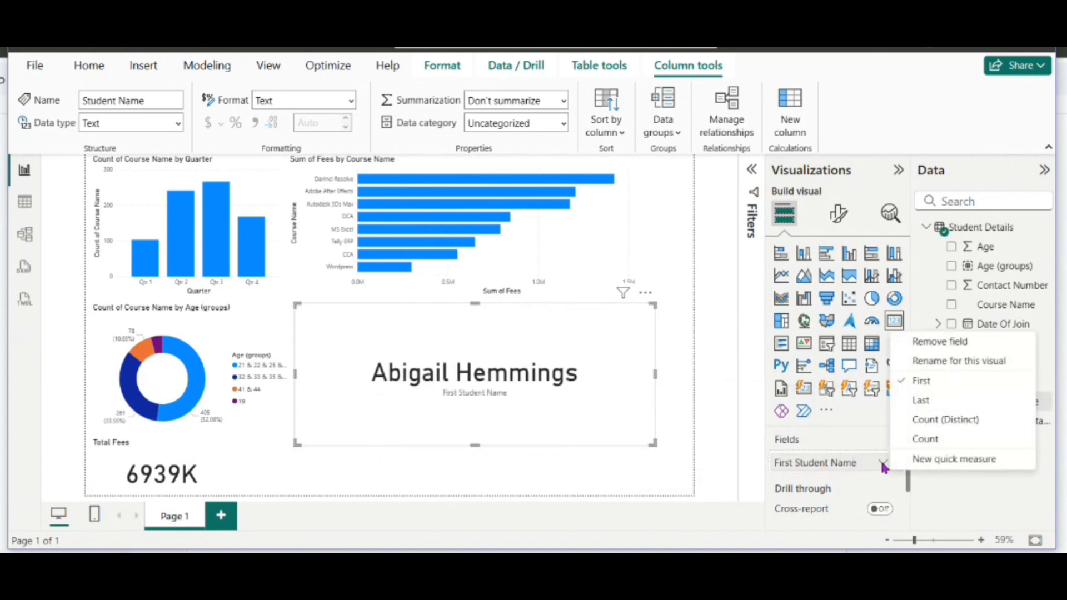
click(907, 440)
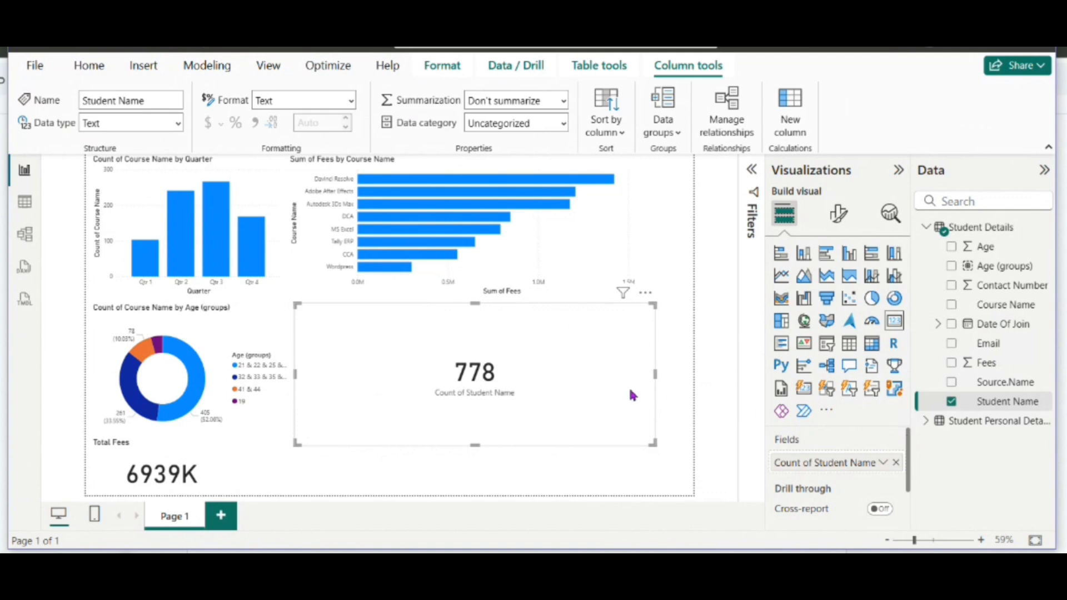
Step: Turn off the category label on the student count card
click(658, 380)
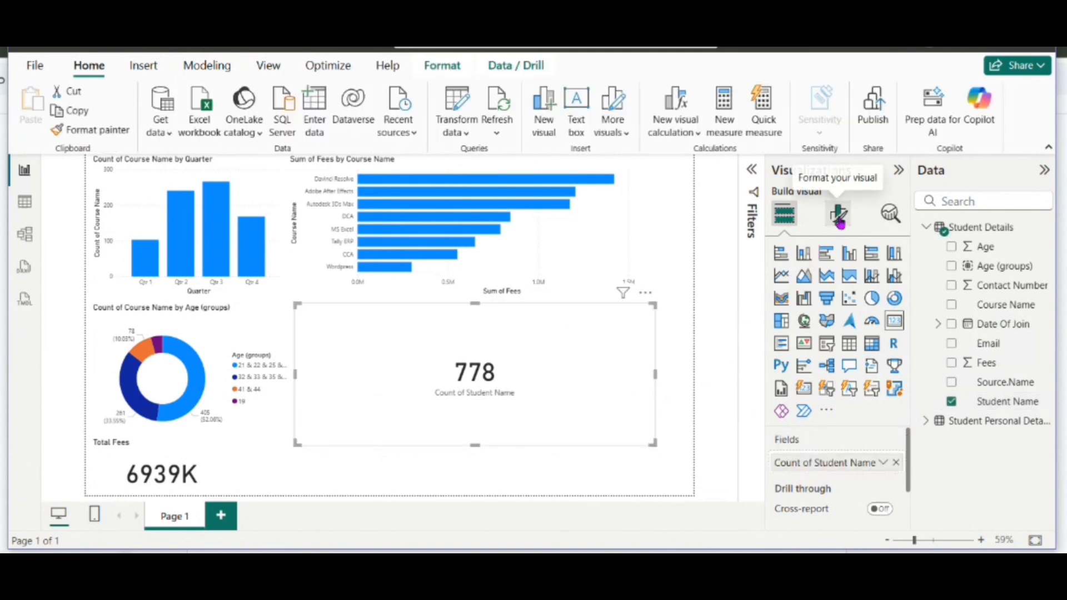
click(838, 218)
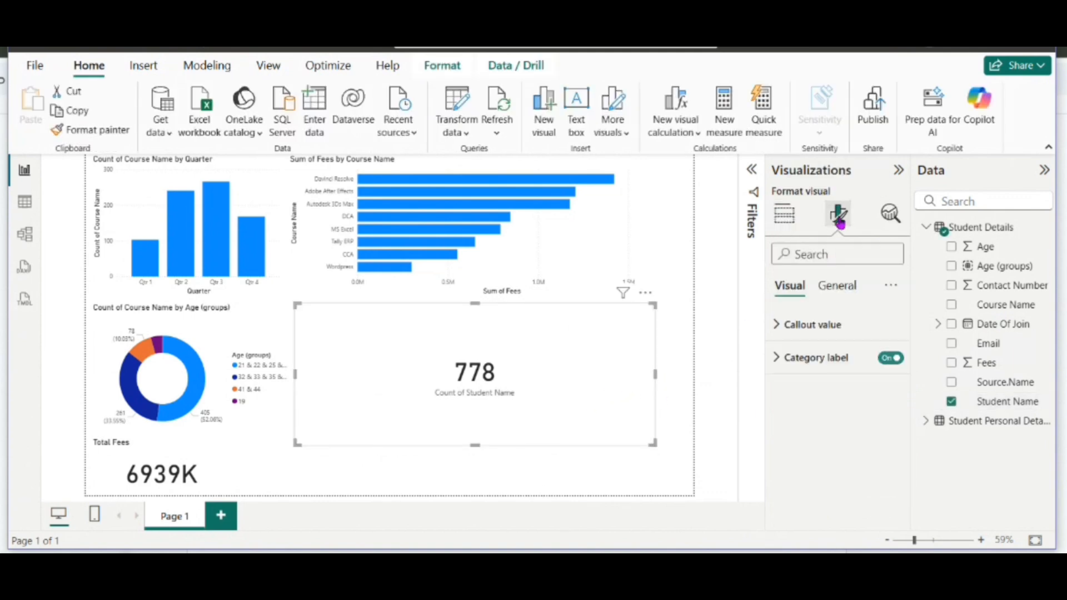
click(889, 357)
Step: Try Thousands as the display units of the student count card's callout value and set them back to Auto
click(812, 324)
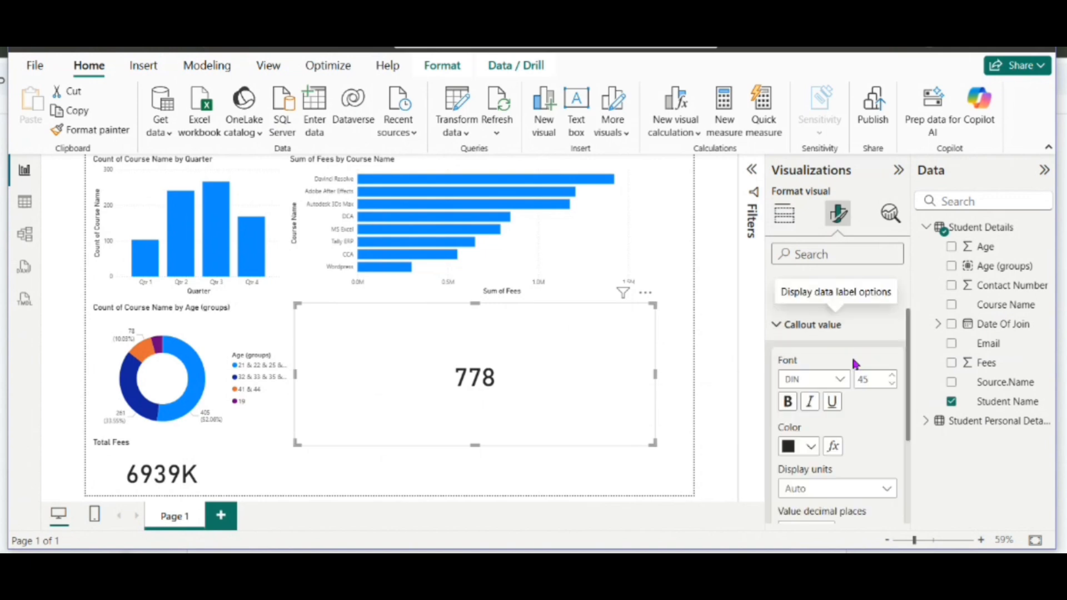
click(837, 490)
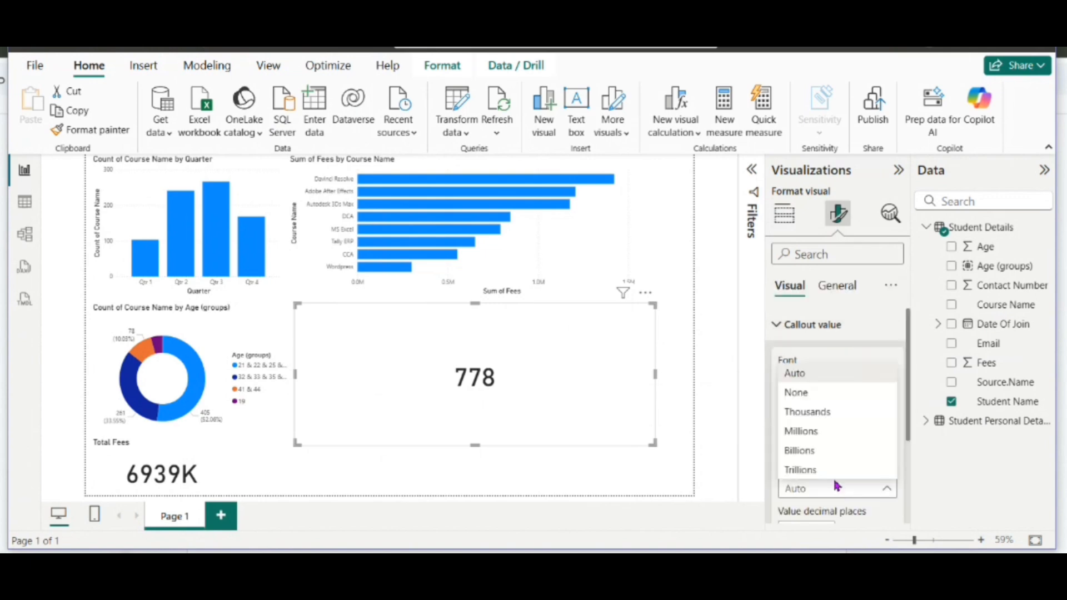
click(819, 412)
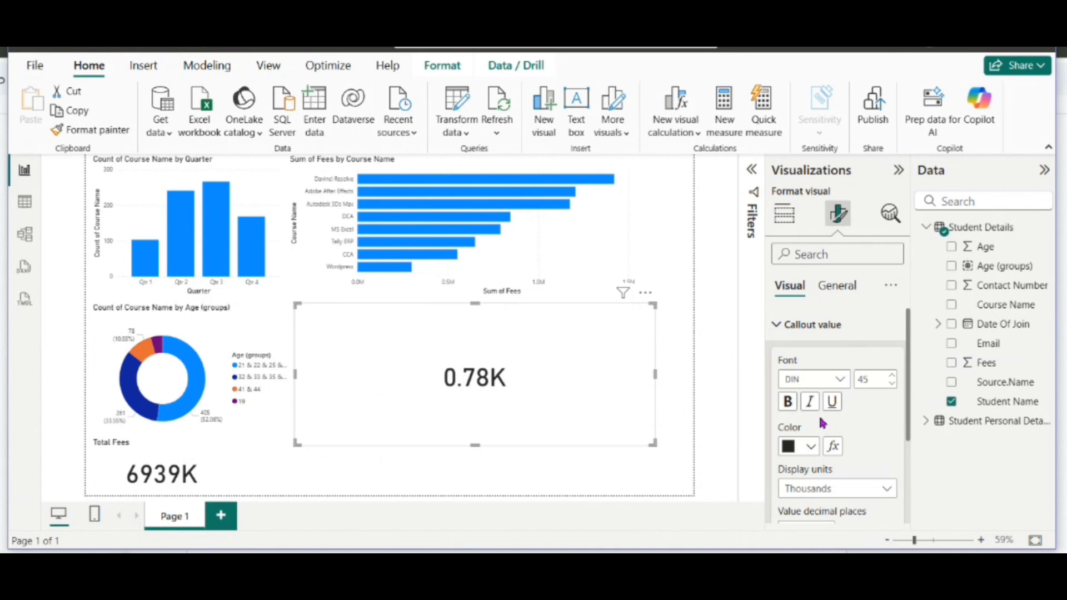
click(827, 489)
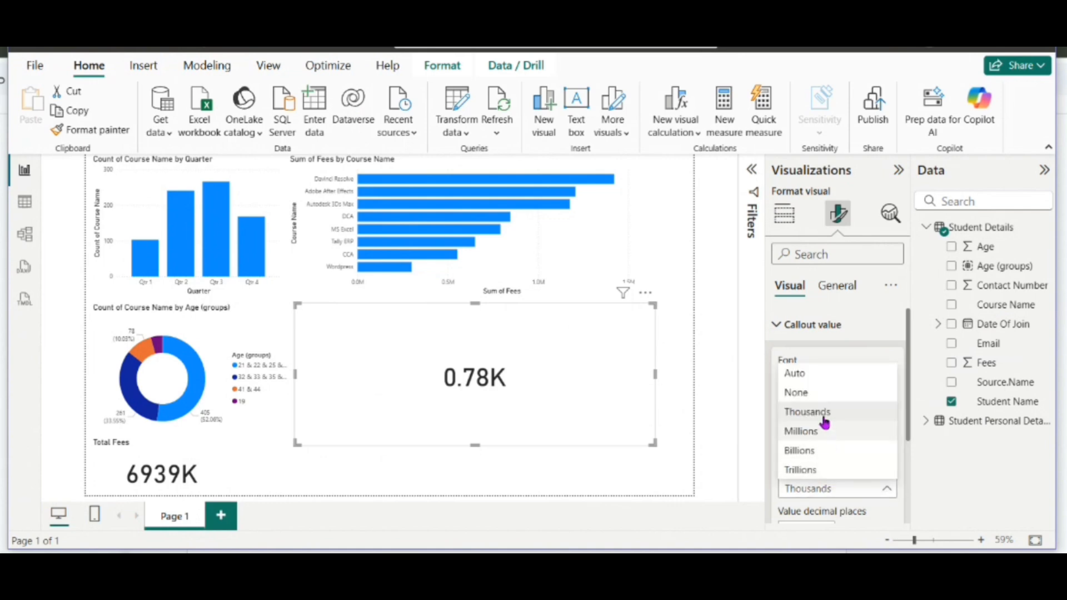
click(810, 373)
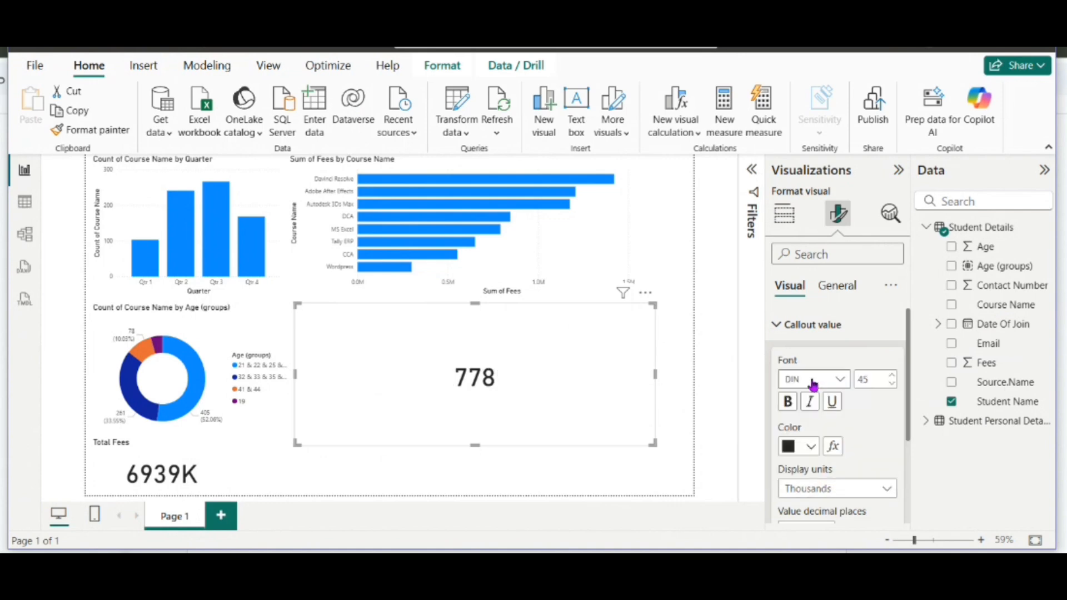
Step: Turn on the student count card's title with the text "Total Number Of Students" and narrow the card to about a third of its width
click(829, 289)
click(891, 358)
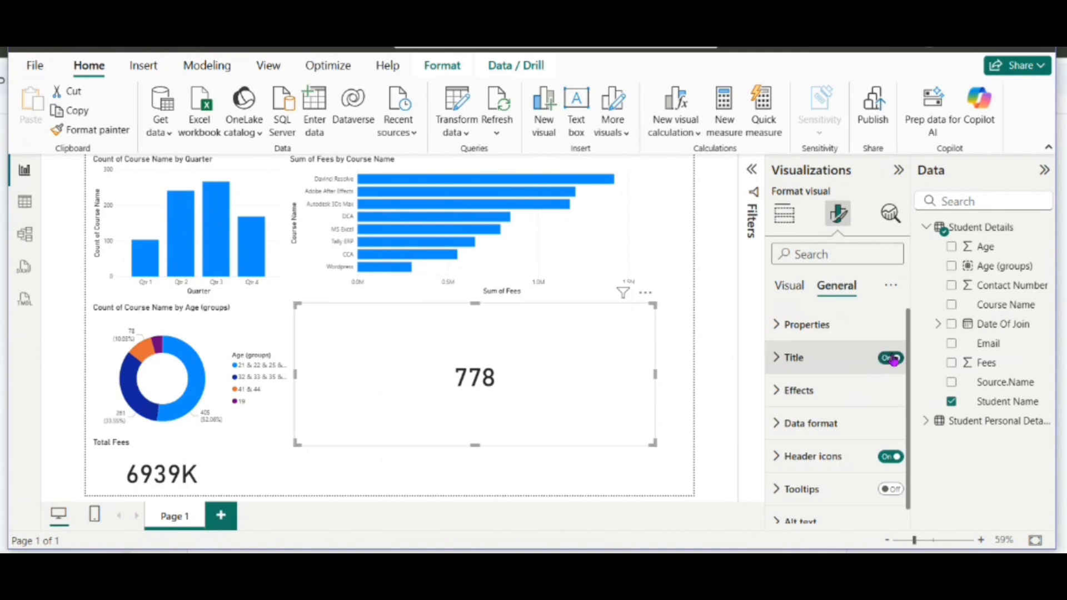
click(824, 360)
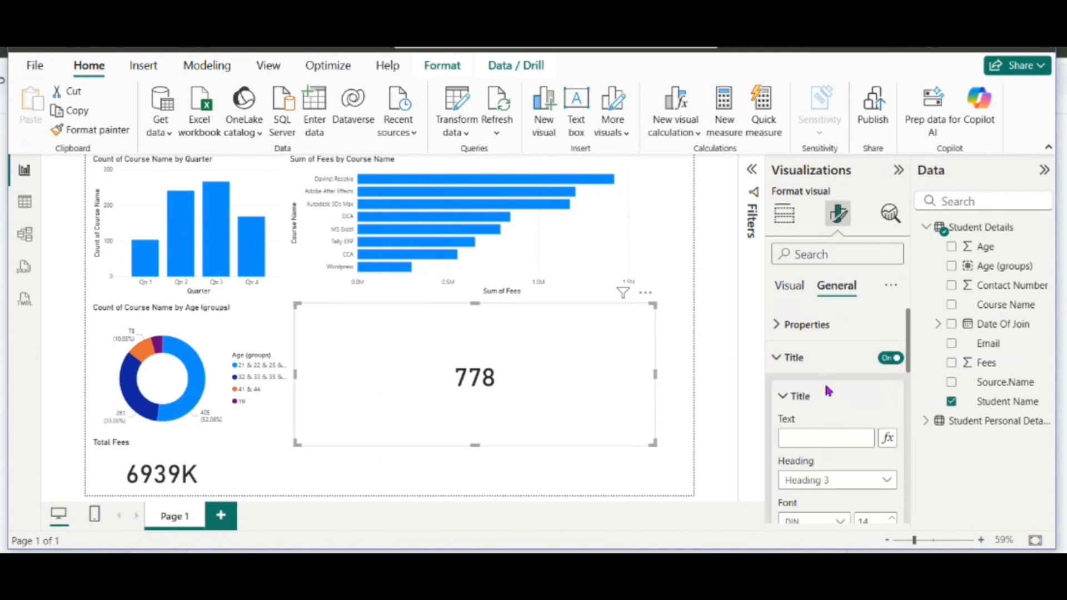
click(821, 431)
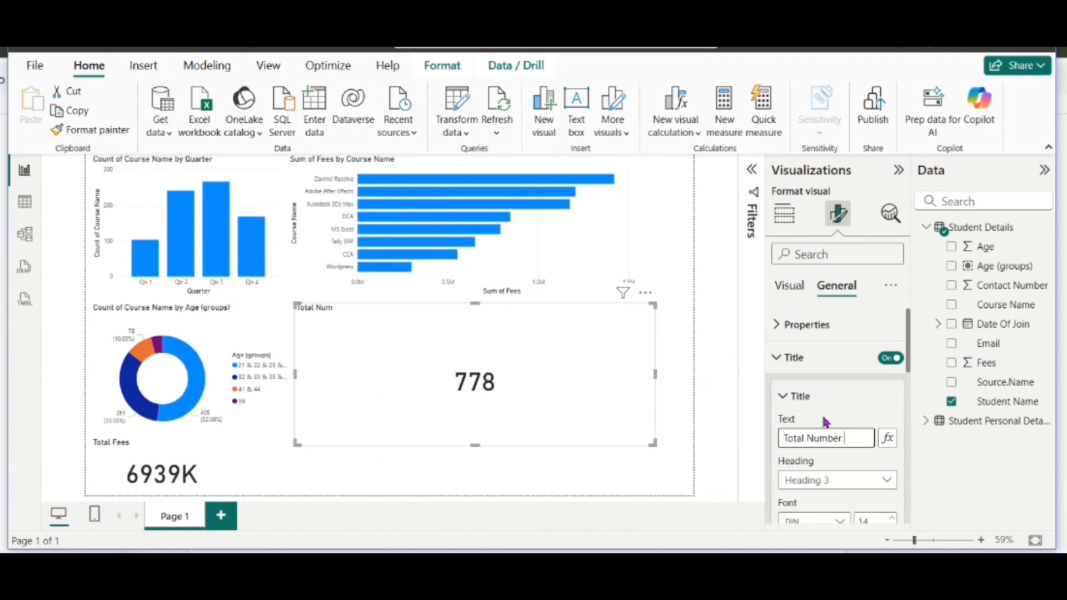
text(tudents)
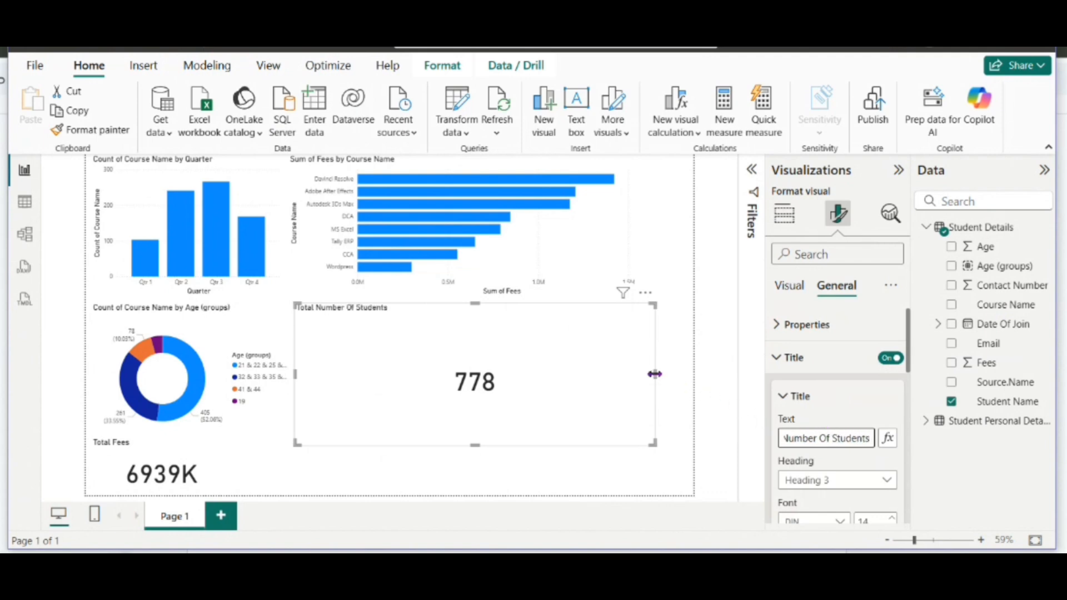
drag(639, 376, 408, 368)
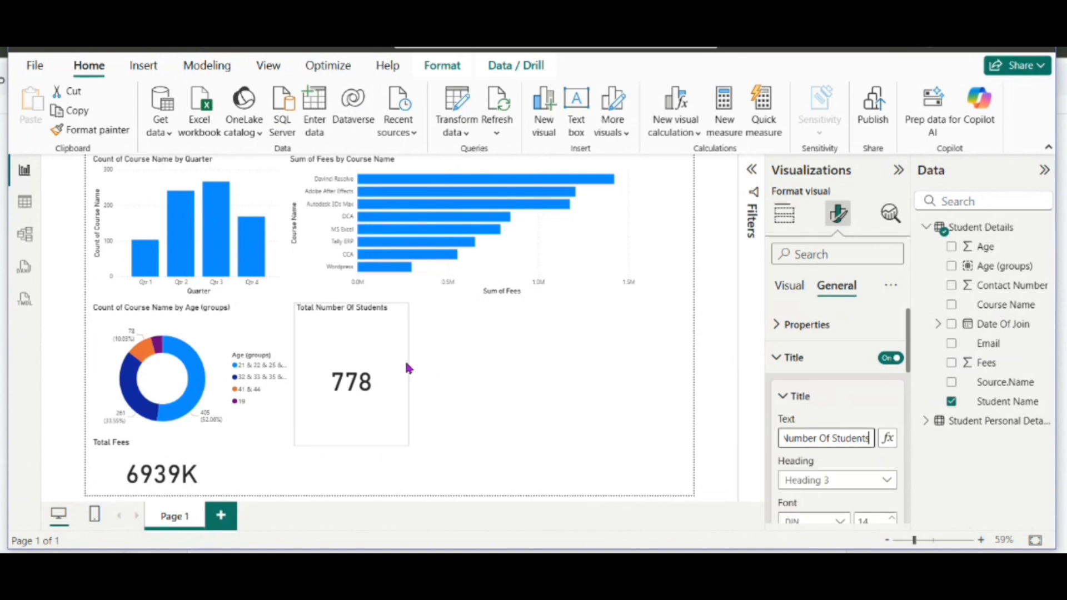
click(457, 387)
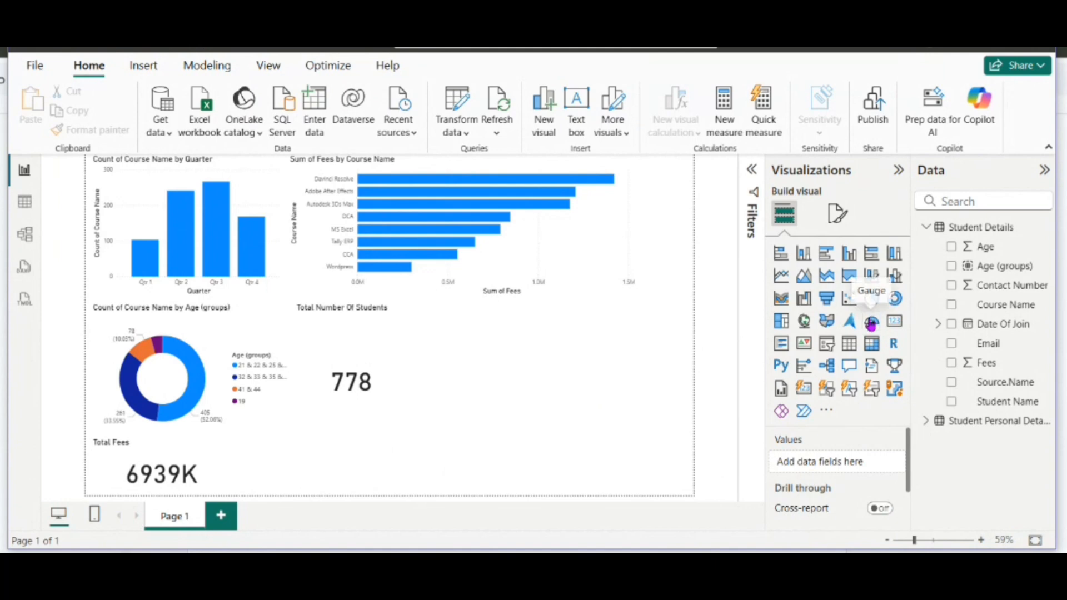
Step: Add a gauge with the Issued Certificate field from the Student Personal Details table as its value
click(871, 322)
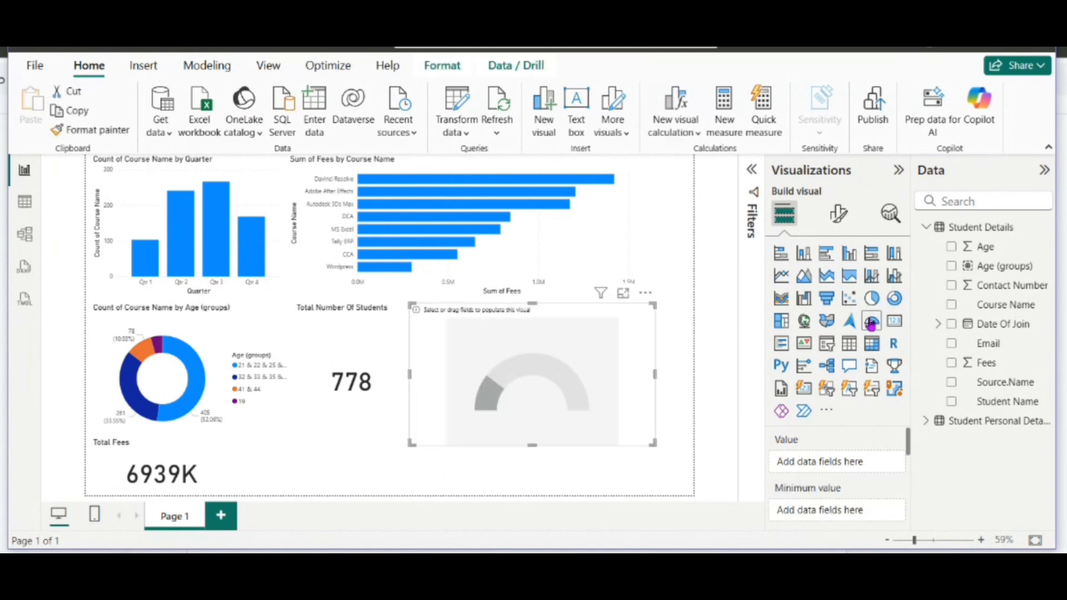
click(928, 425)
scroll(934, 435, down, 1)
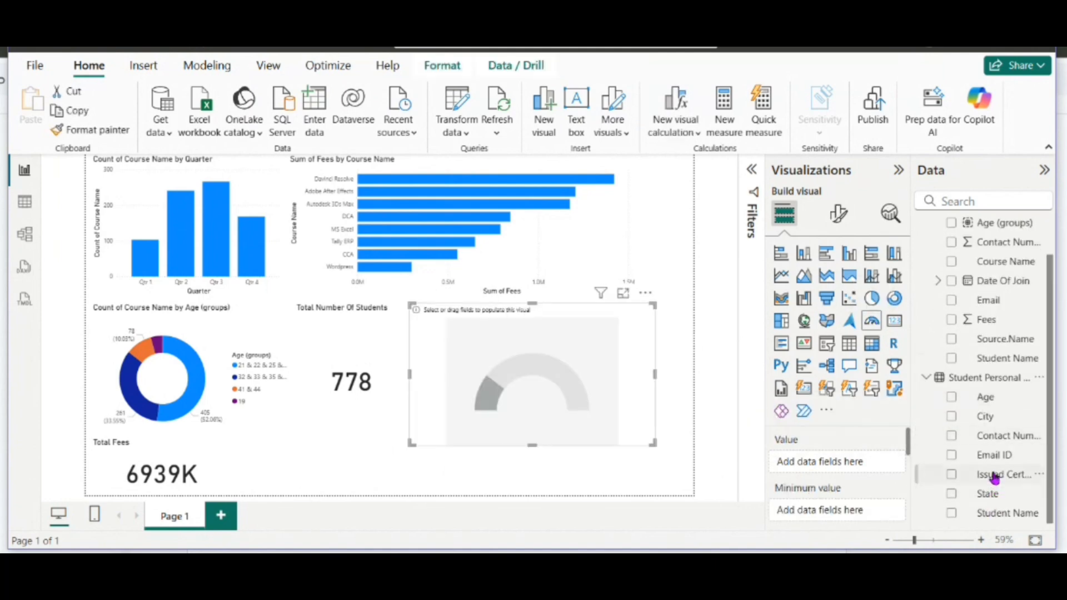
drag(994, 476, 860, 464)
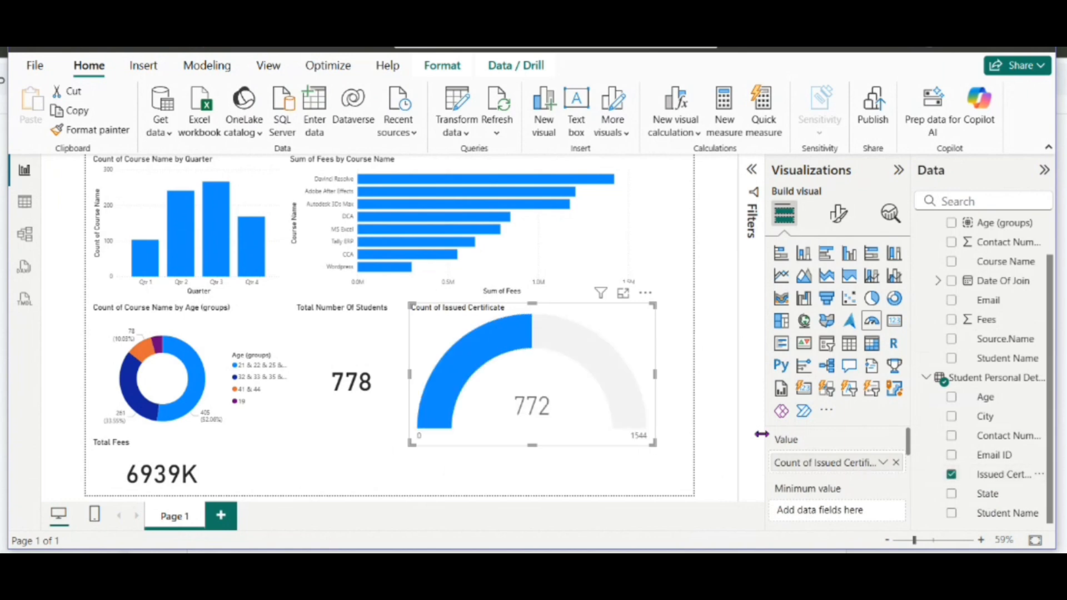
Step: Shorten the gauge's title text to "Issued Certificate"
click(838, 215)
click(836, 285)
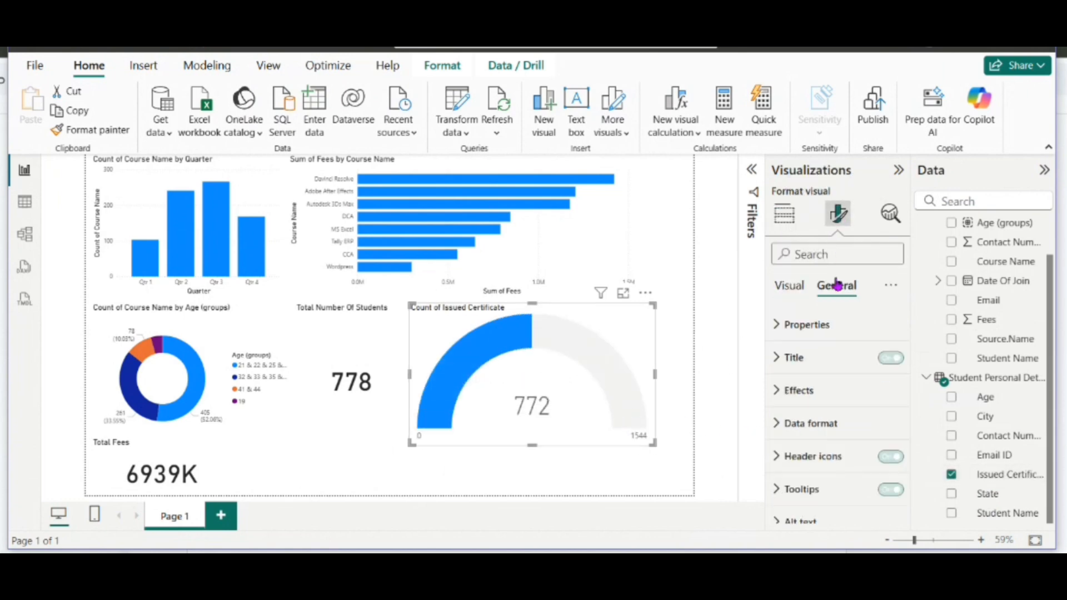
click(851, 369)
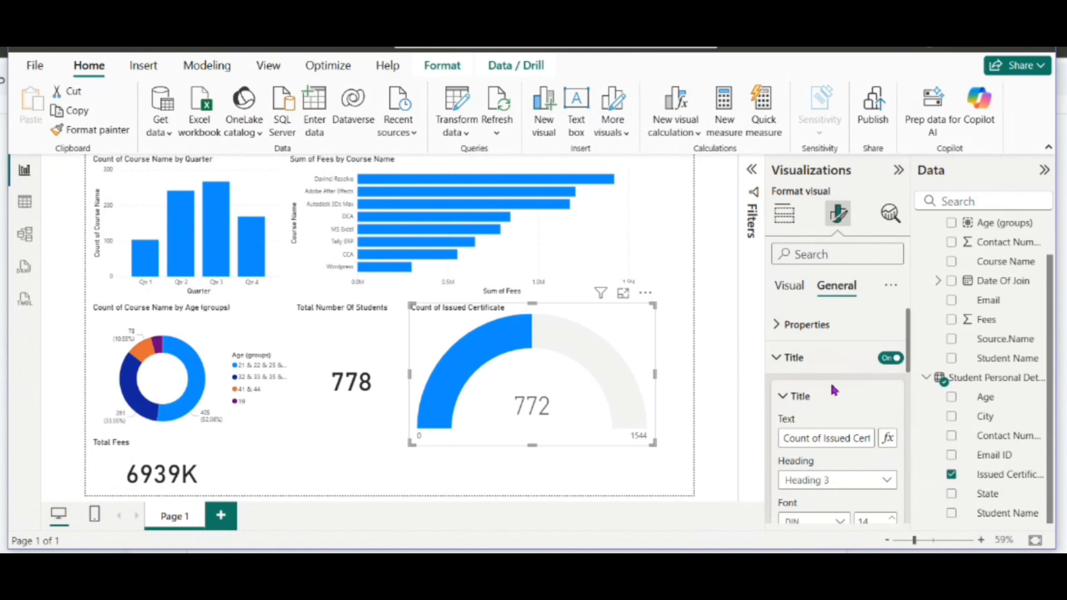
click(823, 438)
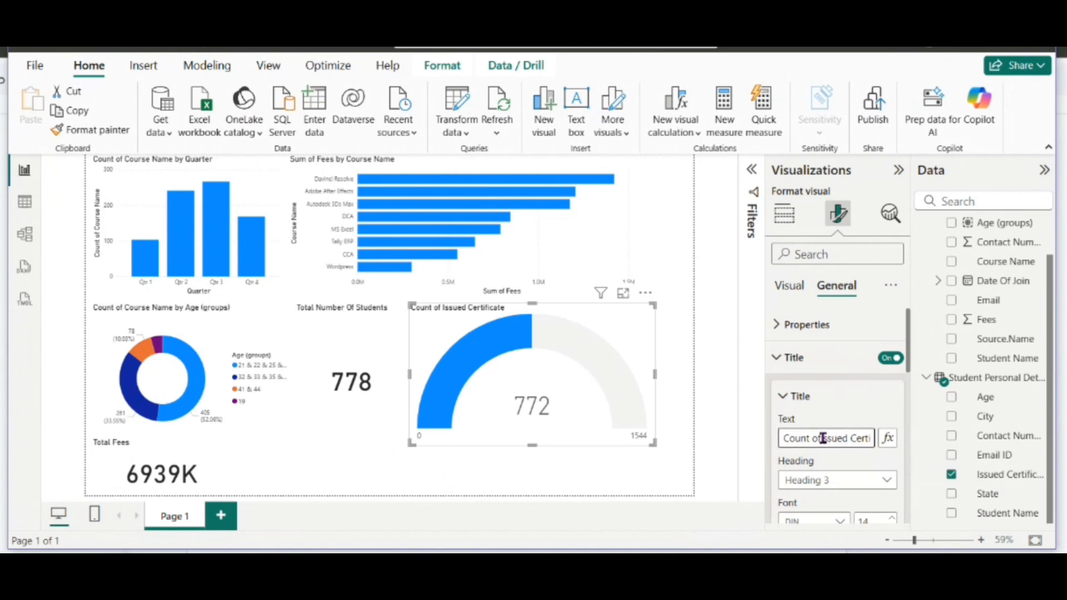
key(BackSpace)
key(BackSpace)
key(BackSpace)
key(BackSpace)
key(BackSpace)
key(BackSpace)
key(BackSpace)
key(BackSpace)
key(BackSpace)
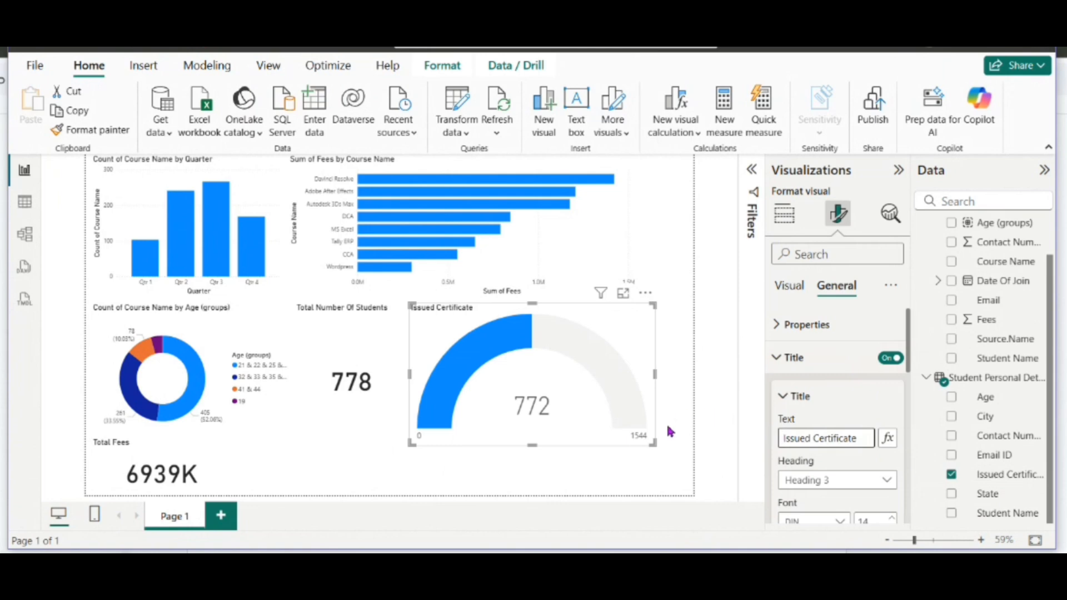
click(669, 449)
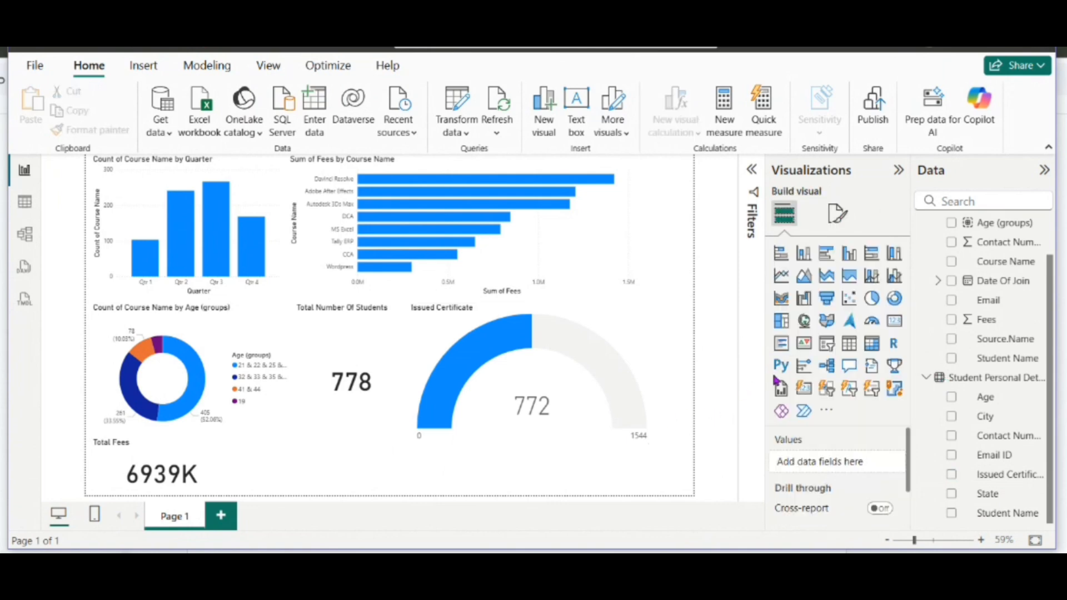
Step: Check the slicer requirement in the Google Docs assignment, return to Power BI and add a slicer with the Year level of Date Of Join
key(alt+Tab)
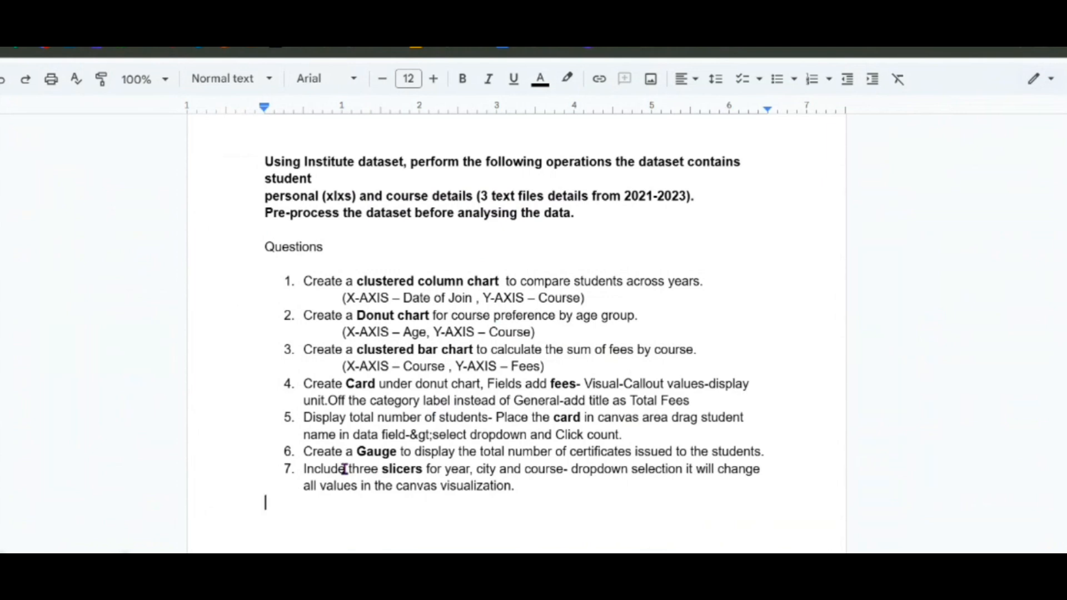
drag(346, 469, 565, 473)
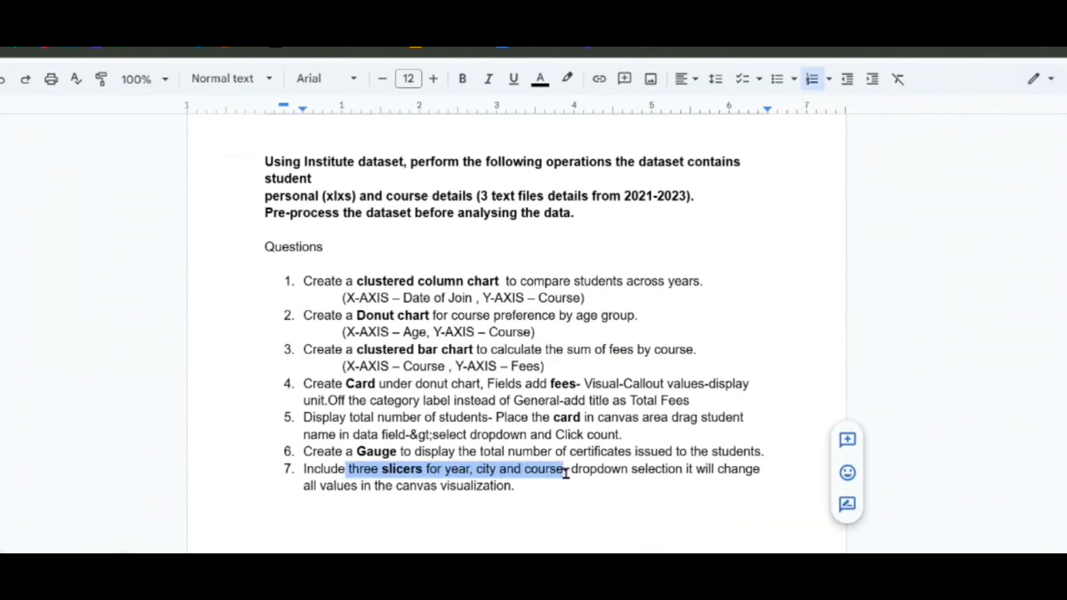
key(alt+Tab)
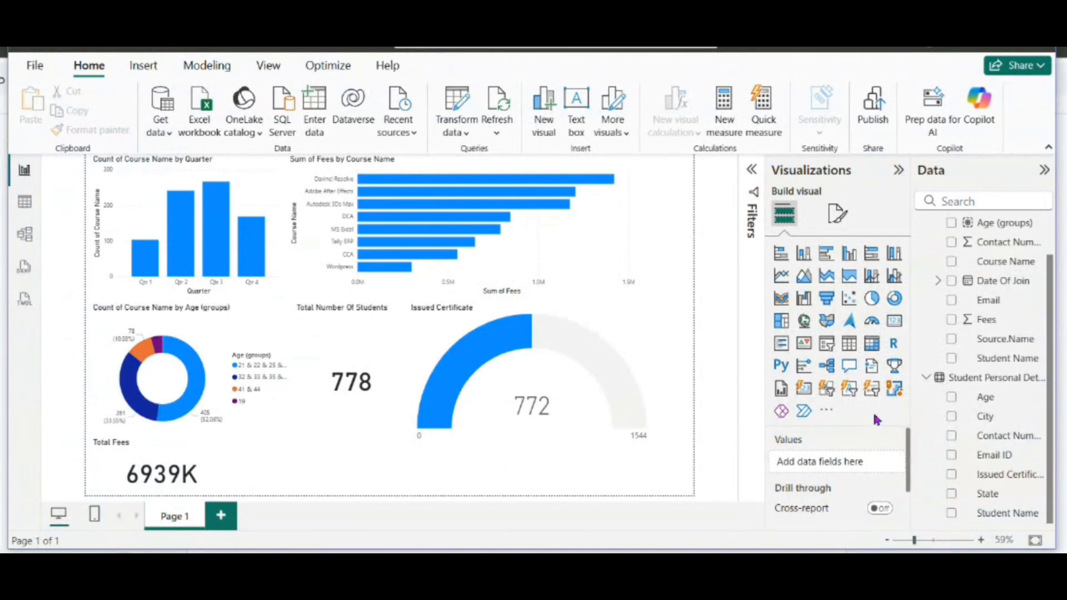
click(827, 344)
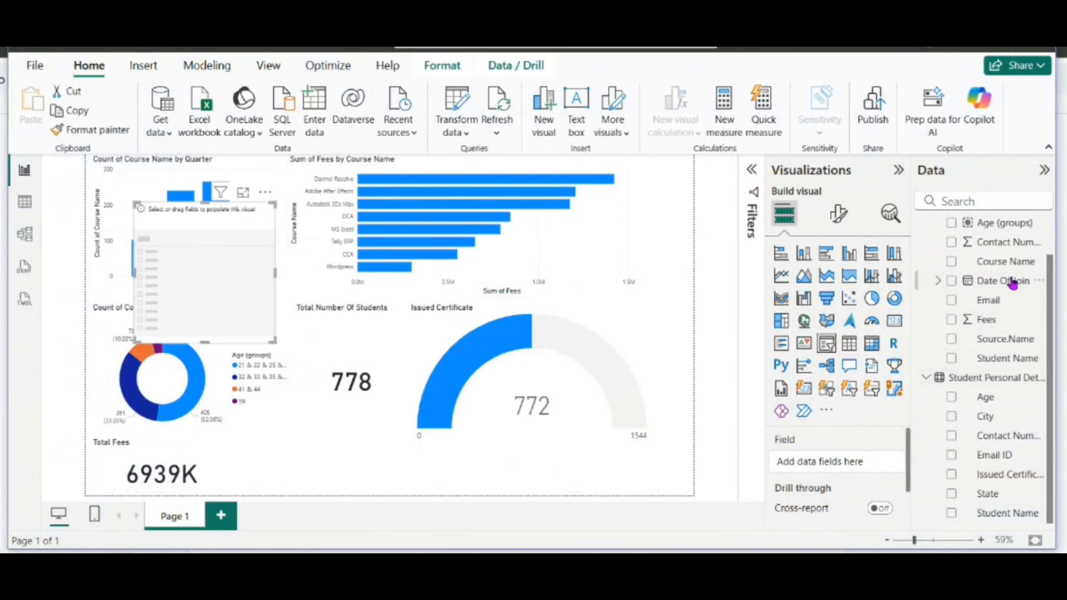
click(938, 281)
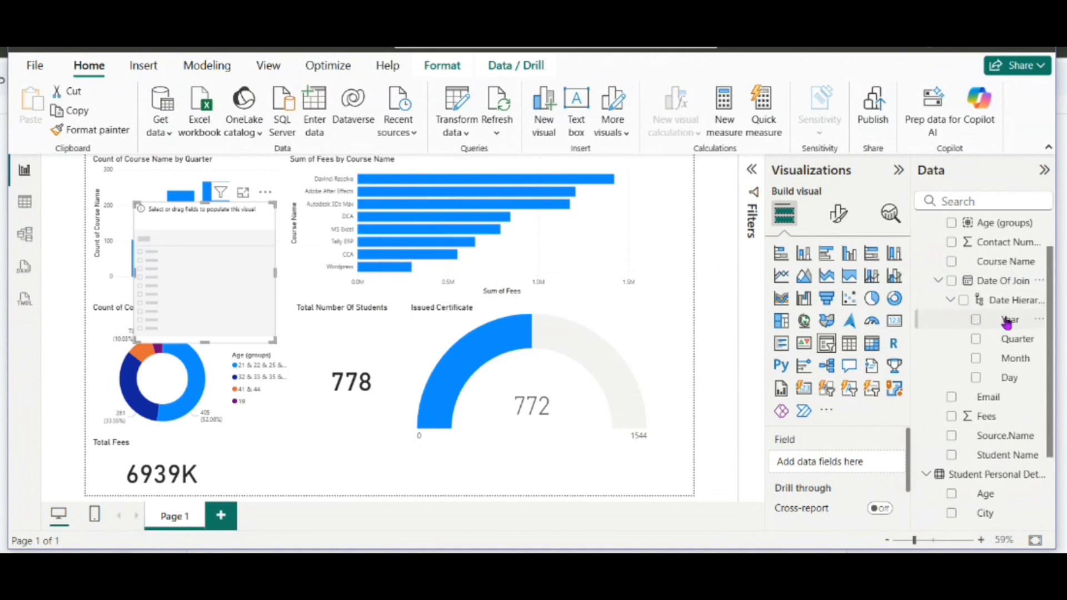
drag(1006, 319, 862, 465)
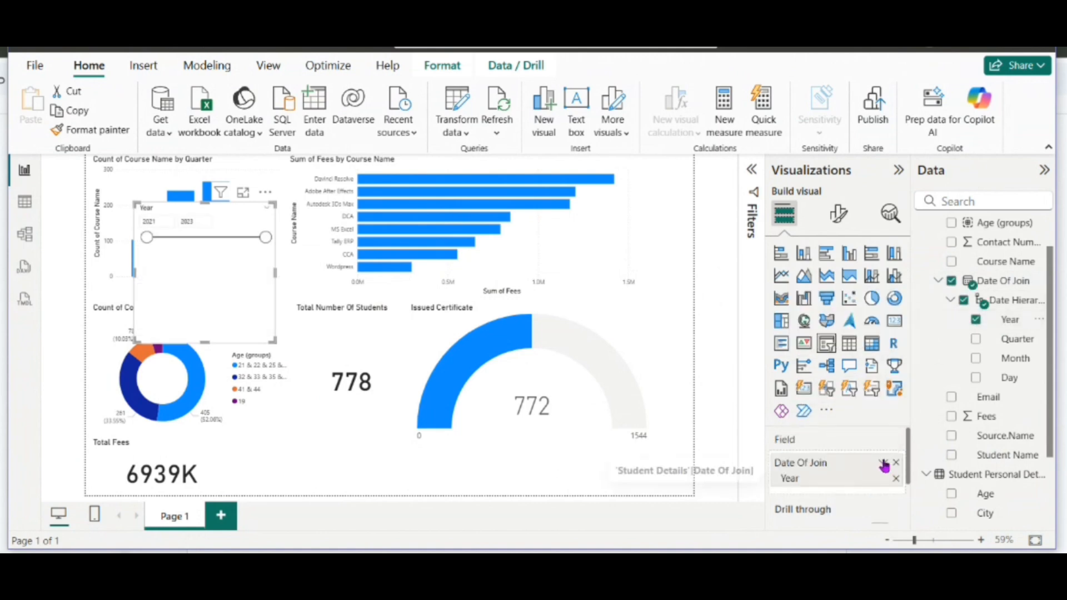
Step: Set the Year slicer's style to Dropdown, then shorten it and place it beside the Total Fees card
click(835, 217)
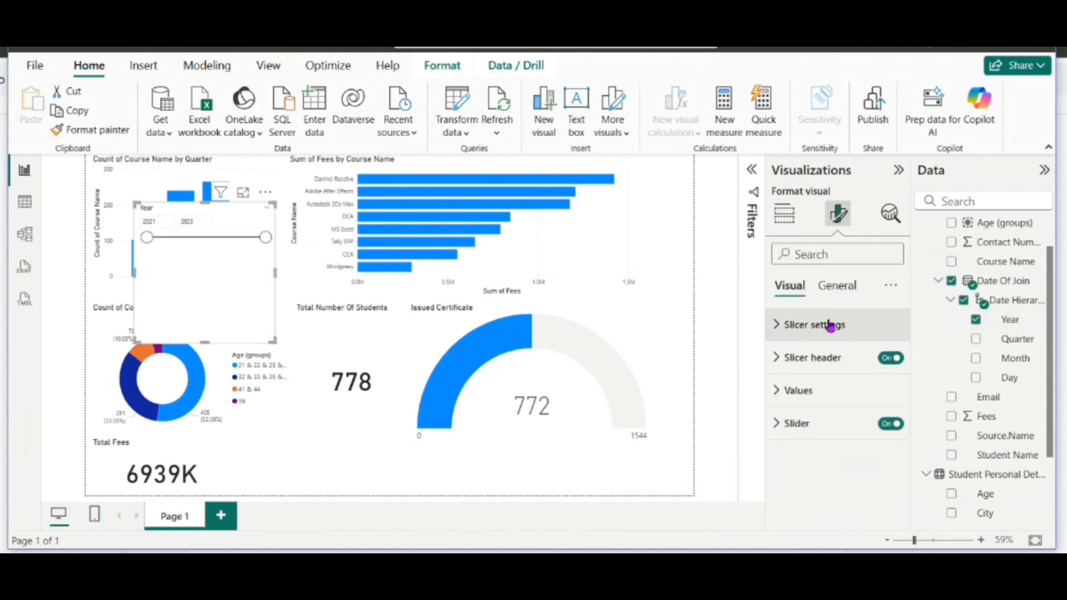
click(827, 325)
click(828, 406)
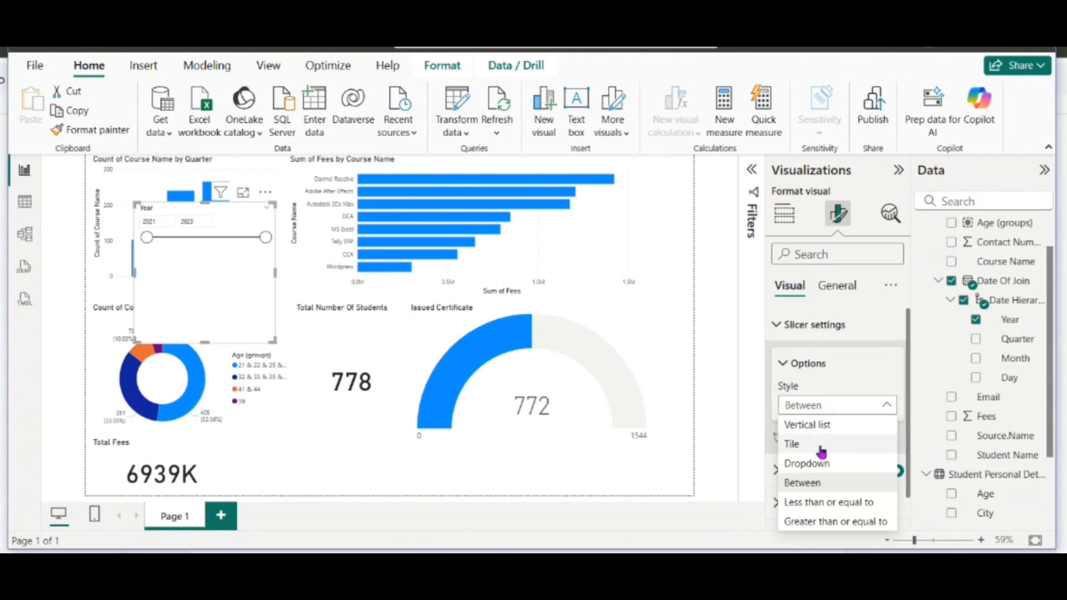
click(818, 463)
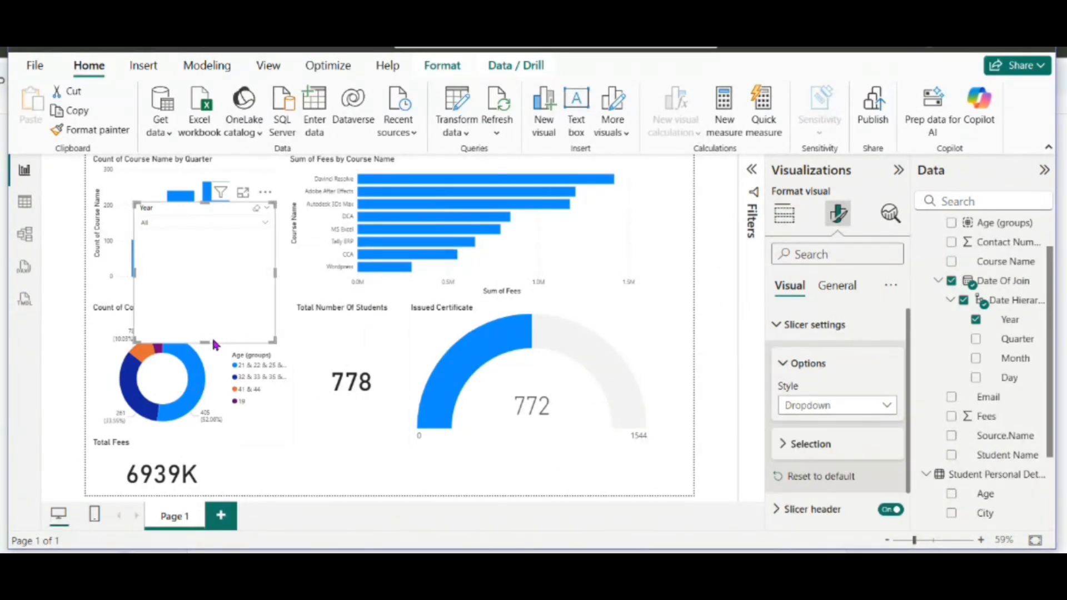
drag(208, 340, 219, 258)
drag(218, 247, 335, 477)
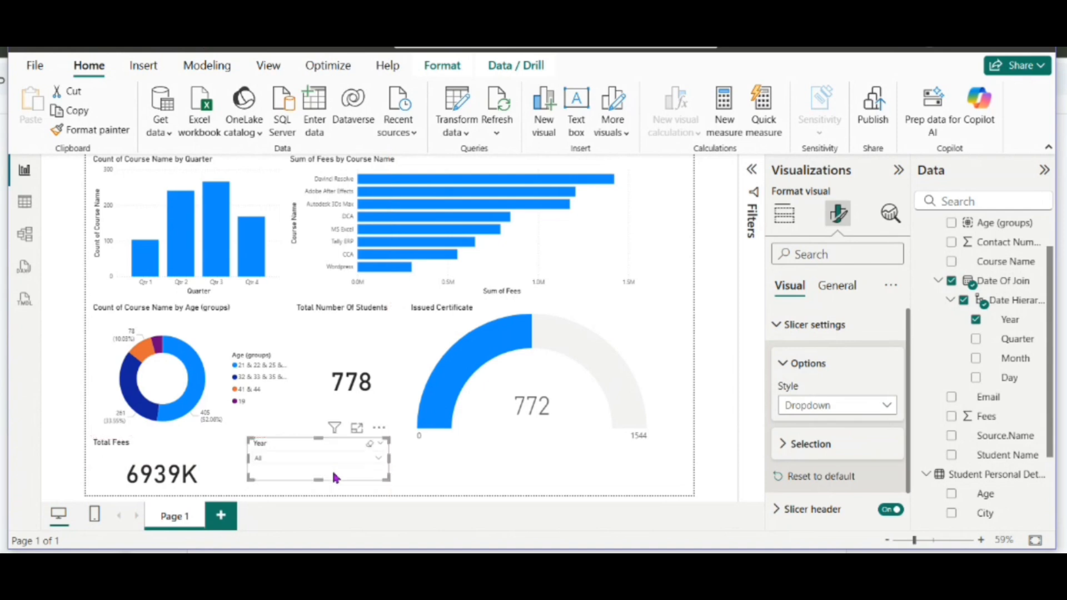
click(420, 480)
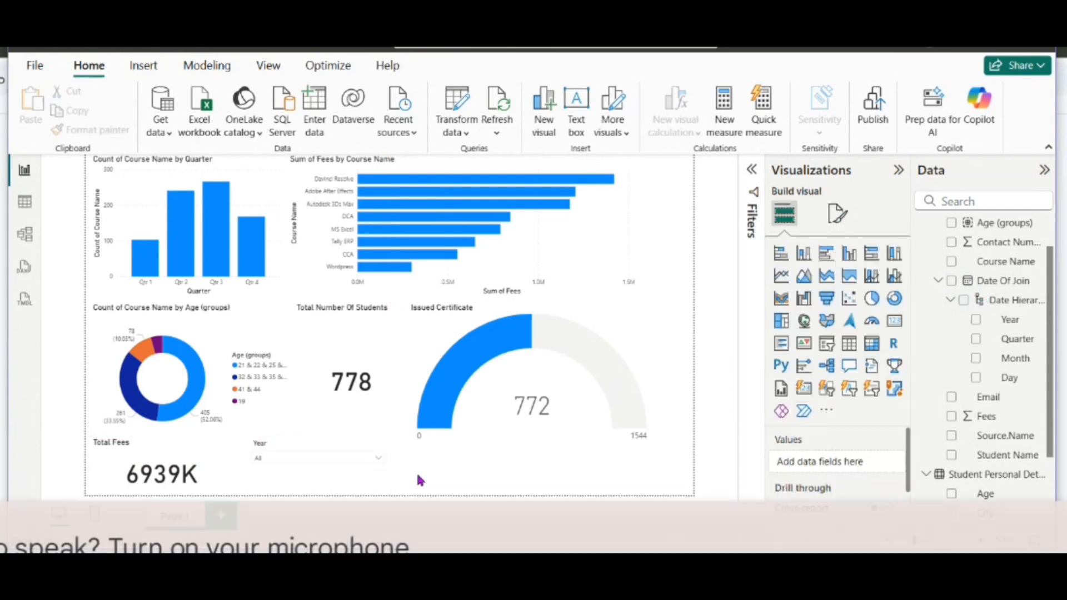
Step: Add a second slicer with the City field from the Student Personal Details table
click(826, 344)
scroll(988, 422, down, 3)
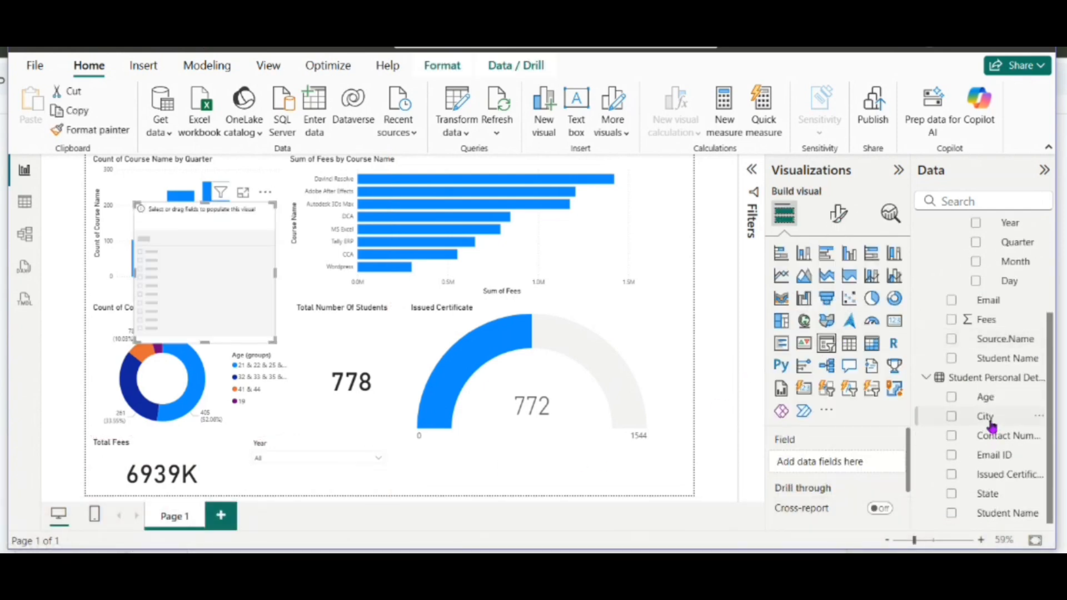
drag(985, 416, 844, 469)
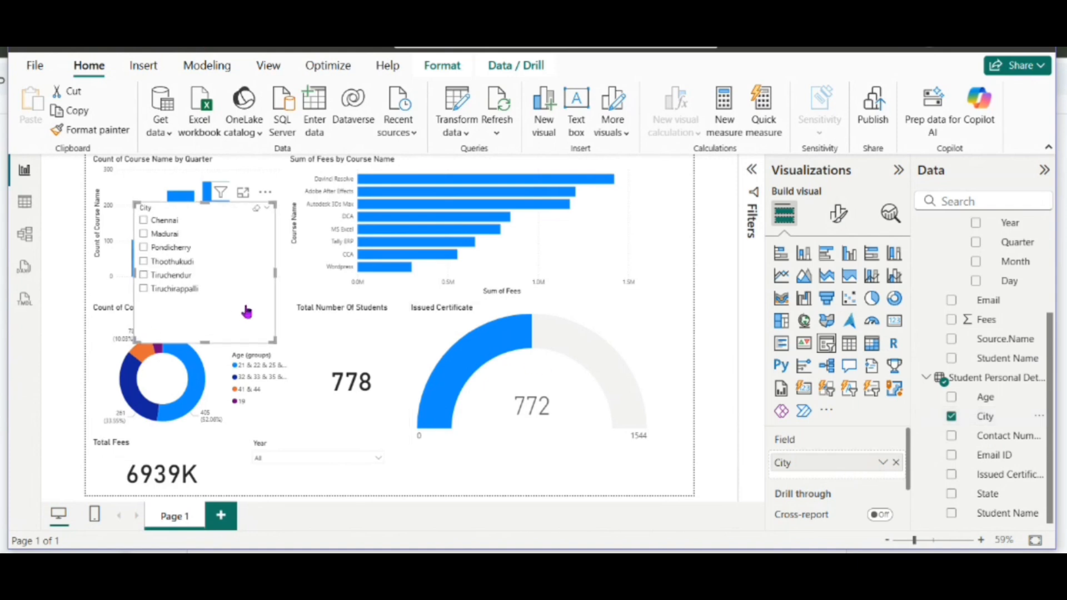
Step: Set the City slicer's style to Dropdown, then move it under the gauge and shorten it to line up with the Year slicer
click(838, 214)
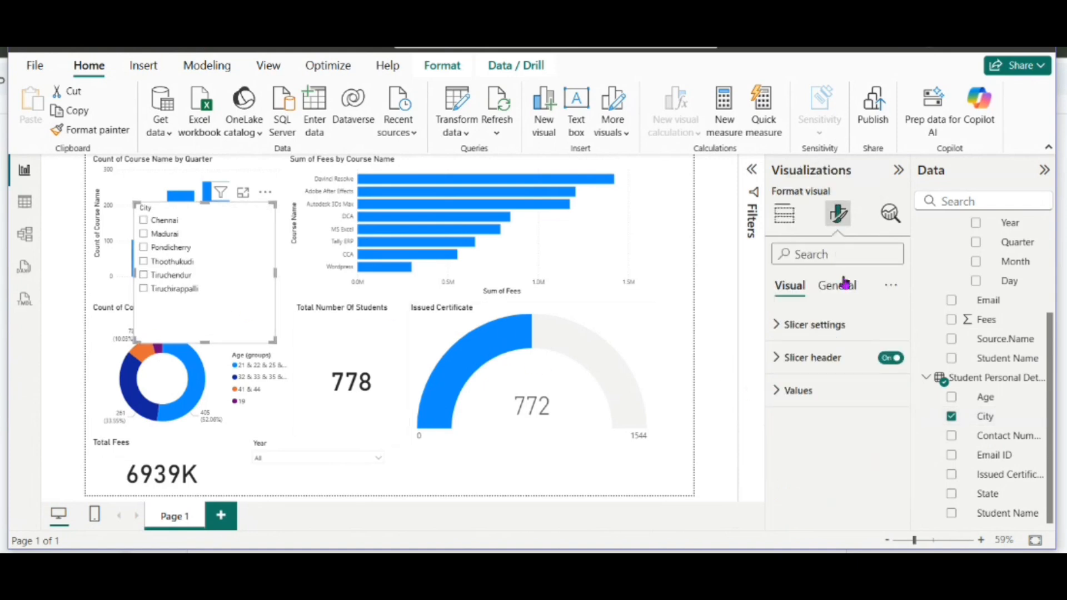
click(826, 329)
click(826, 405)
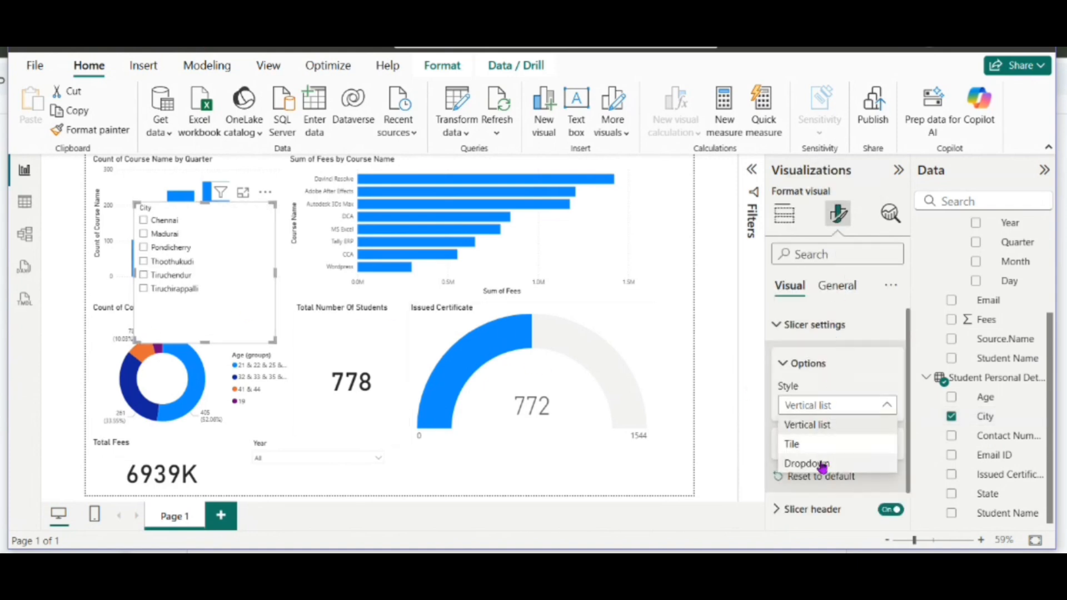
click(819, 462)
drag(216, 309, 491, 445)
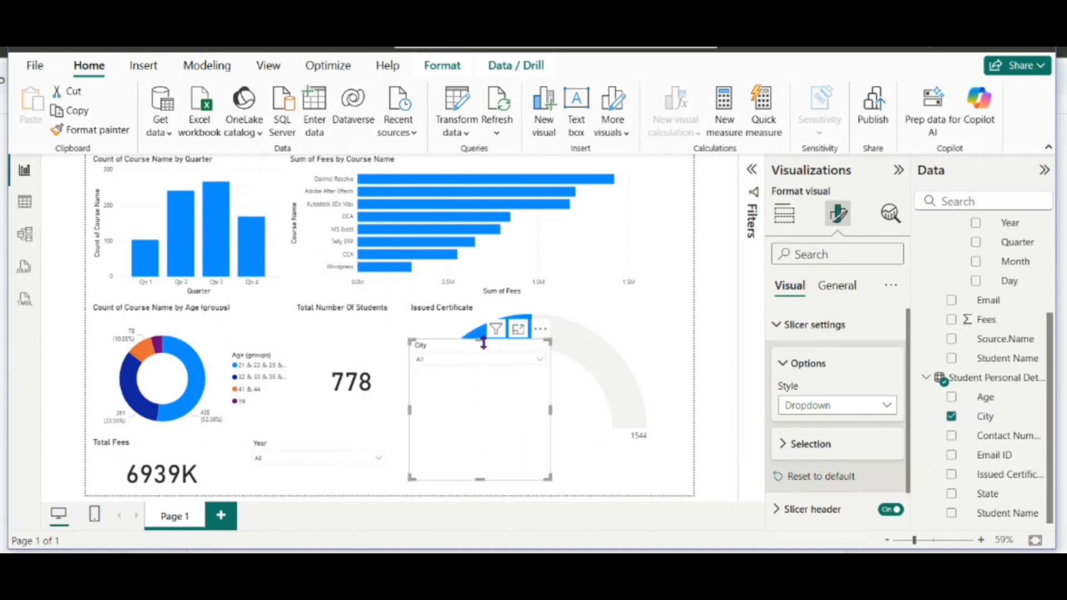
drag(480, 340, 480, 442)
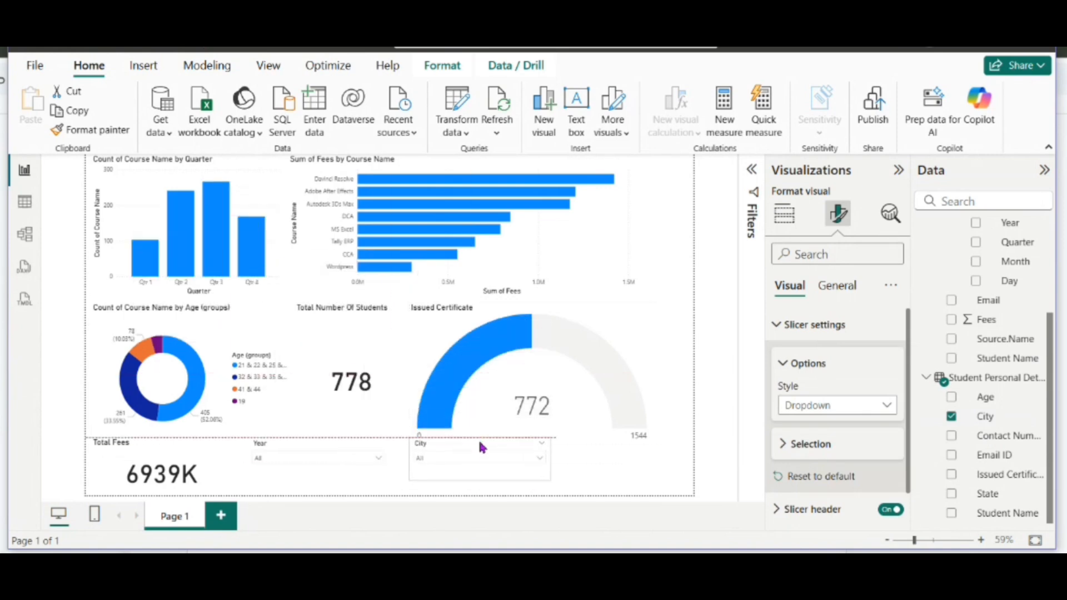
click(631, 466)
Step: Add a third slicer with the Course Name field from the Student Details table
click(826, 343)
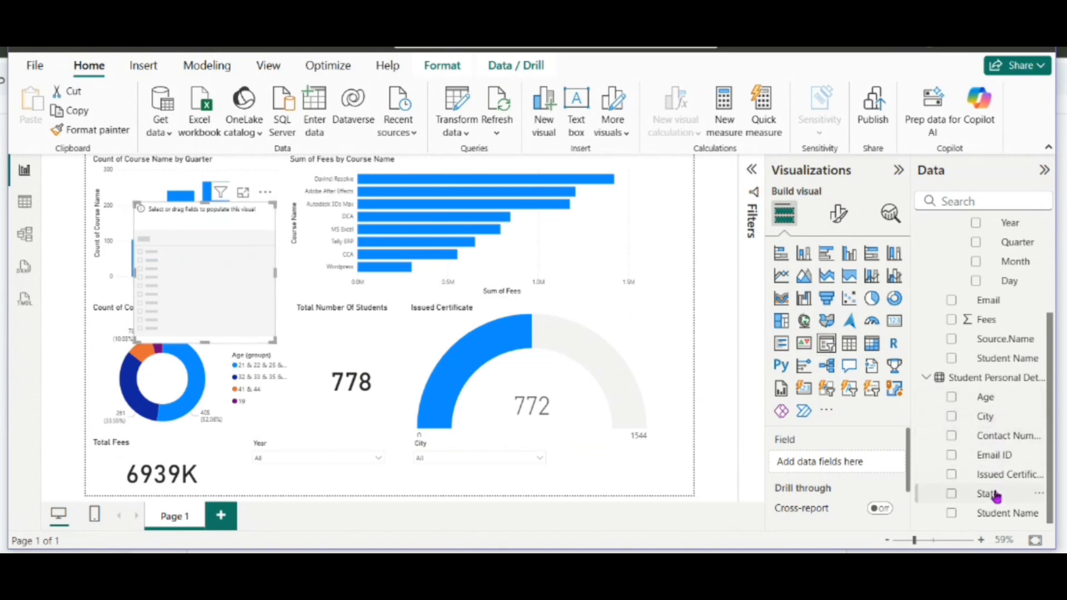
scroll(1005, 374, up, 3)
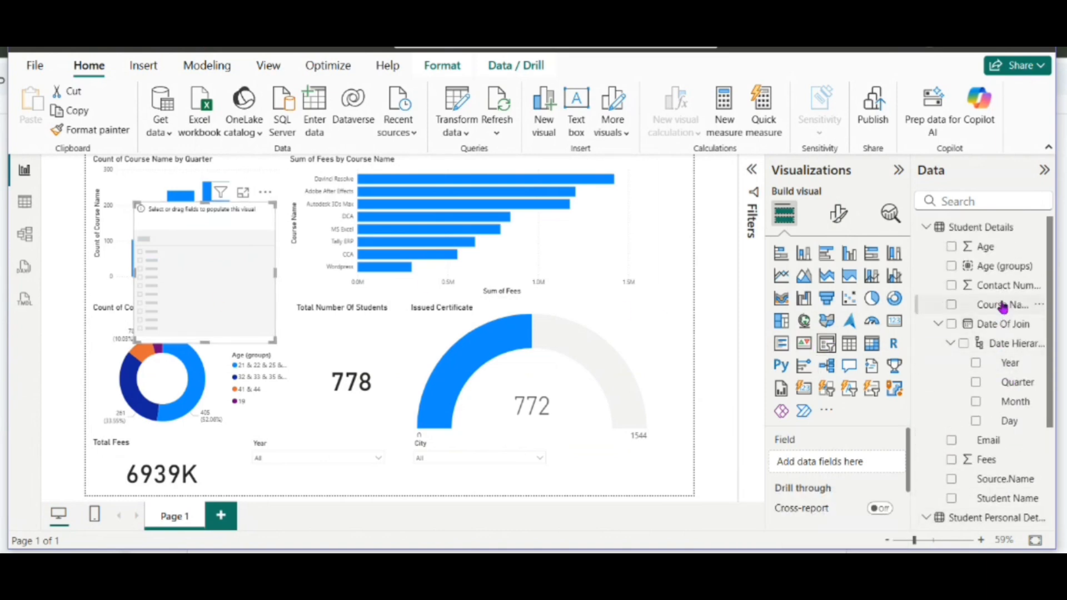
drag(1002, 304, 806, 462)
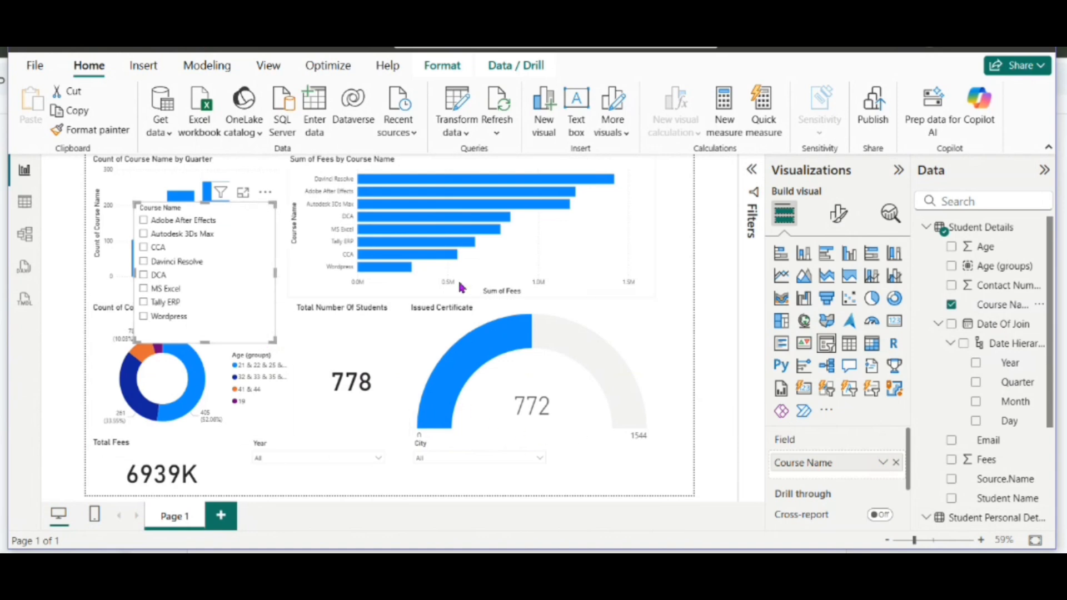
Step: Set the Course Name slicer's style to Dropdown, then shorten it and place it beside the City slicer
click(838, 213)
click(814, 324)
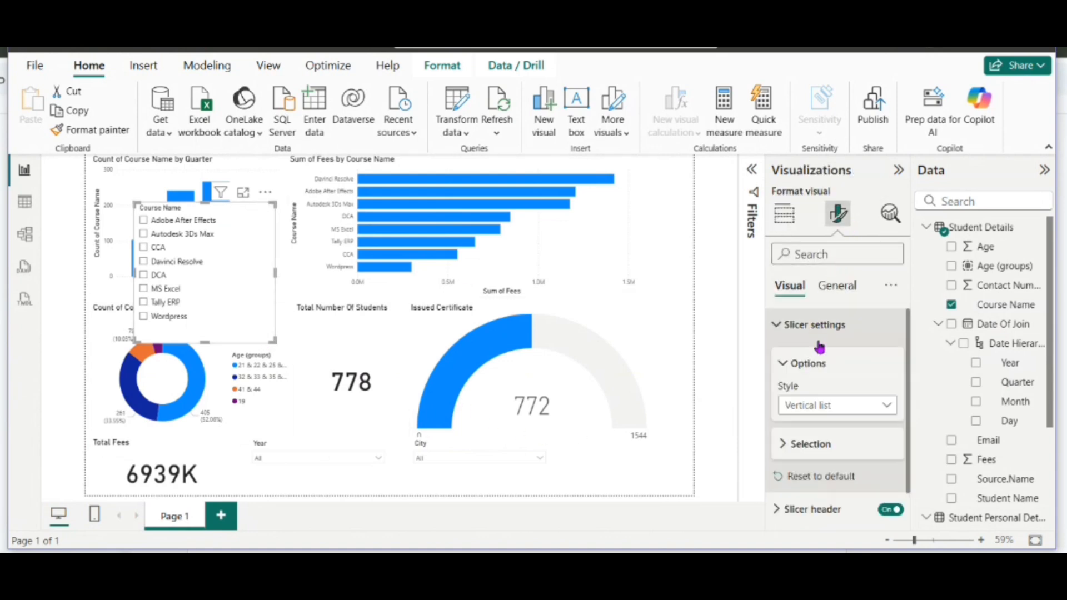
click(821, 408)
click(828, 464)
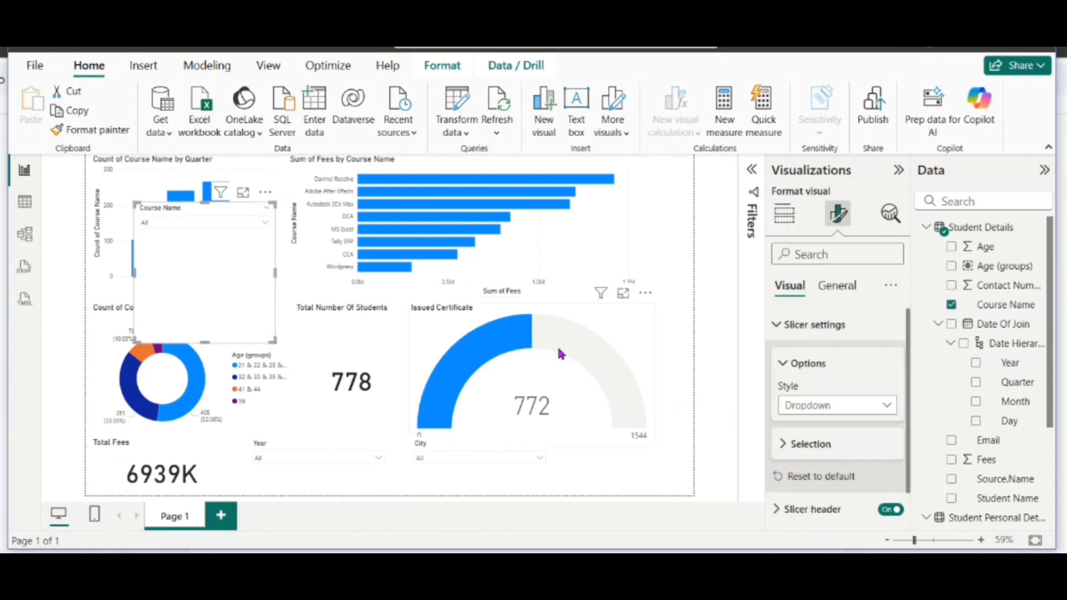
drag(205, 343, 629, 476)
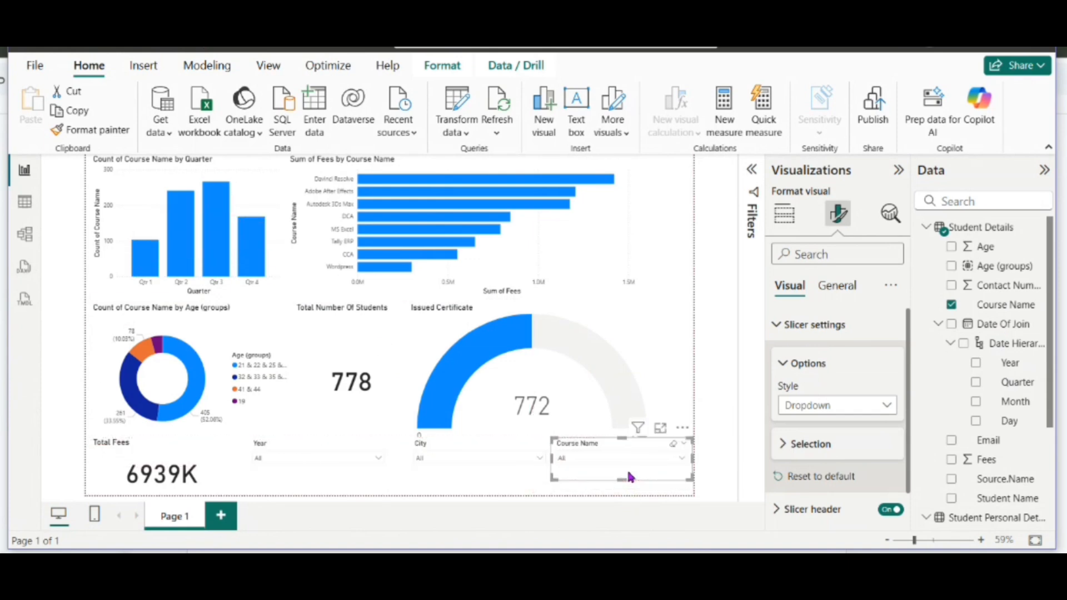
click(708, 414)
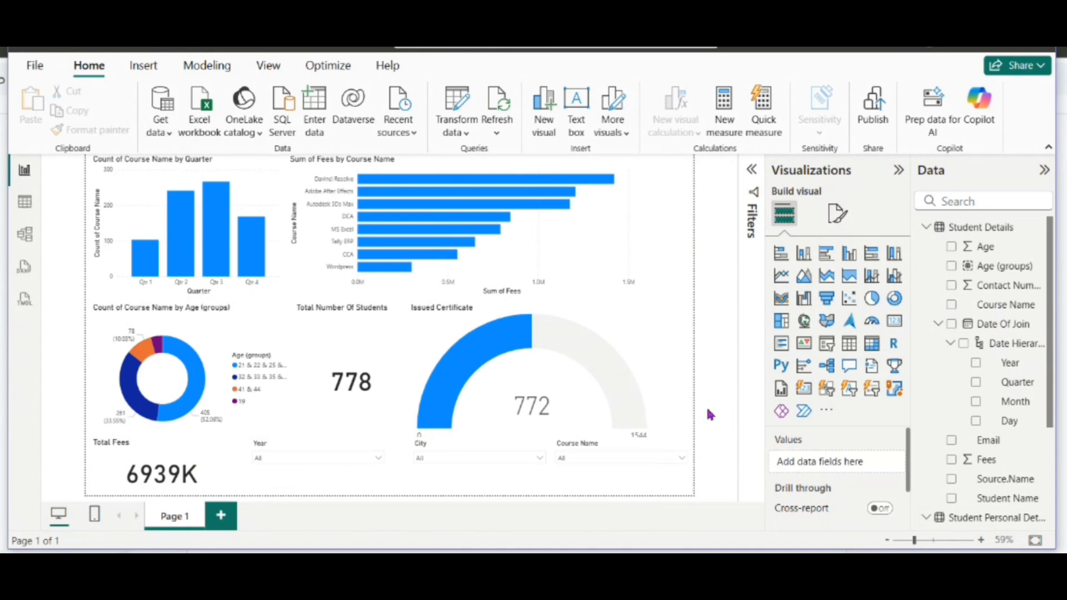
Step: Give the report page an orange canvas background with 10% transparency
click(1045, 171)
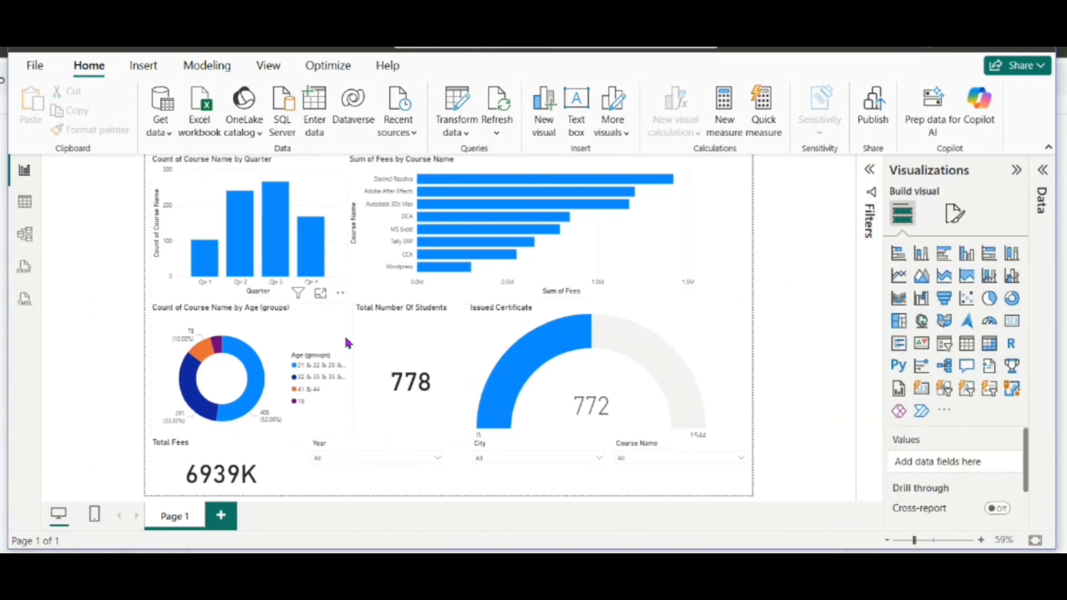
click(955, 213)
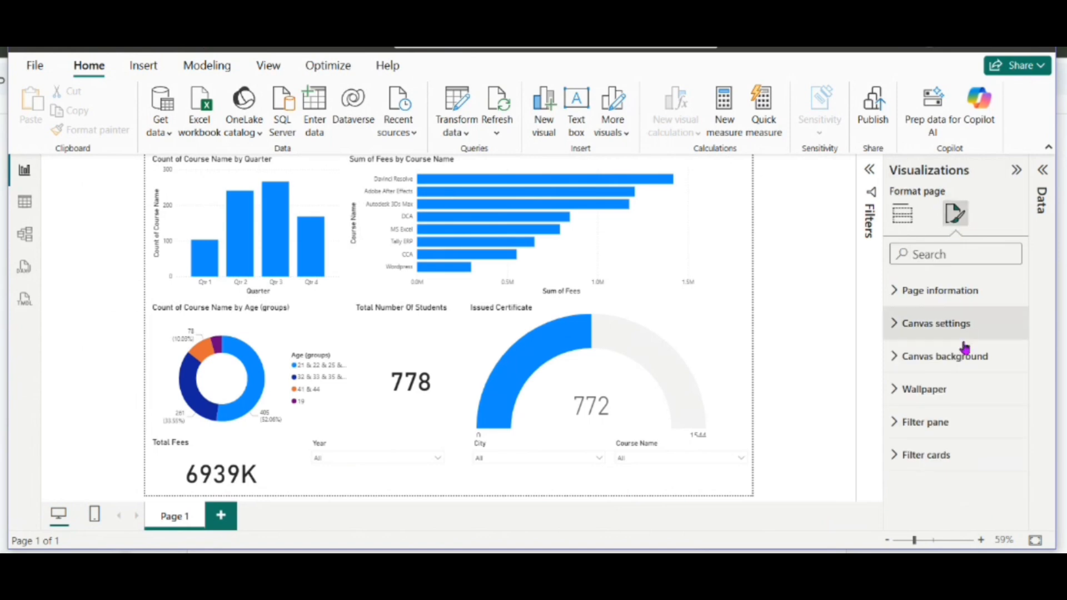
click(951, 356)
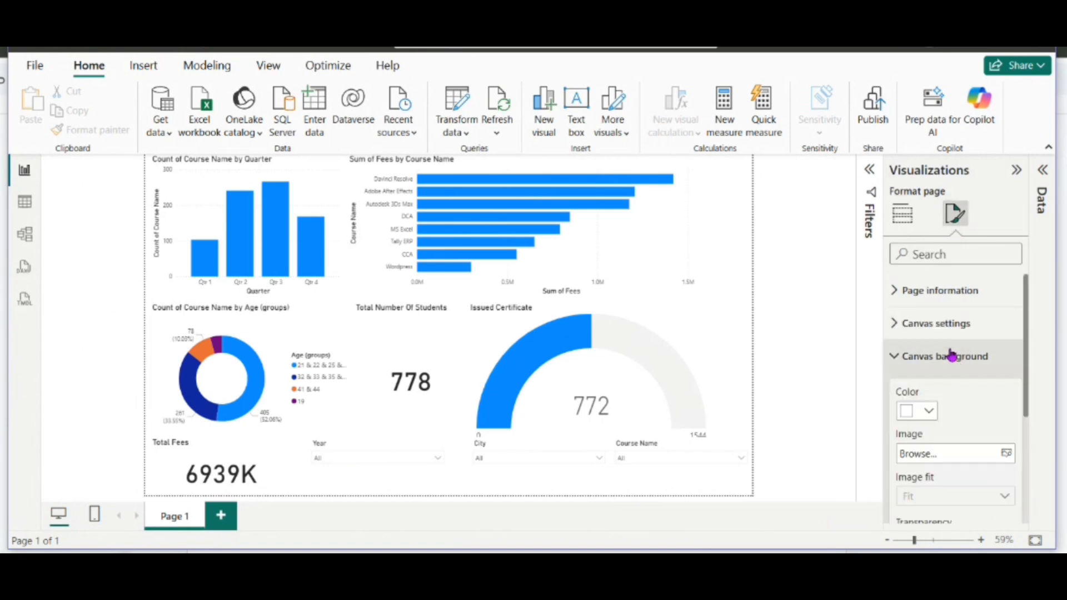
click(921, 410)
click(903, 237)
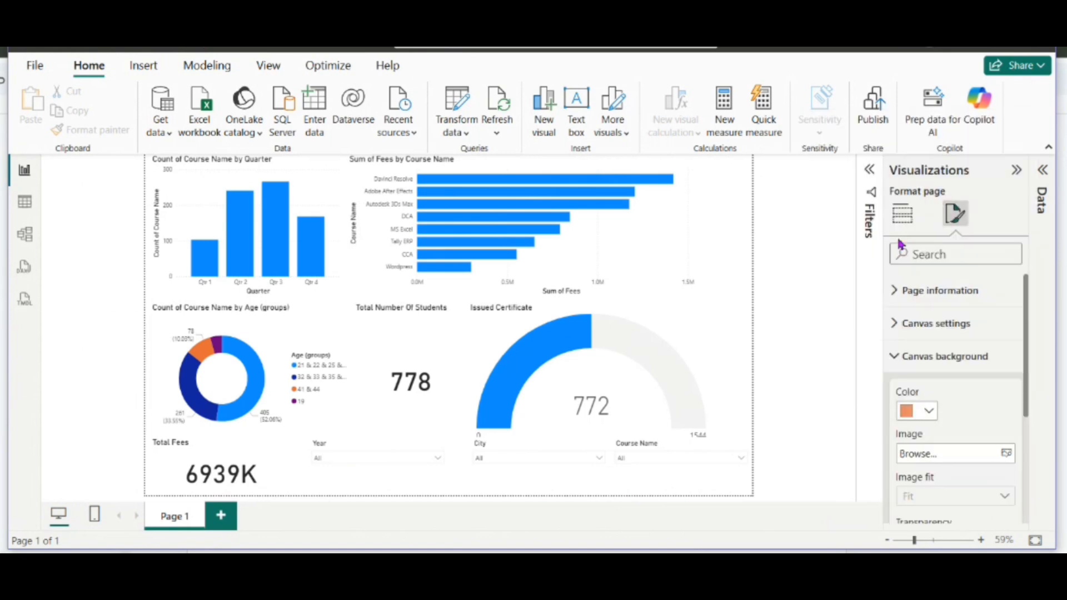
scroll(932, 487, down, 4)
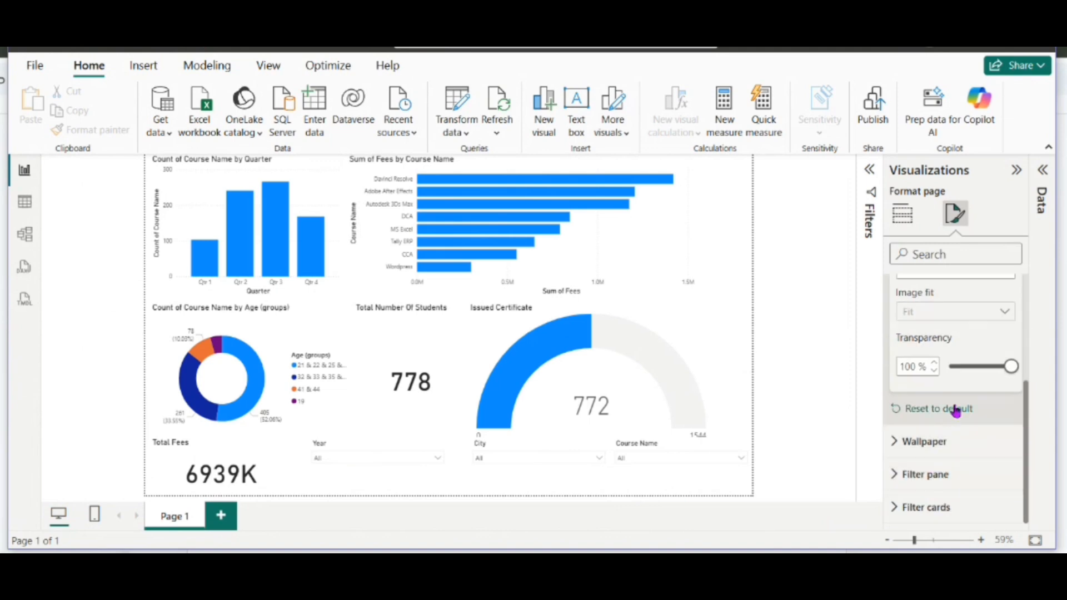
drag(989, 369, 957, 371)
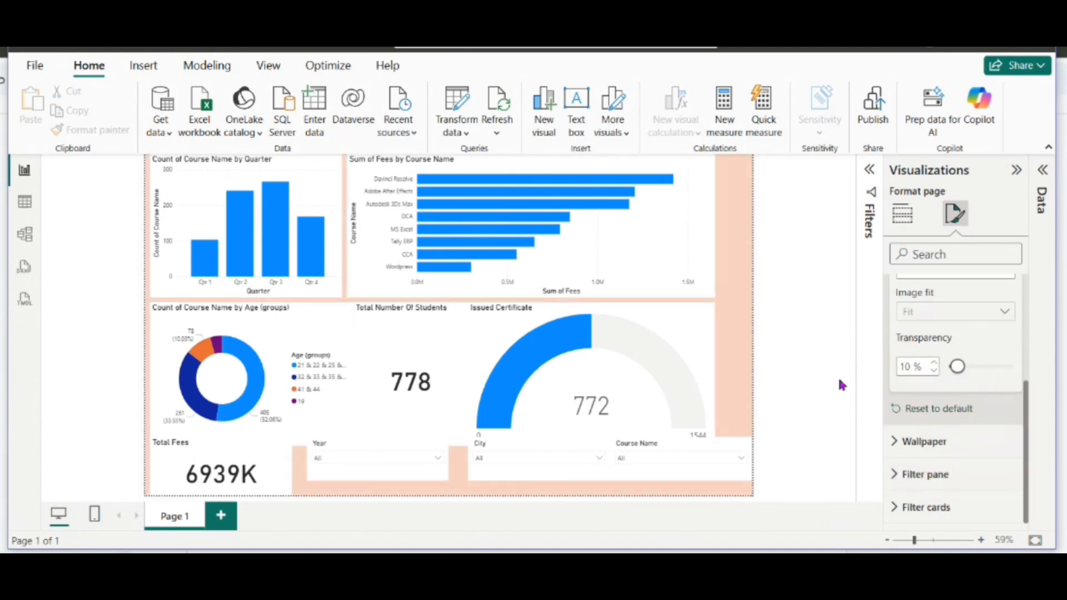
Step: Move the Total Fees card down and shorten the donut chart to leave a gap between them
click(225, 467)
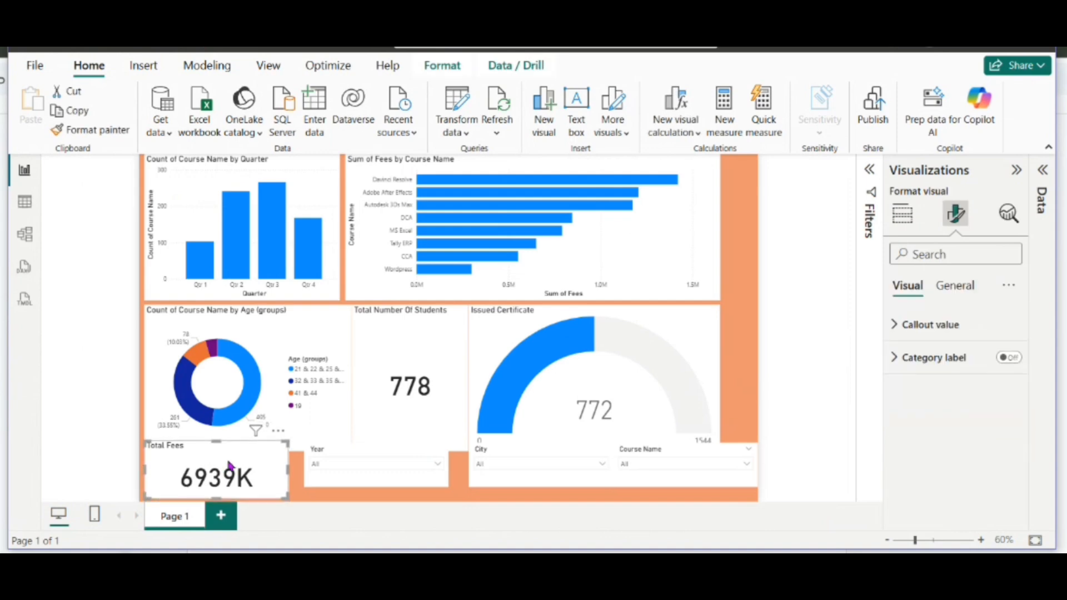
click(240, 446)
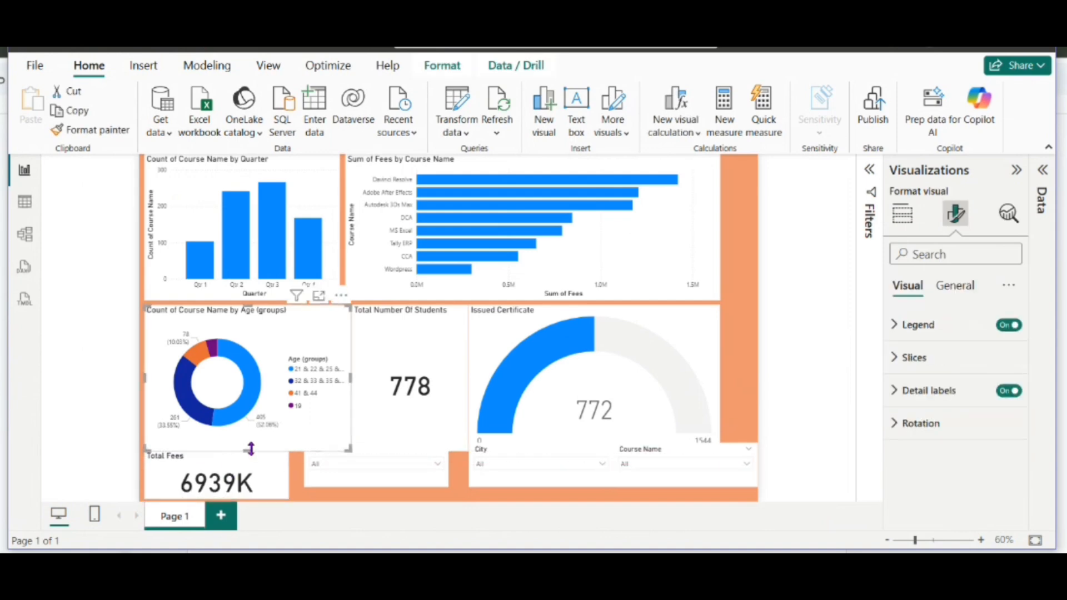
drag(246, 450, 247, 442)
Step: Move the Year, City and Course Name slicers down into a spaced row beside the Total Fees card
drag(375, 456, 364, 467)
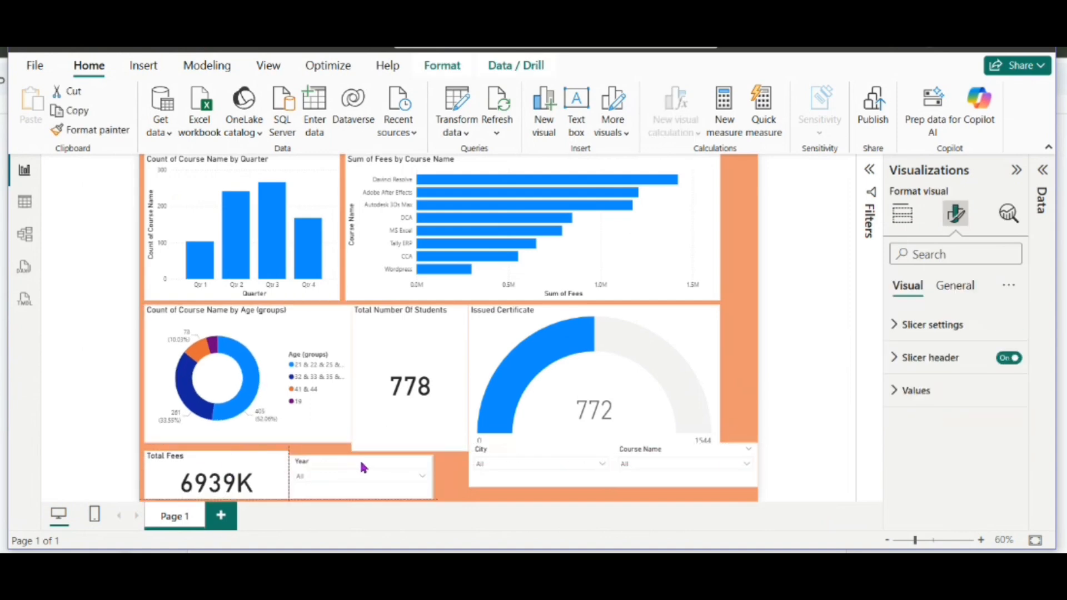
drag(439, 457, 448, 457)
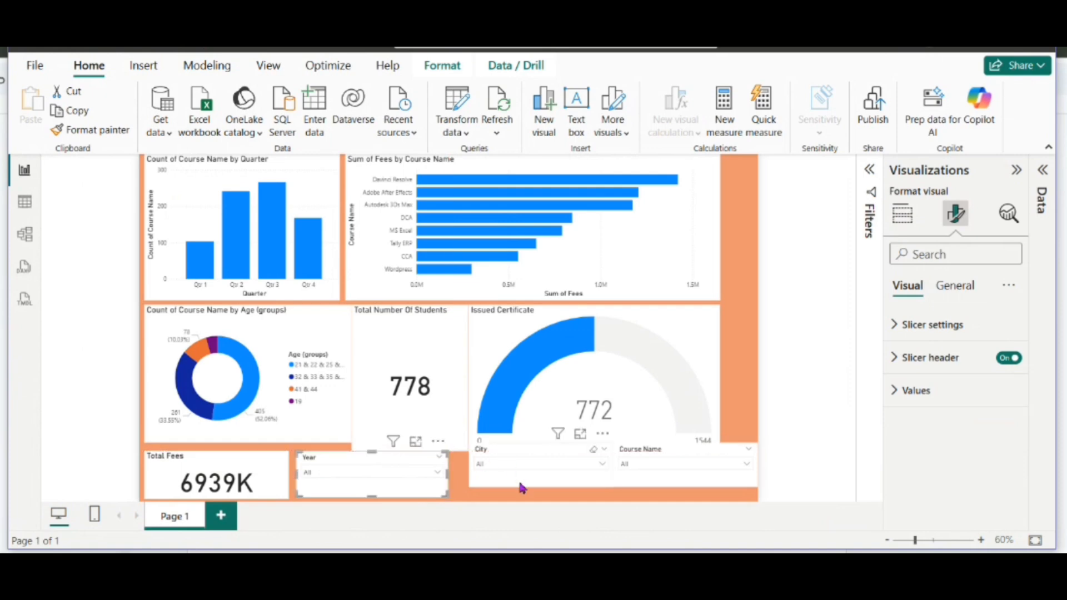
drag(519, 485, 505, 495)
drag(647, 481, 638, 491)
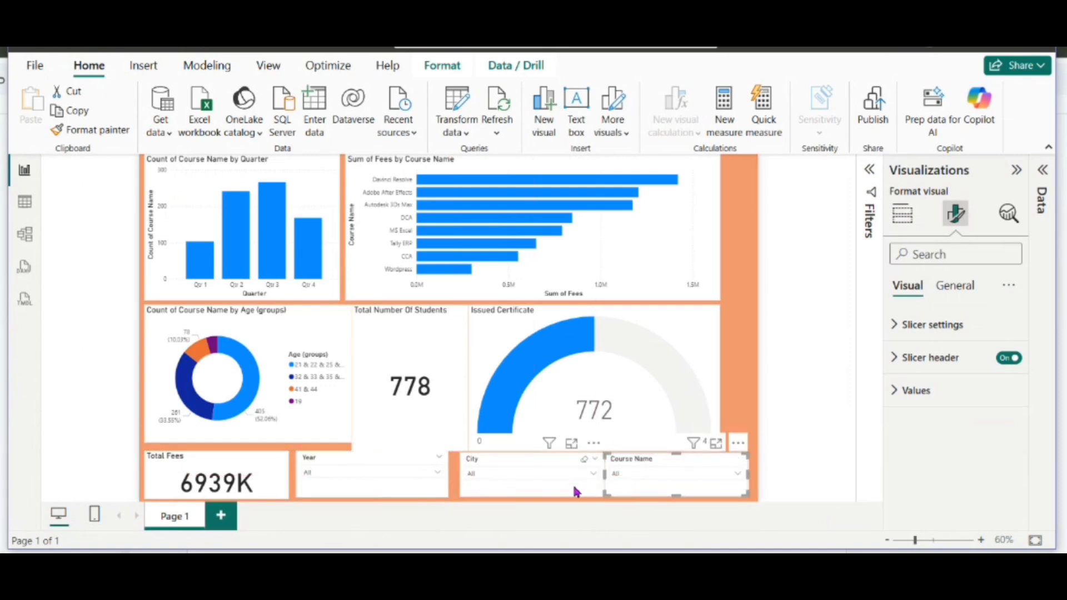
drag(573, 490, 568, 490)
Step: Move and resize the Issued Certificate gauge and the Total Number Of Students card to leave even gaps around them
drag(681, 357, 715, 324)
drag(624, 296, 623, 305)
drag(442, 360, 448, 361)
drag(475, 450, 491, 443)
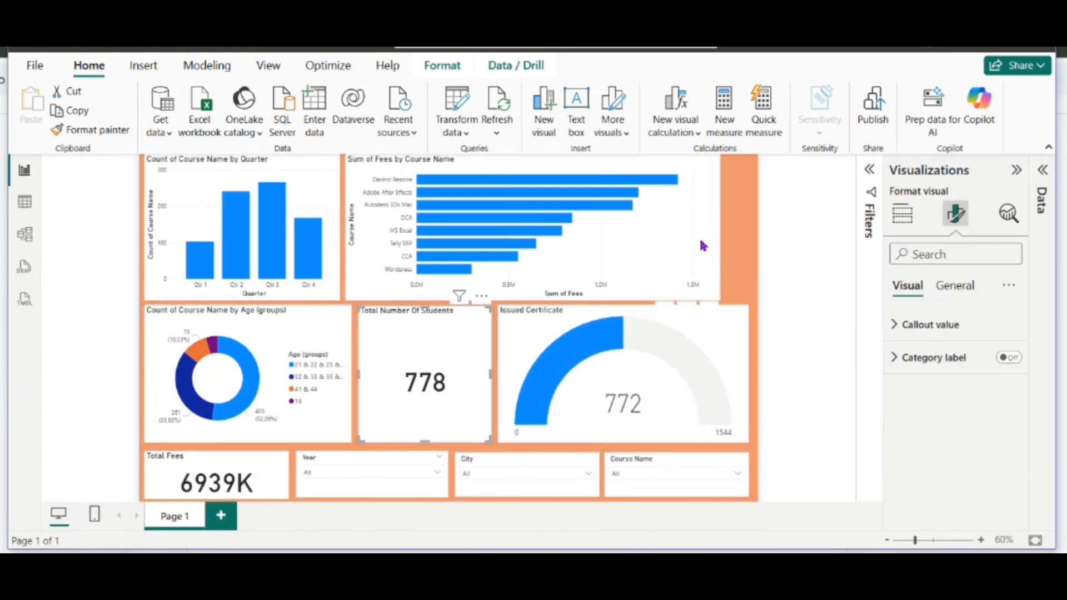
Step: Shift and narrow the Sum of Fees bar chart to the page's right side, then widen the quarterly column chart toward it
drag(702, 245, 730, 243)
drag(370, 233, 409, 228)
click(337, 222)
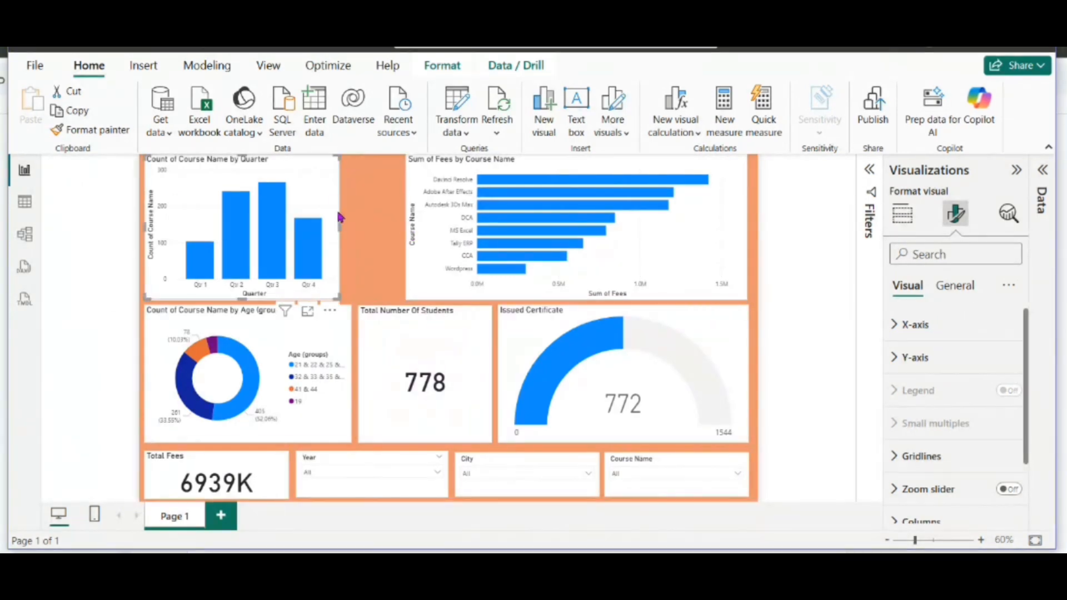
drag(340, 226, 397, 229)
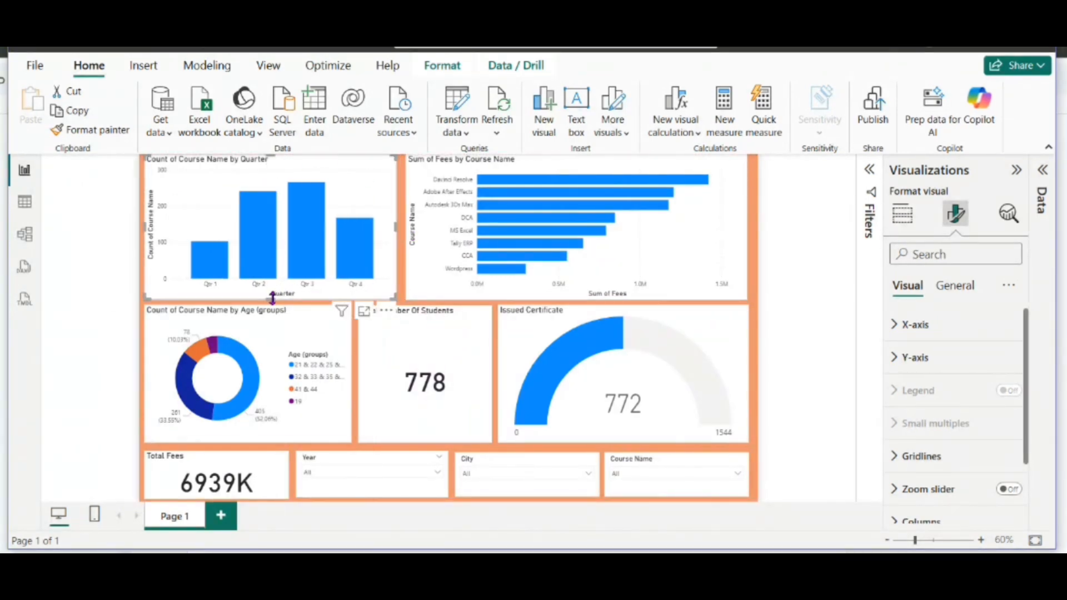
Step: Shorten the quarterly column chart and the Sum of Fees bar chart to the same height
drag(273, 297, 272, 291)
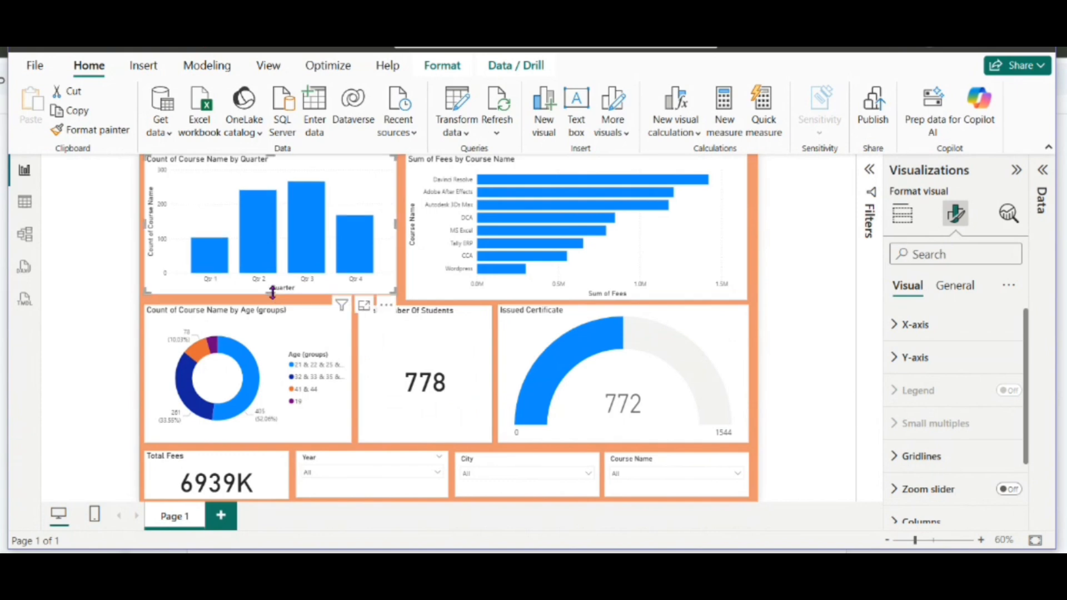
click(425, 294)
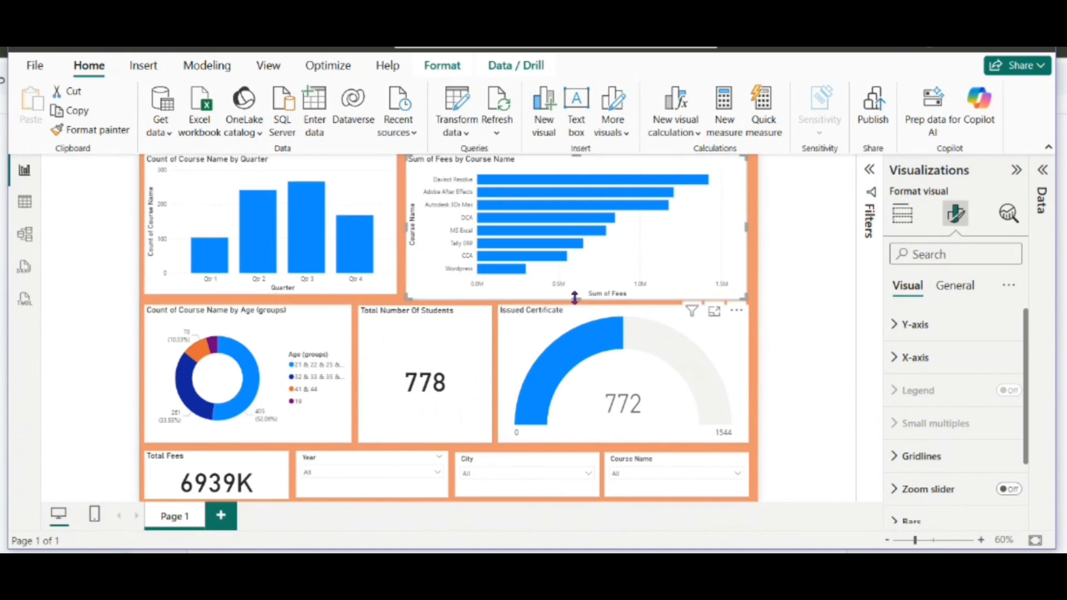
drag(576, 298, 576, 291)
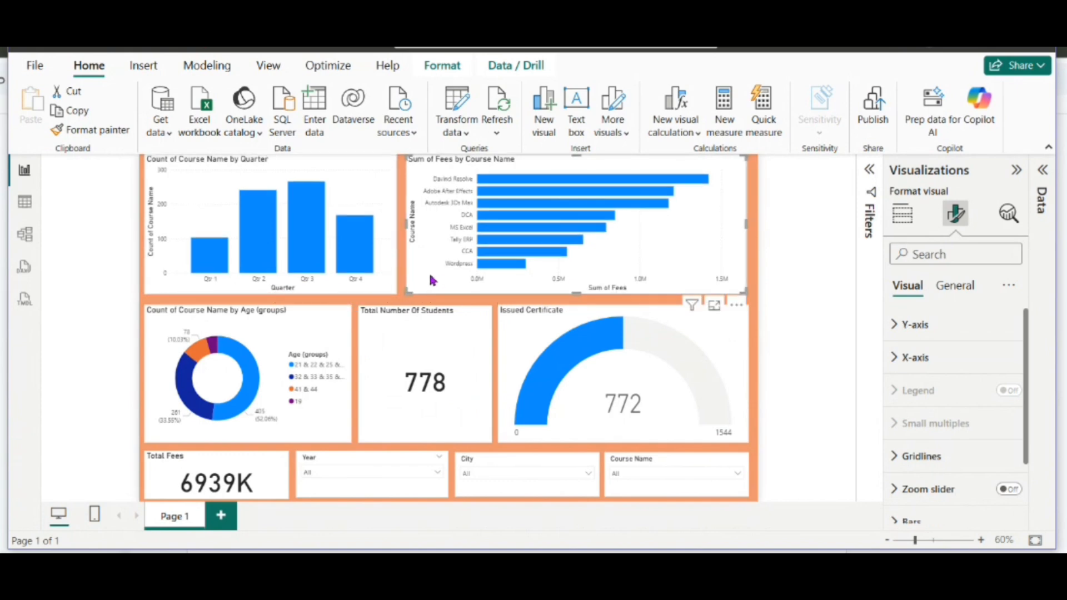
Step: Move the bar chart and the column chart slightly down, keeping the column chart aligned with the donut chart's left edge
drag(430, 280, 428, 279)
key(Down)
key(Down)
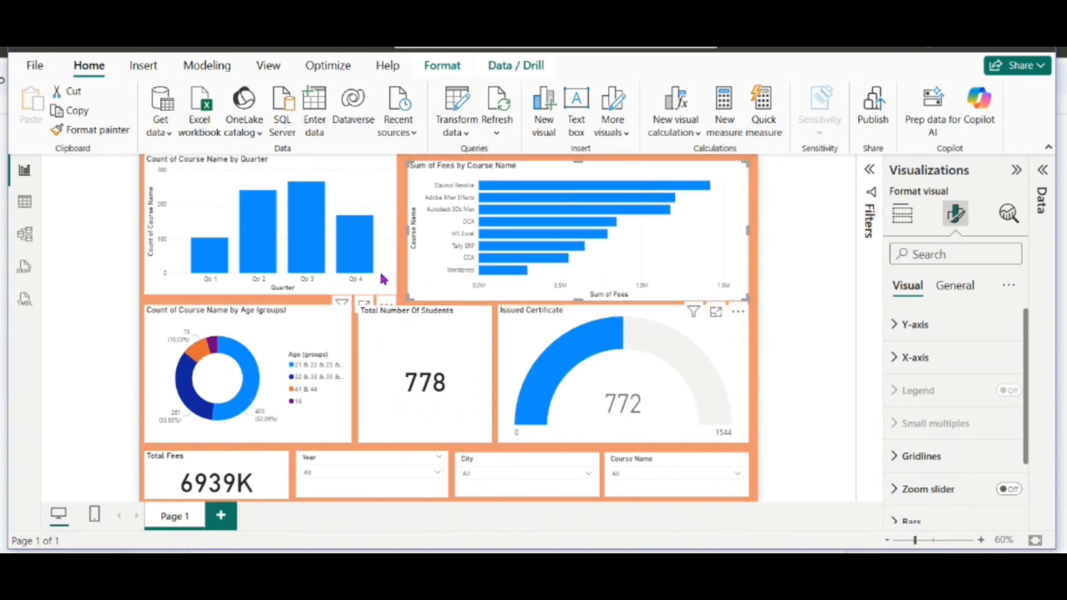
drag(385, 278, 390, 283)
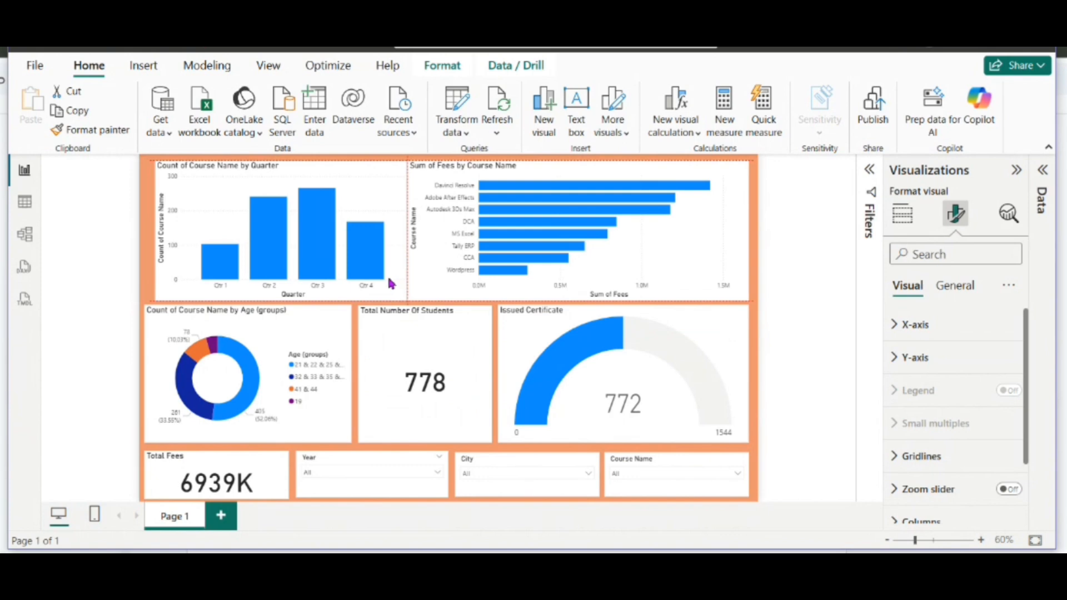
key(ctrl+z)
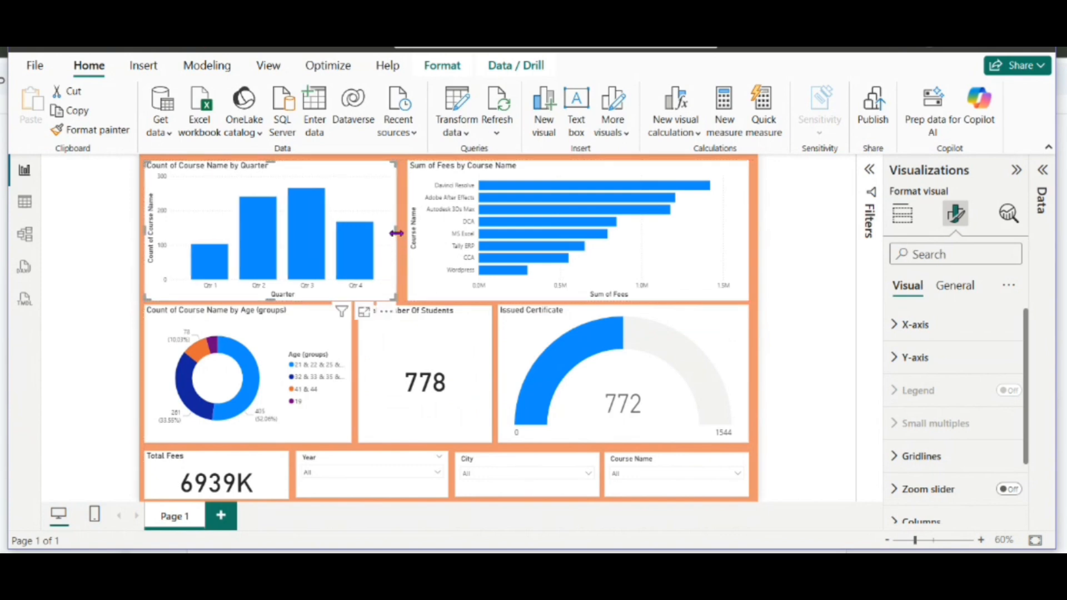
click(827, 329)
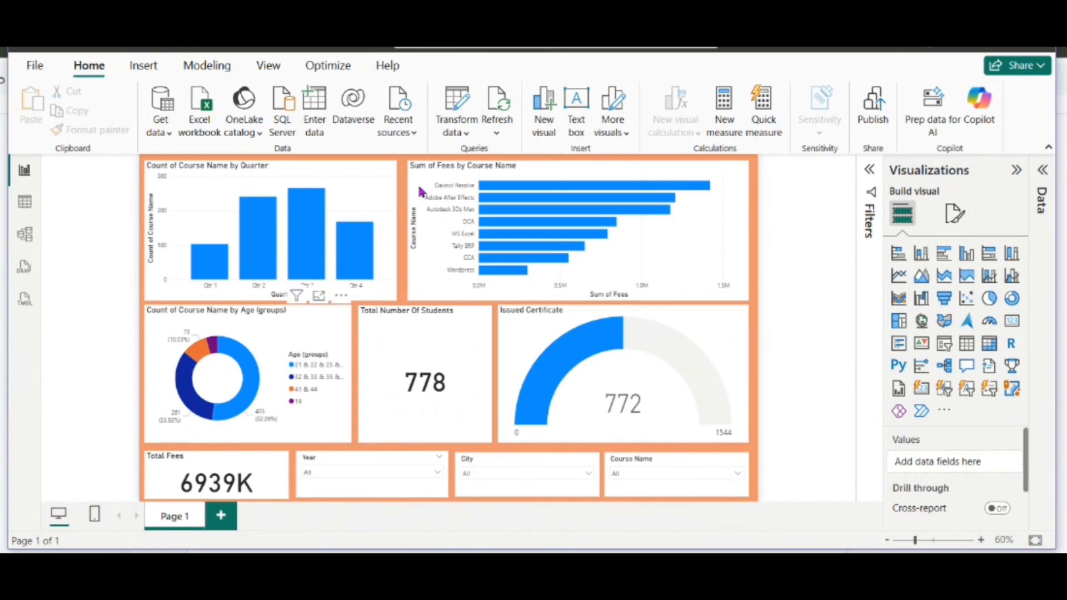
Step: Cross-filter the report by the largest age group and by the CCA course, then clear the selection
click(248, 389)
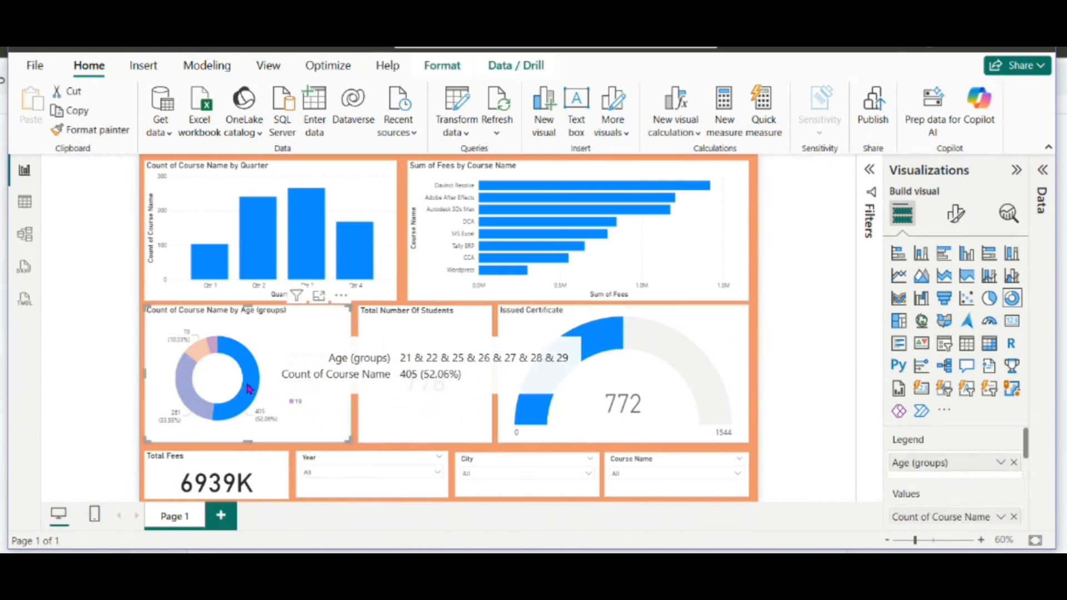
click(498, 259)
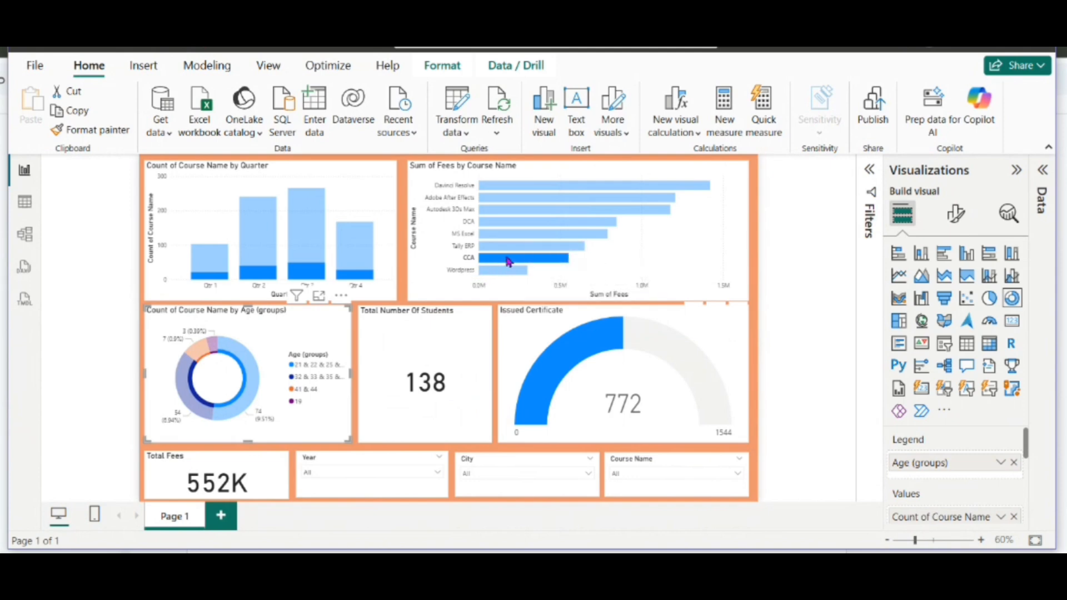
click(508, 261)
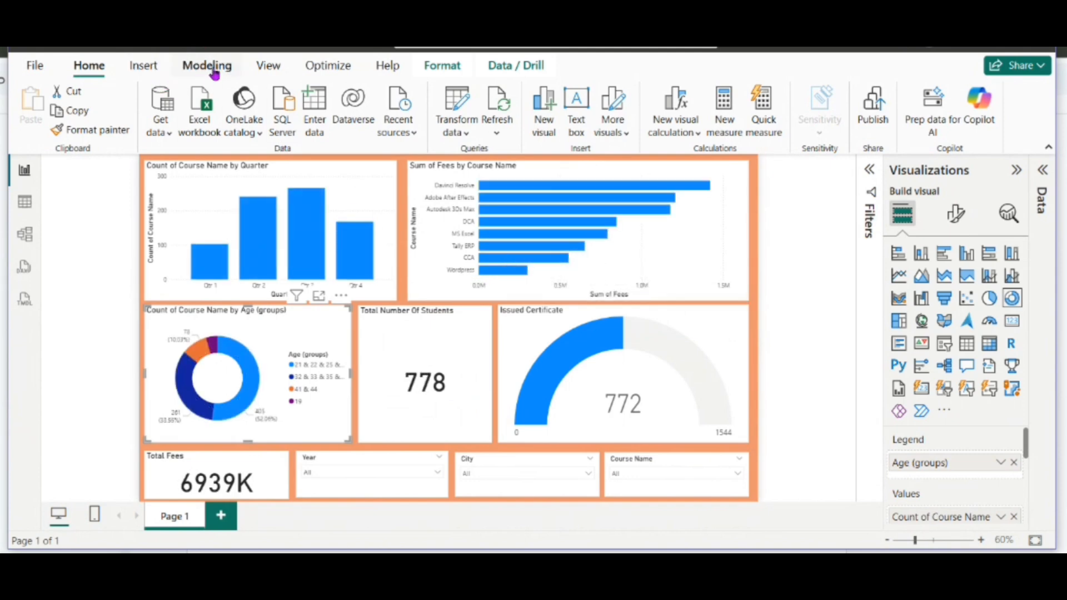
Step: Apply the Tidal theme to the report
click(273, 74)
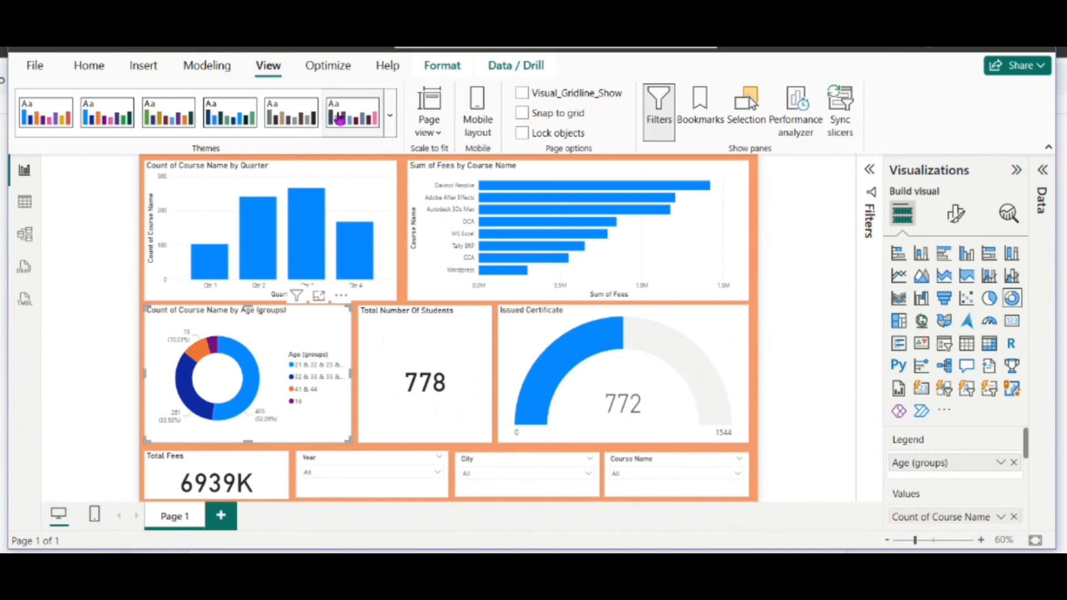
click(390, 115)
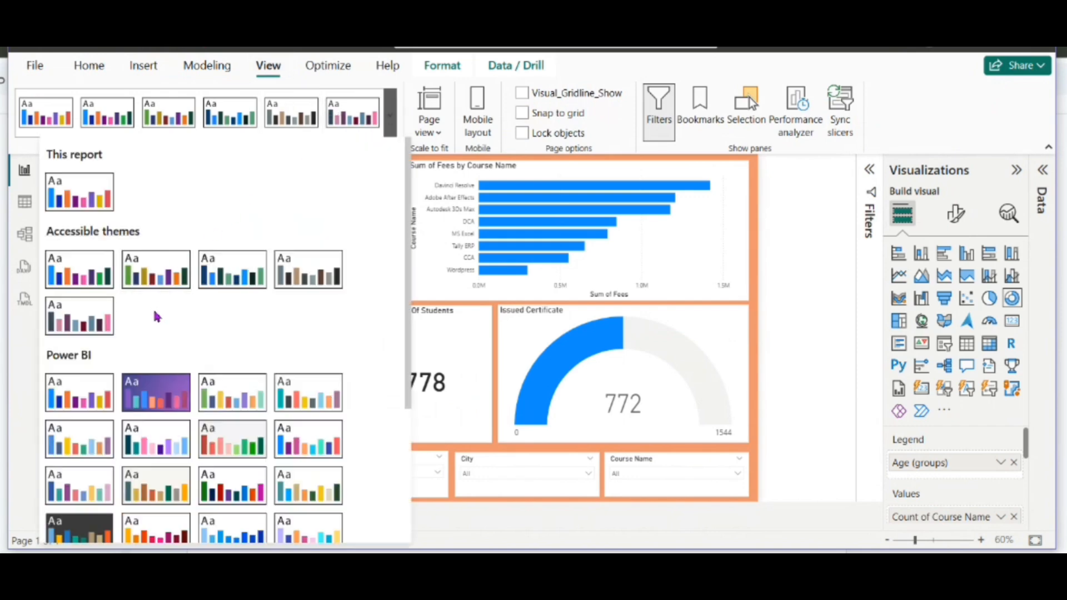
scroll(153, 339, down, 4)
click(161, 385)
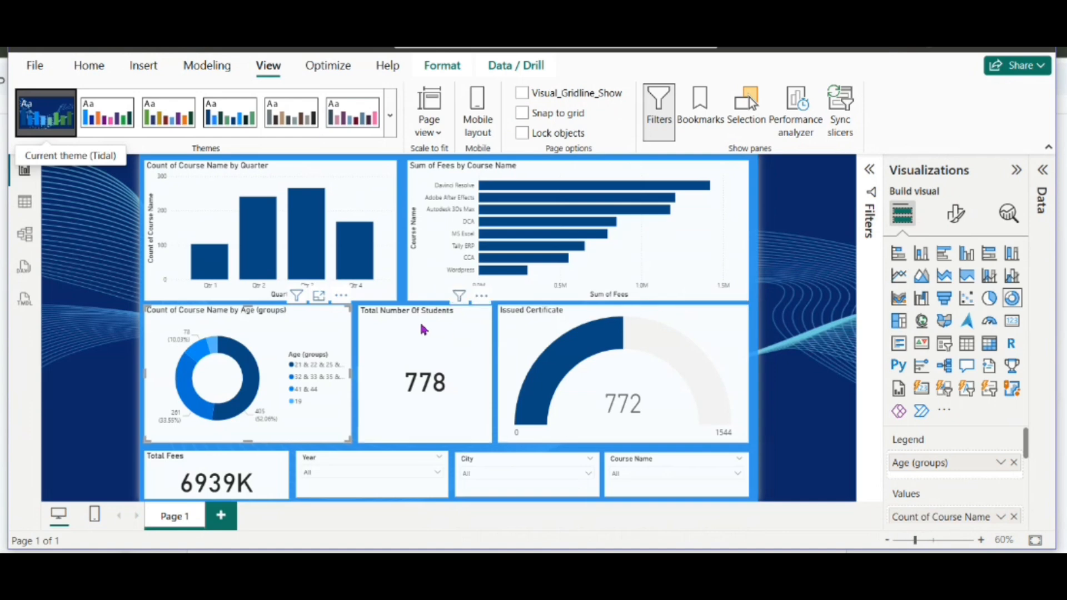
Step: Try the grey-and-brown accessible theme and the purple gradient Power BI theme on the report
click(392, 131)
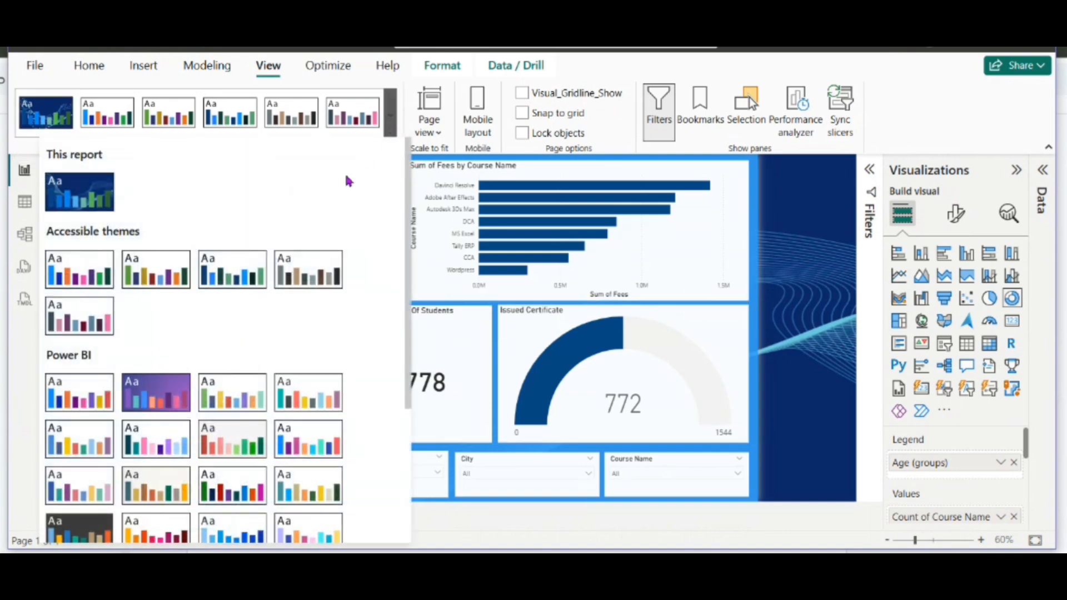
click(306, 259)
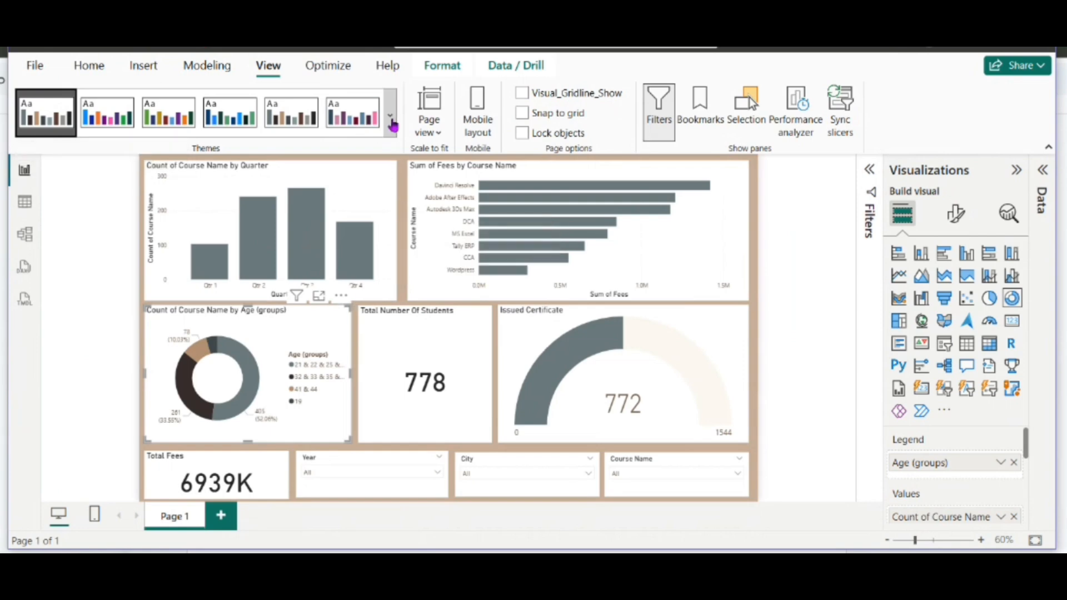
click(390, 115)
click(155, 391)
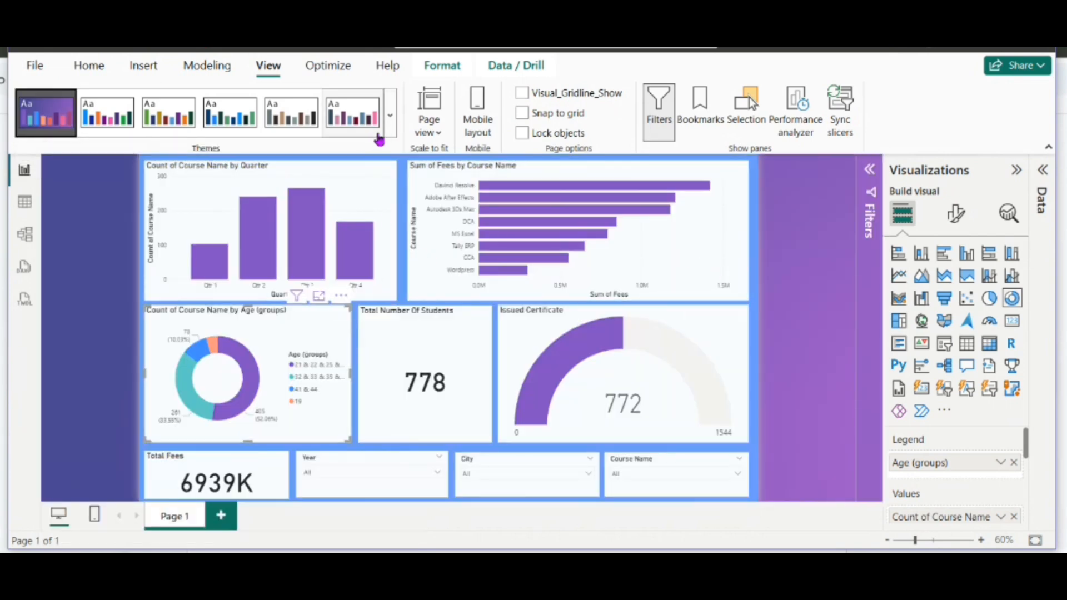
Step: Reapply the Tidal theme to the report and deselect the donut chart
click(392, 137)
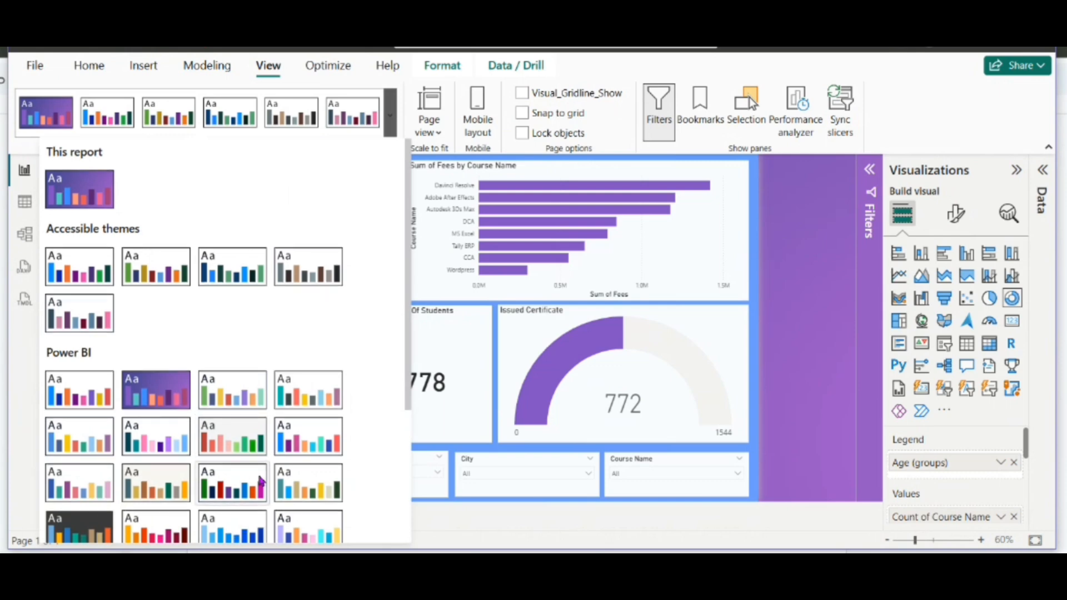
scroll(144, 410, down, 3)
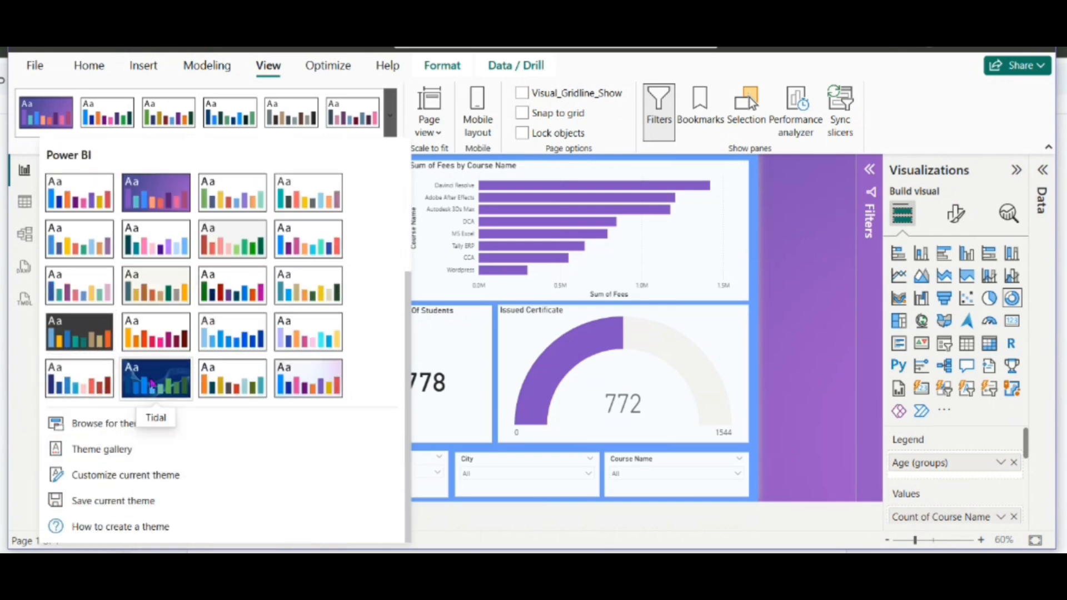
click(152, 384)
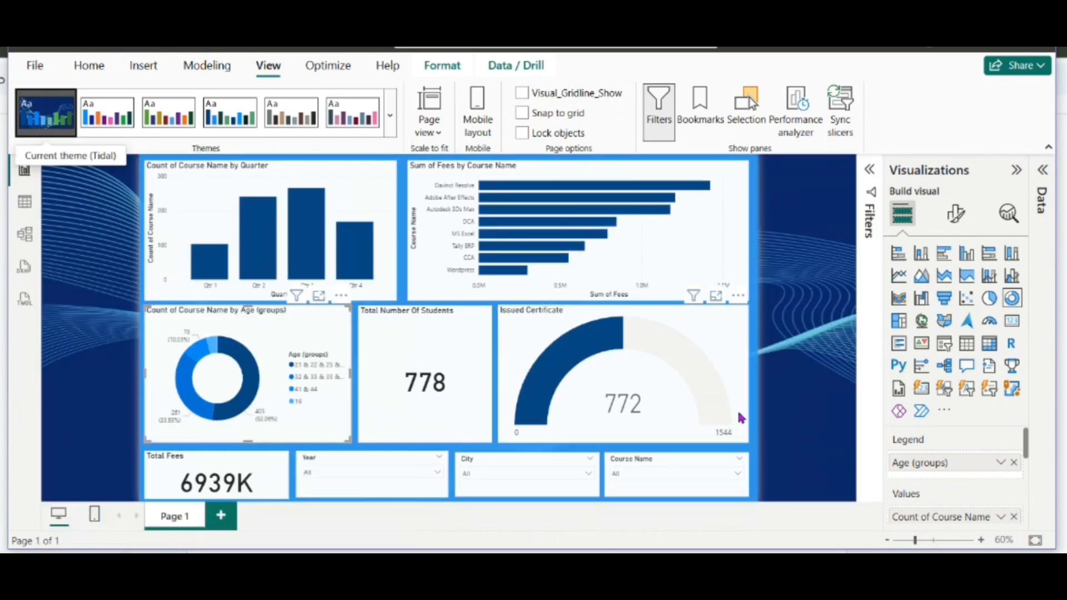
click(771, 409)
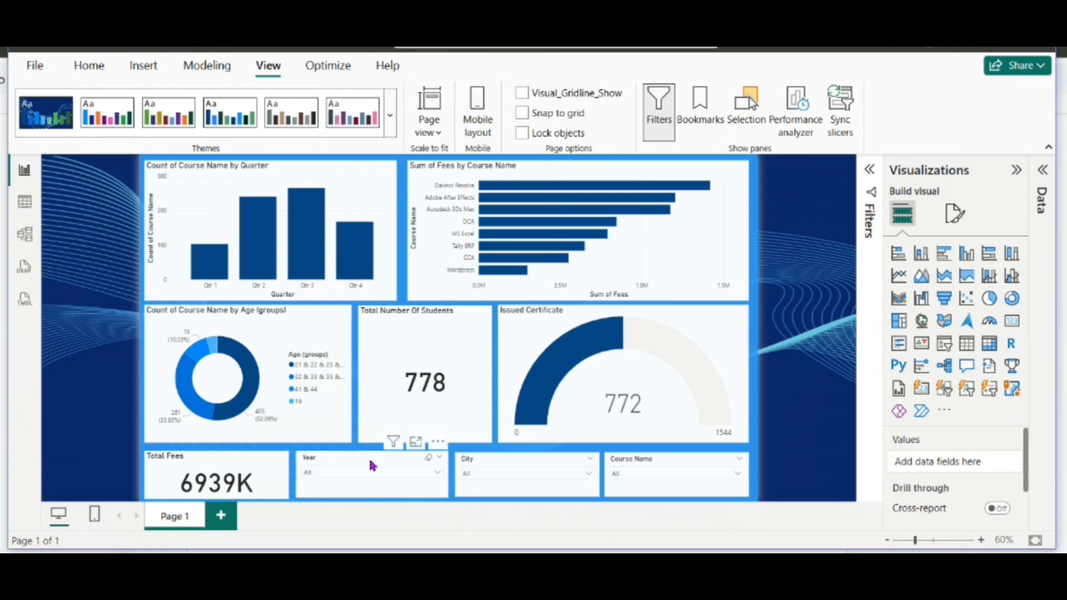
Step: Test the Year slicer by filtering the report to 2022 and clearing the selection
click(426, 473)
click(335, 388)
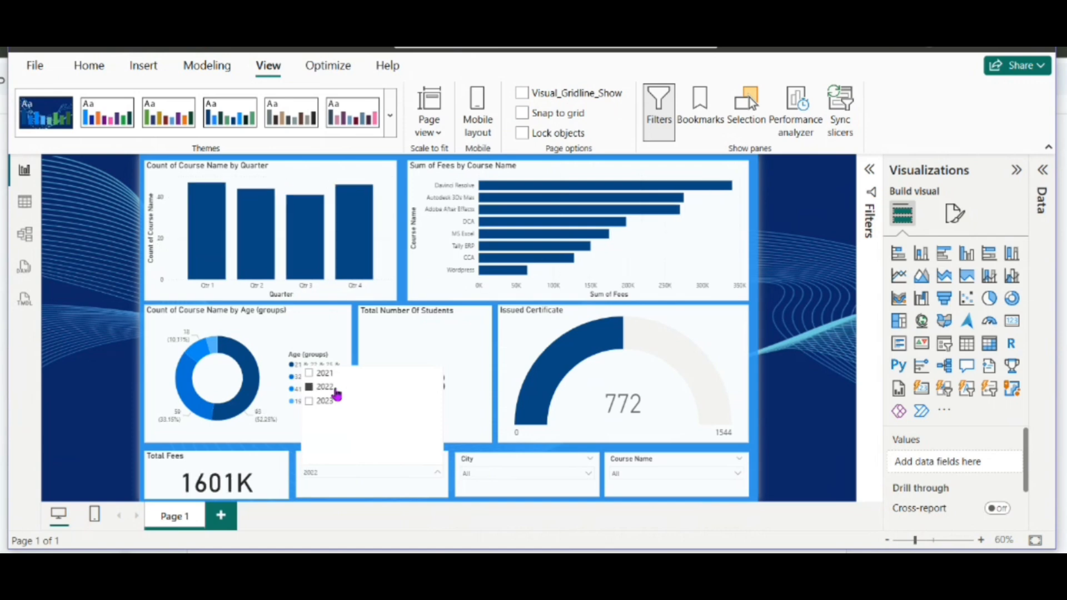
click(367, 493)
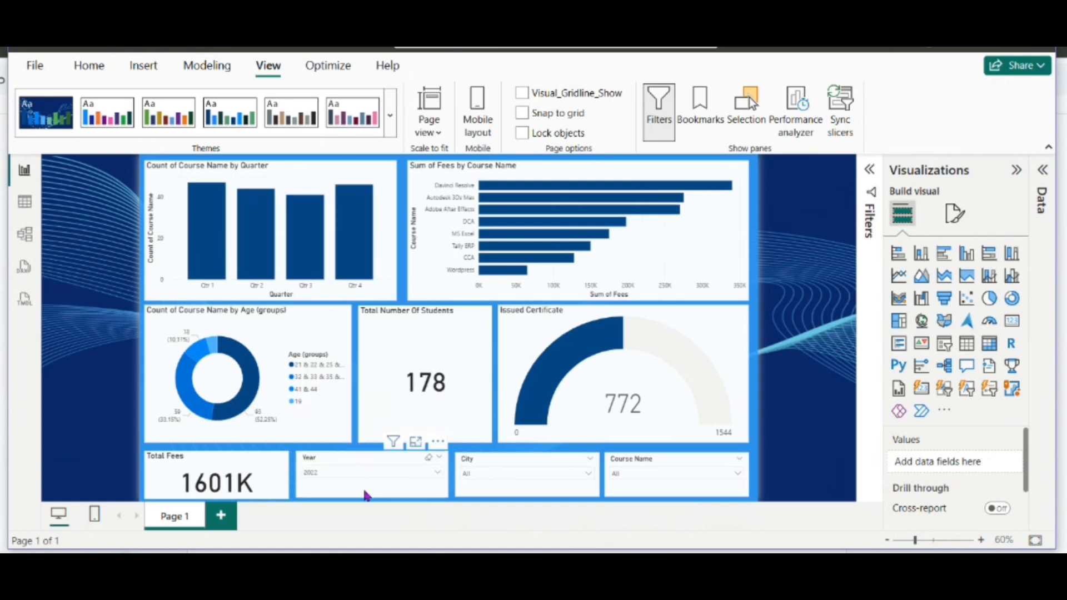
click(428, 460)
click(762, 446)
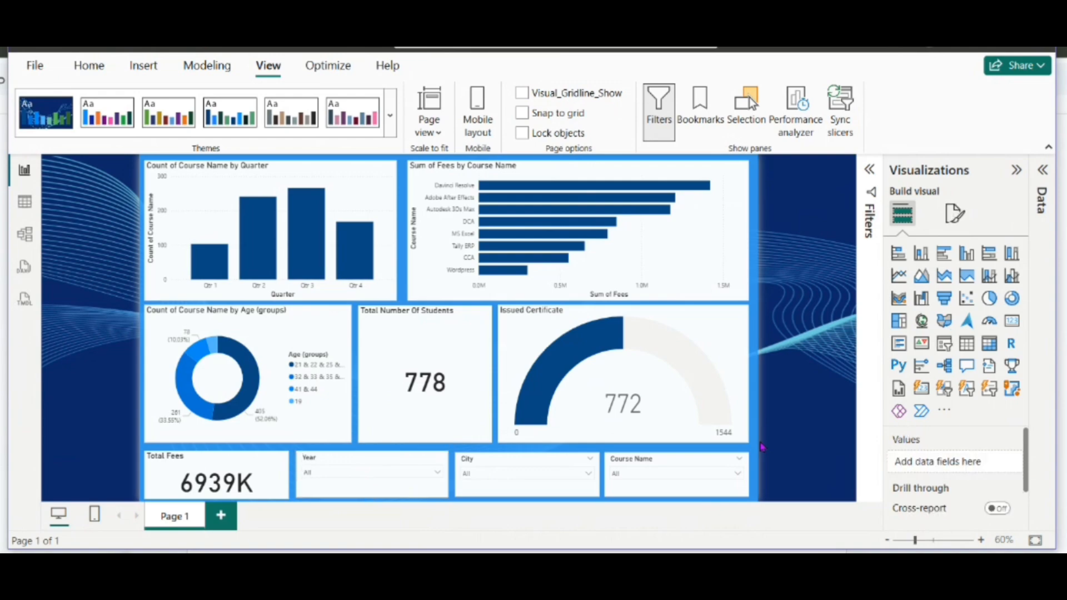